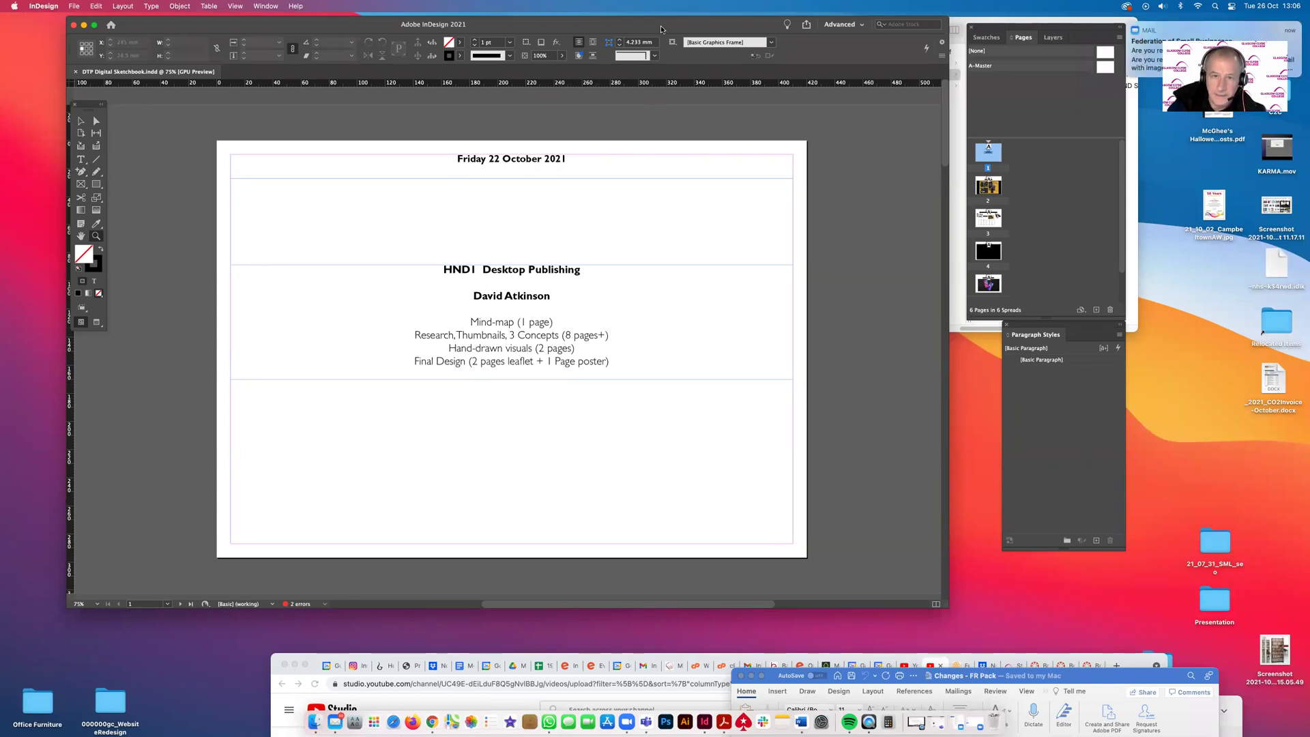
# Look over page 2 of the existing sketchbook document
pyautogui.moveTo(660, 25); pyautogui.dragTo(664, 26)
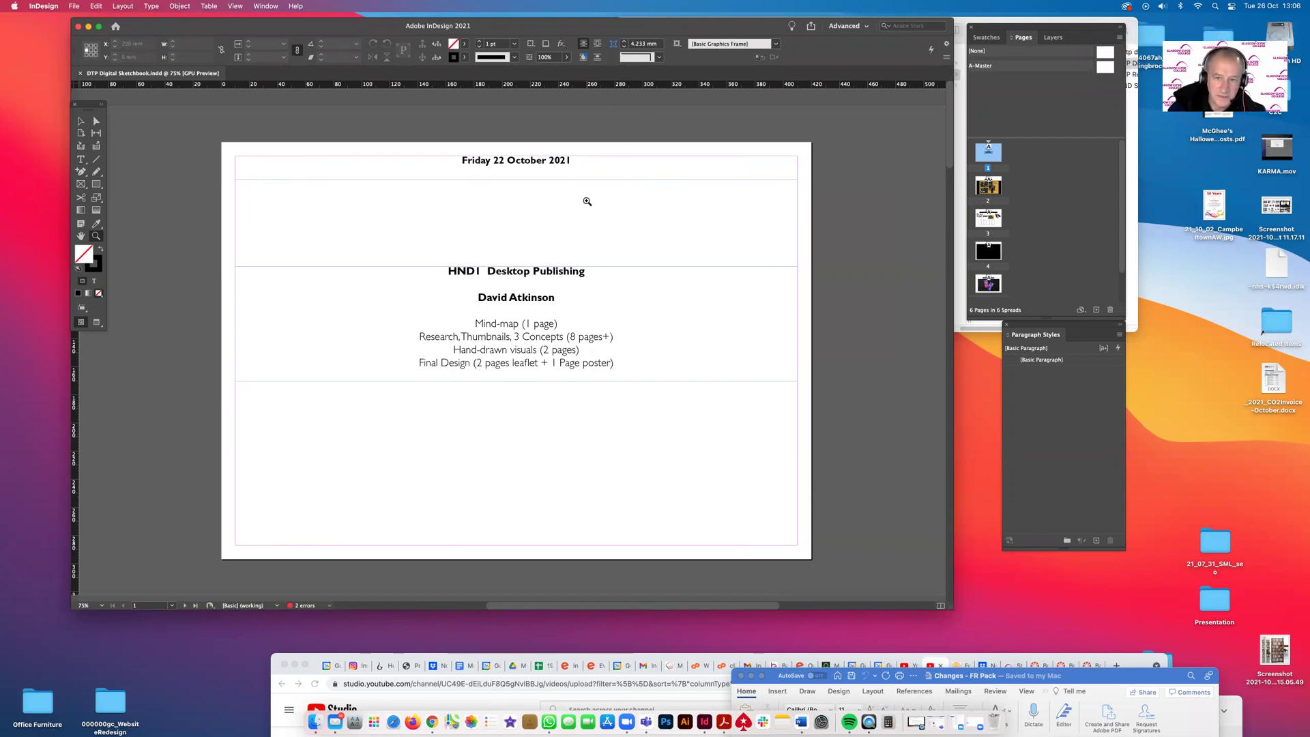
pyautogui.click(992, 191)
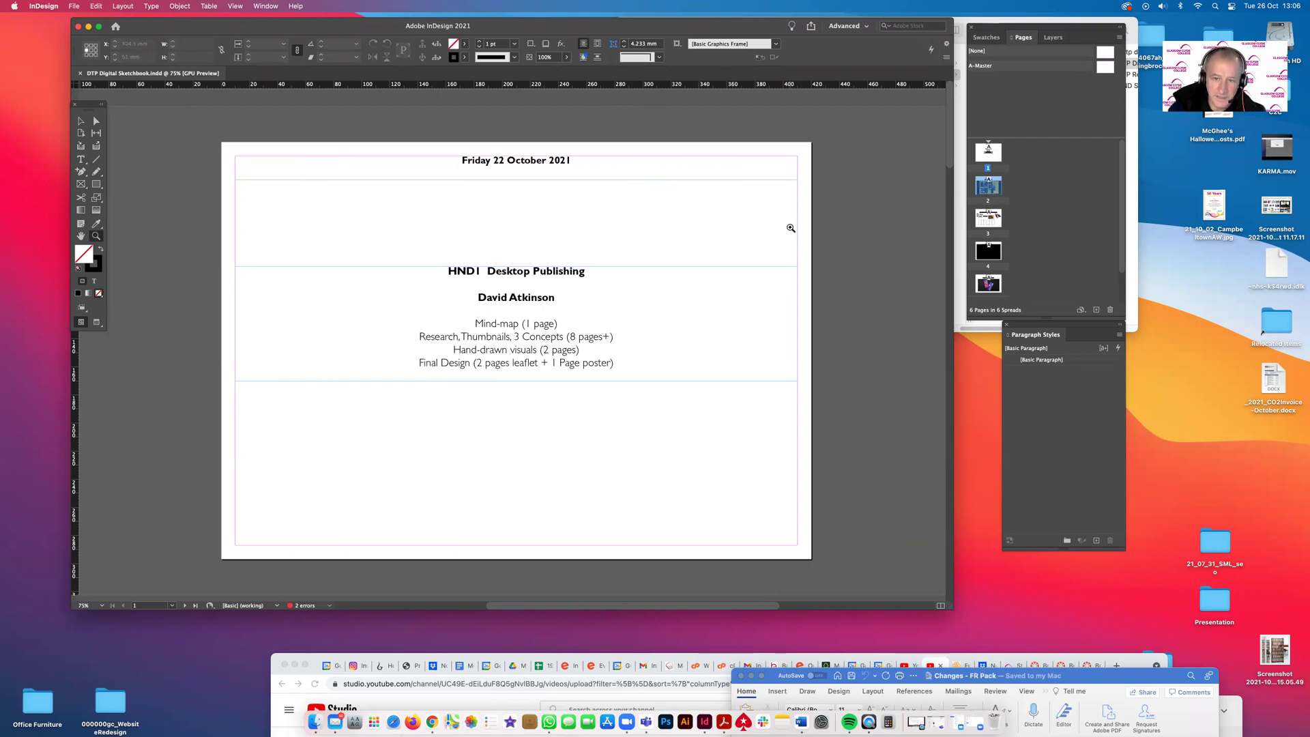
pyautogui.scroll(-10, 789, 225)
pyautogui.scroll(-3, 827, 237)
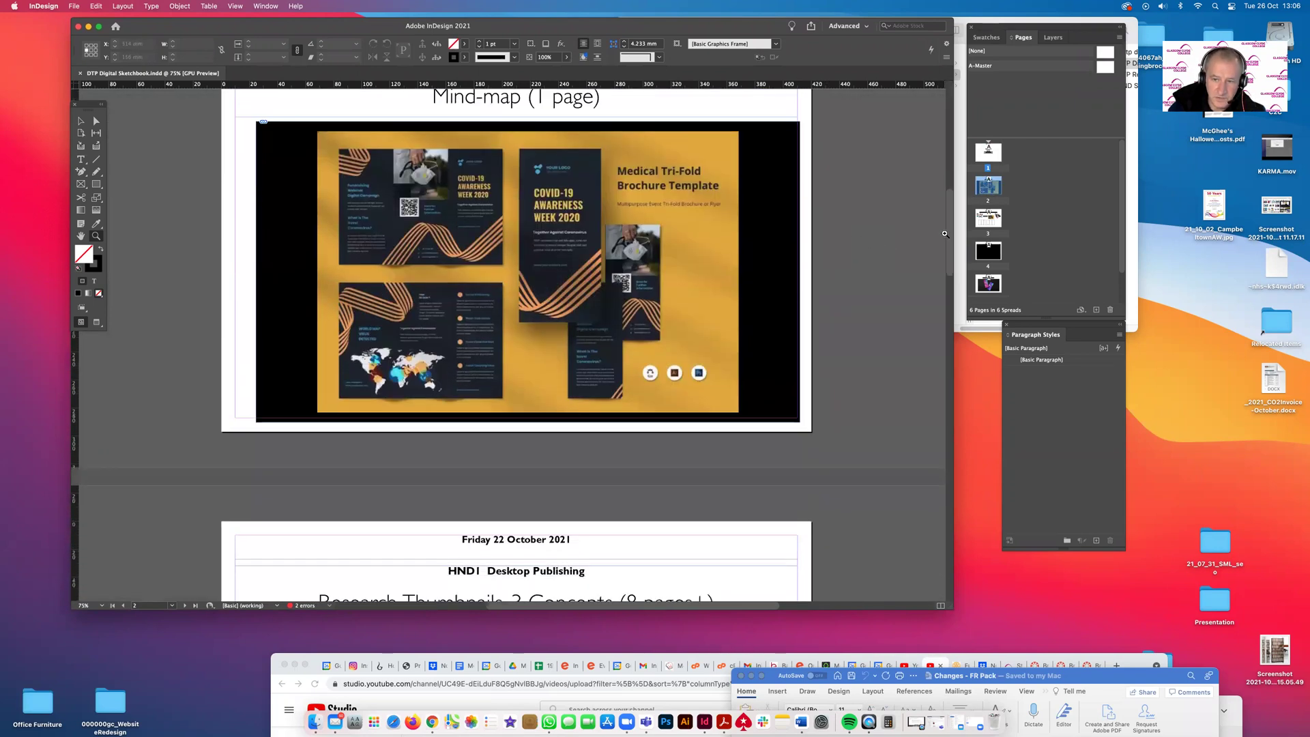
pyautogui.scroll(-5, 947, 273)
pyautogui.scroll(-3, 946, 300)
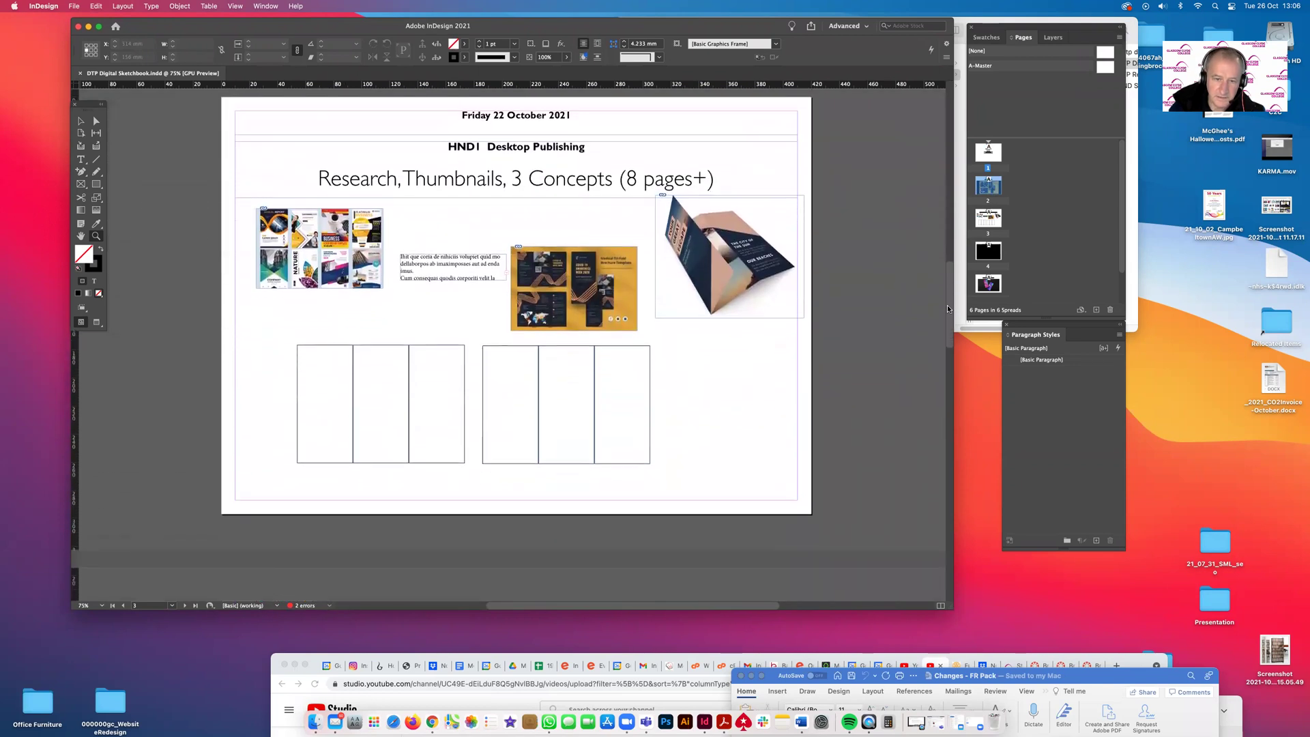
pyautogui.scroll(2, 946, 311)
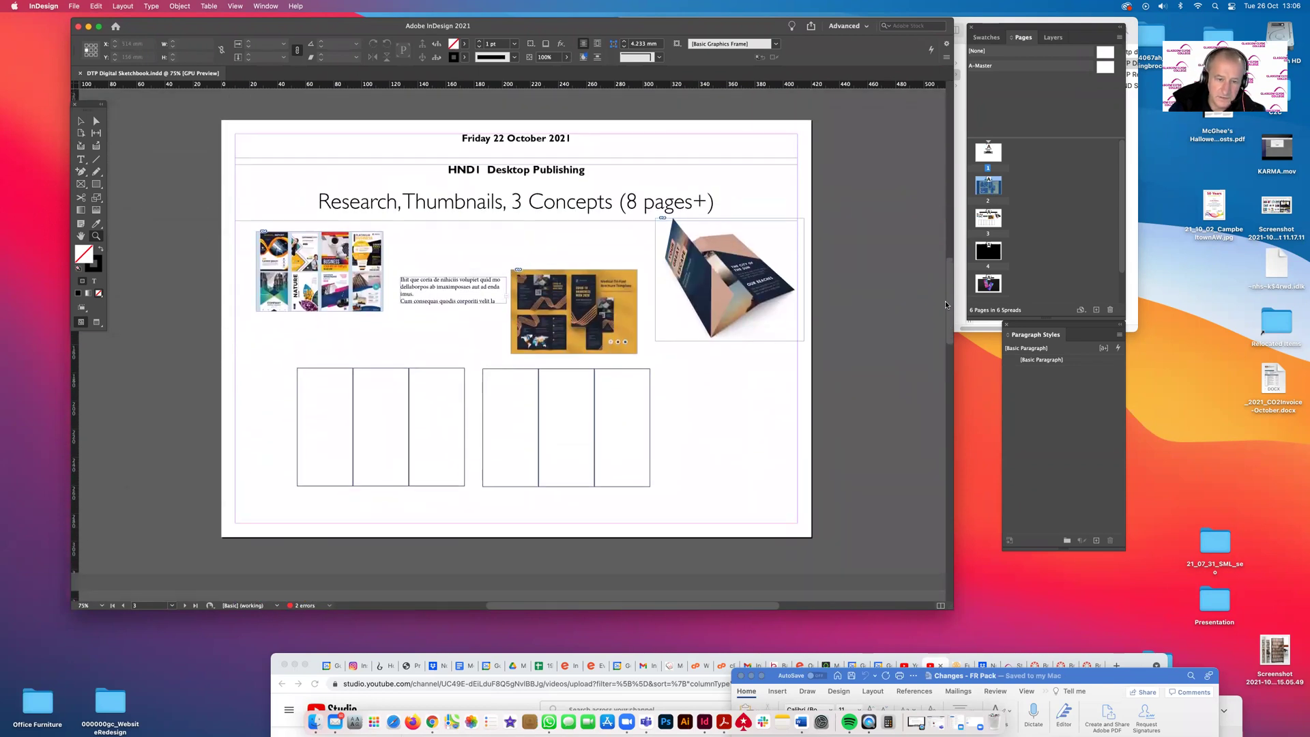
pyautogui.moveTo(945, 301); pyautogui.dragTo(944, 107)
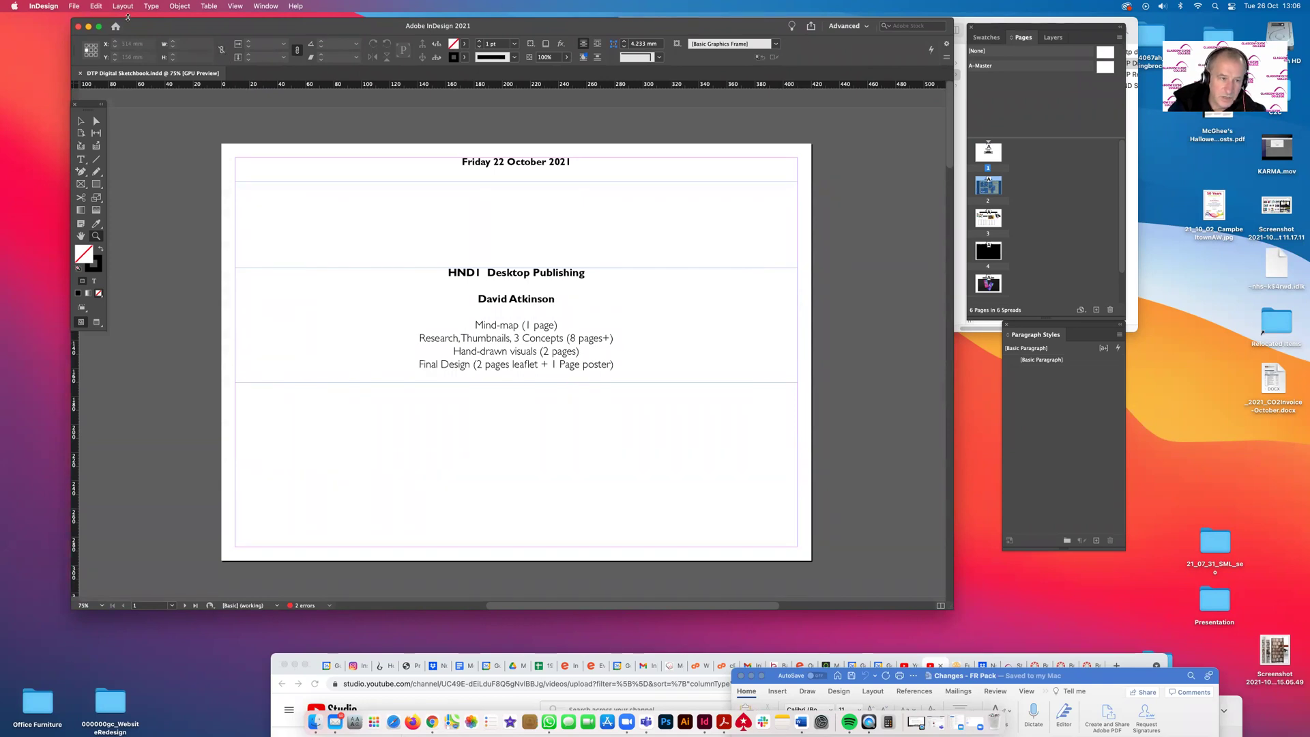
# Start a new document sized 420 × 210 mm in landscape orientation
pyautogui.click(74, 6)
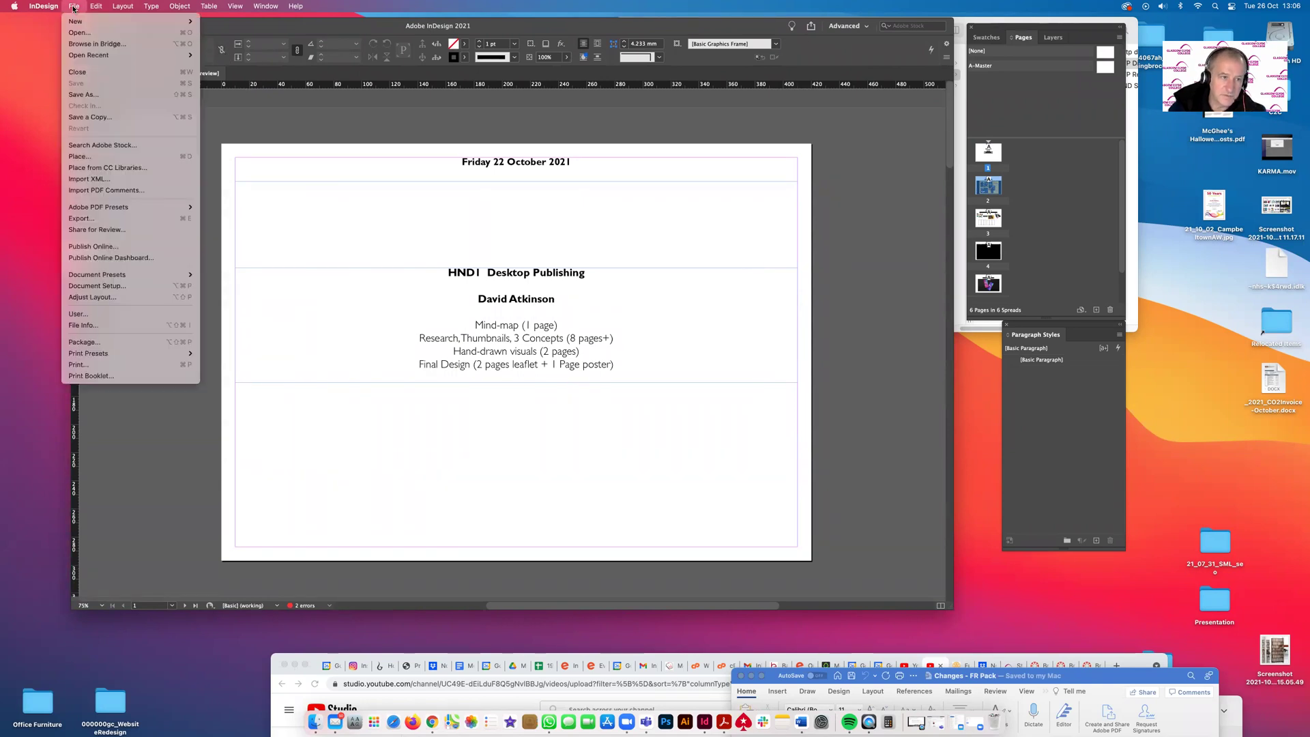
pyautogui.moveTo(76, 22)
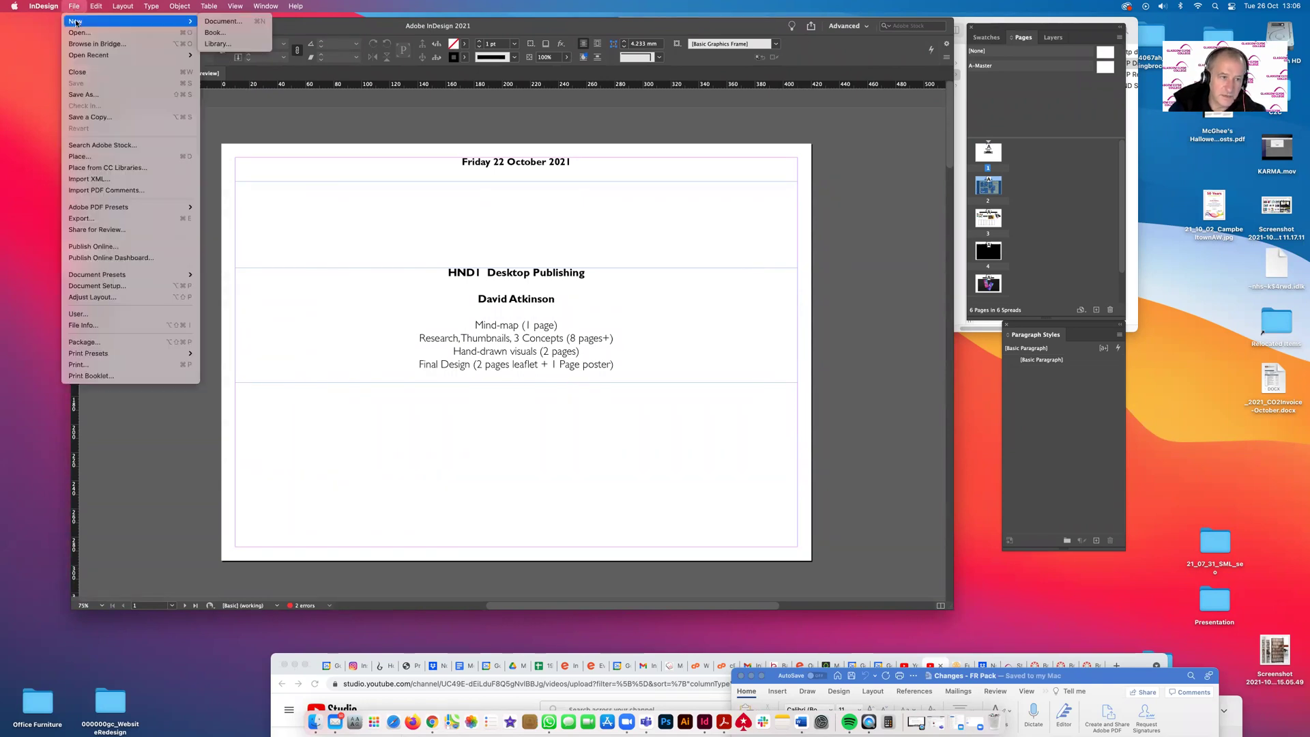
pyautogui.click(222, 21)
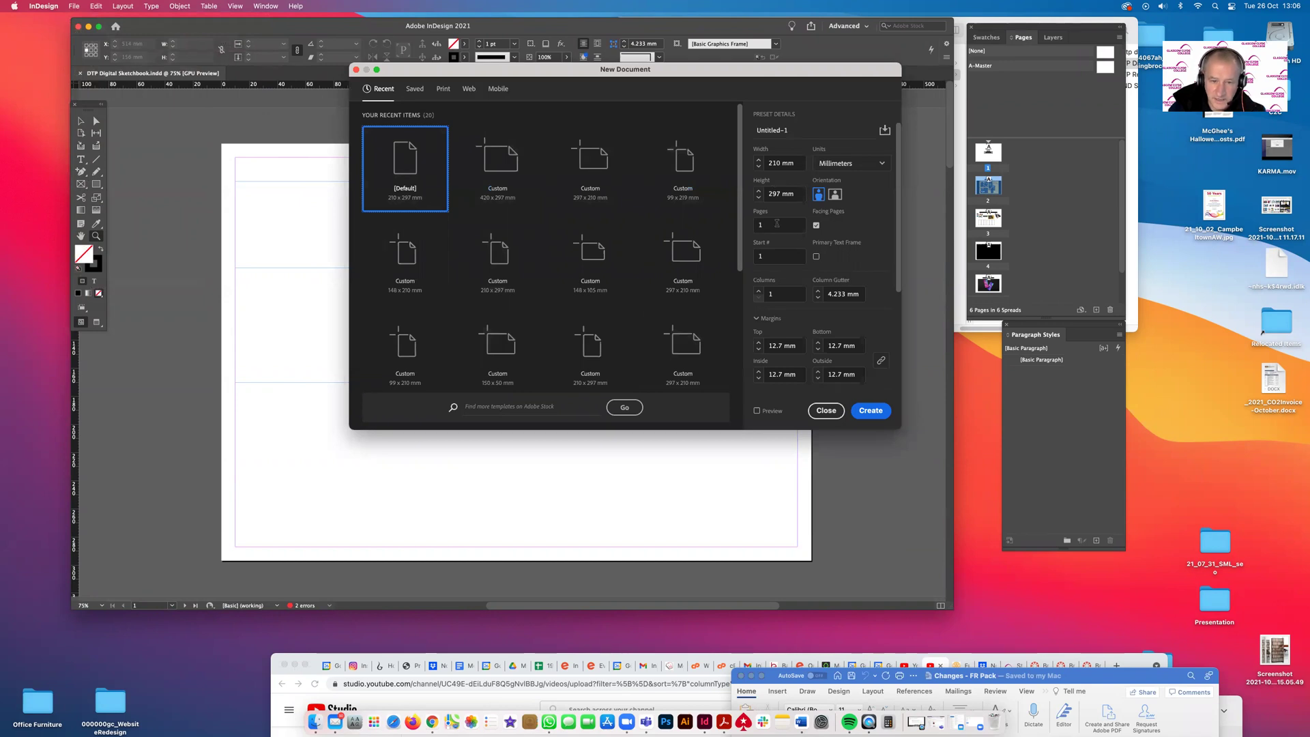
pyautogui.doubleClick(775, 162)
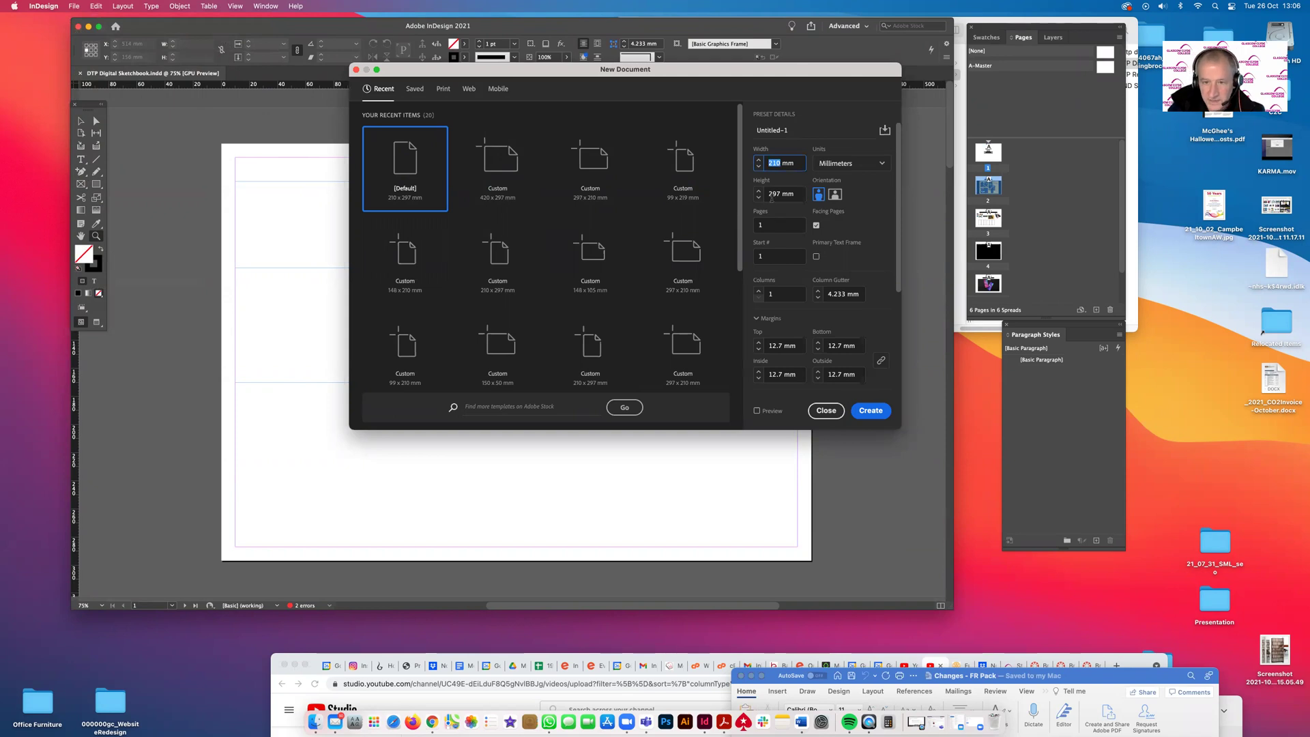
pyautogui.press('Tab')
pyautogui.write('4')
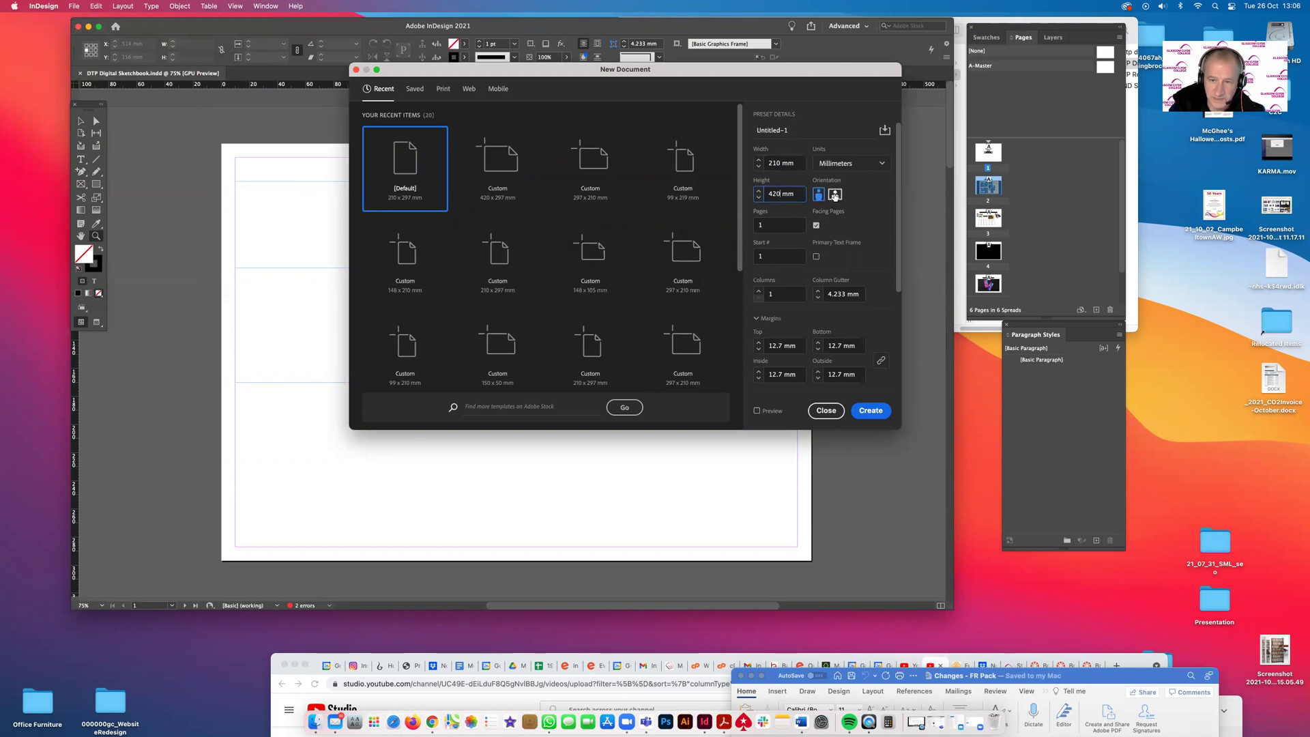
pyautogui.click(835, 196)
# Give it 10 mm margins, turn off Facing Pages, and create the document
pyautogui.doubleClick(771, 347)
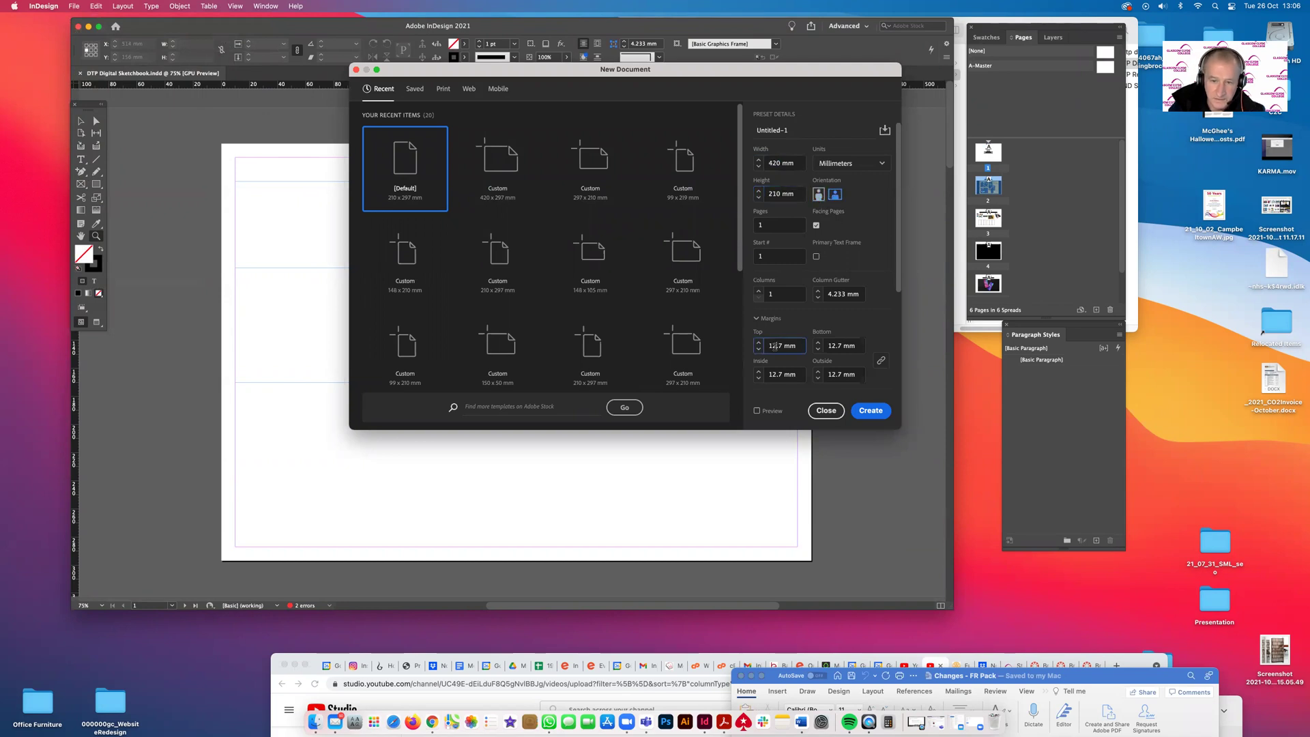
pyautogui.write('1')
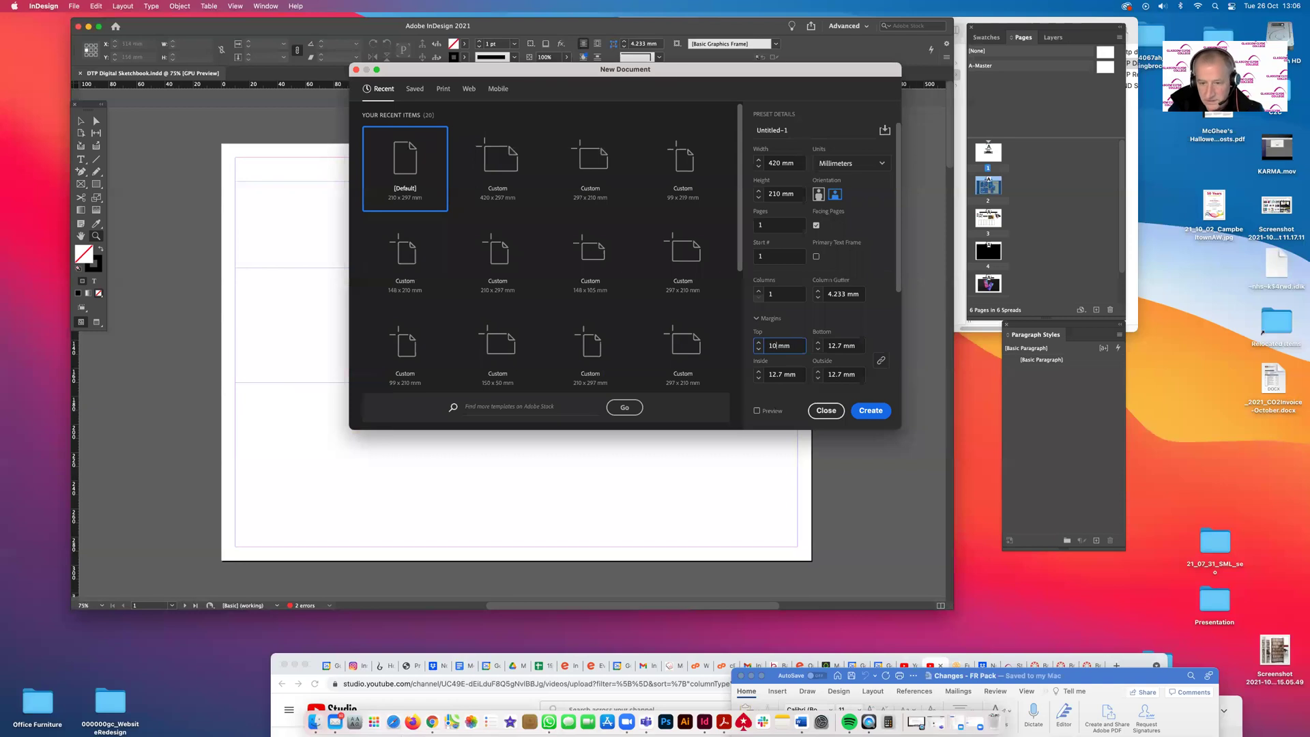
pyautogui.write('0')
pyautogui.press('Tab')
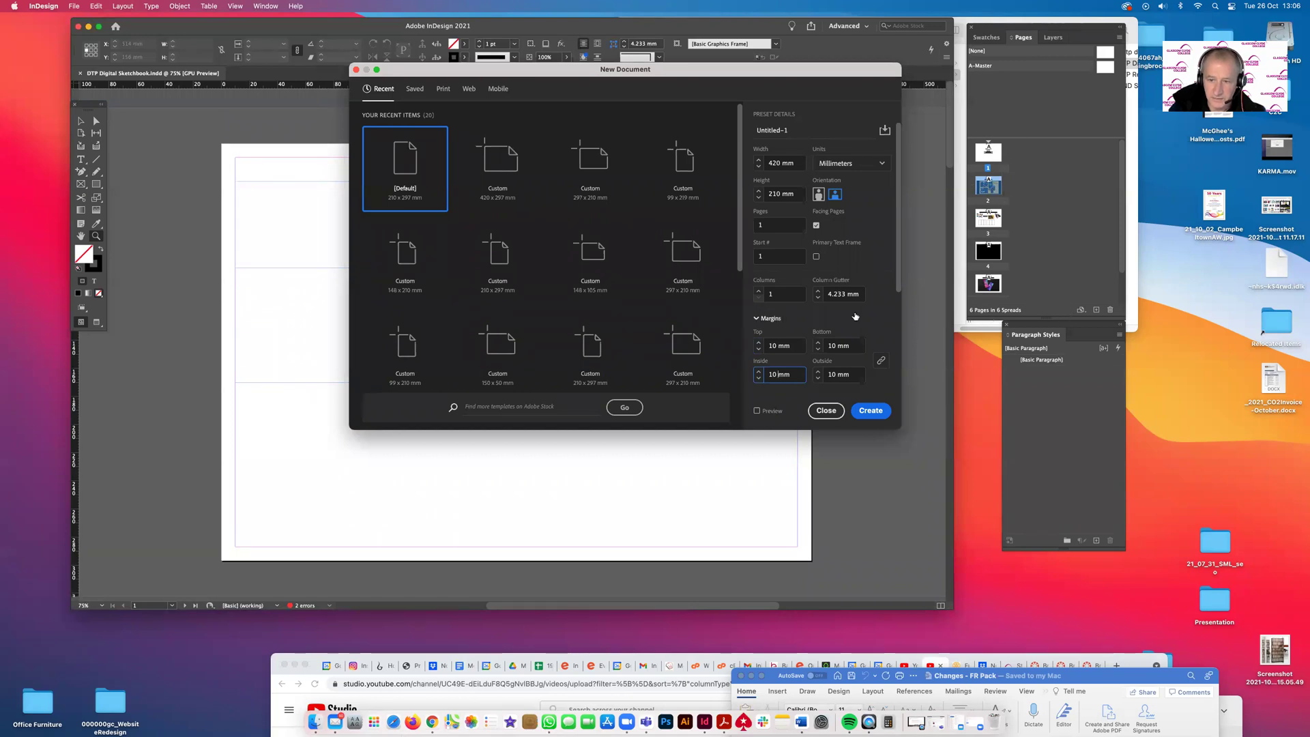
pyautogui.click(815, 224)
pyautogui.click(816, 224)
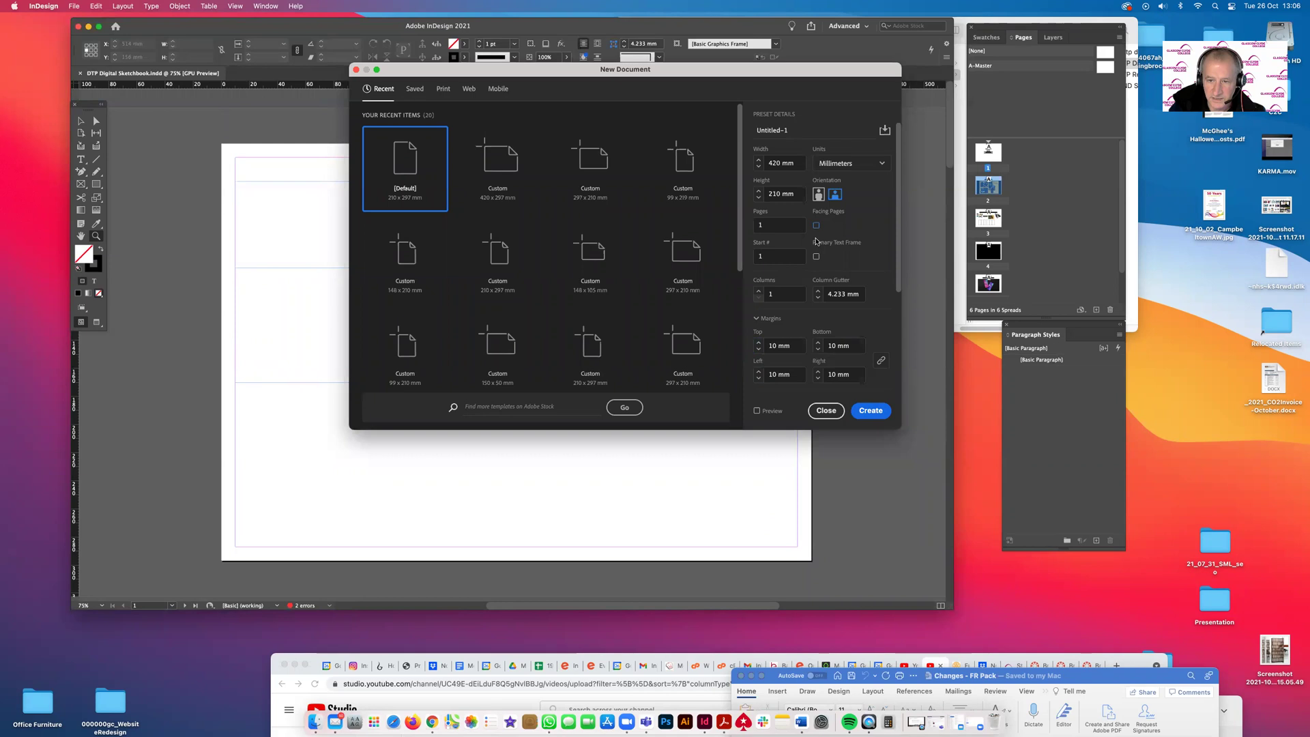
pyautogui.click(871, 410)
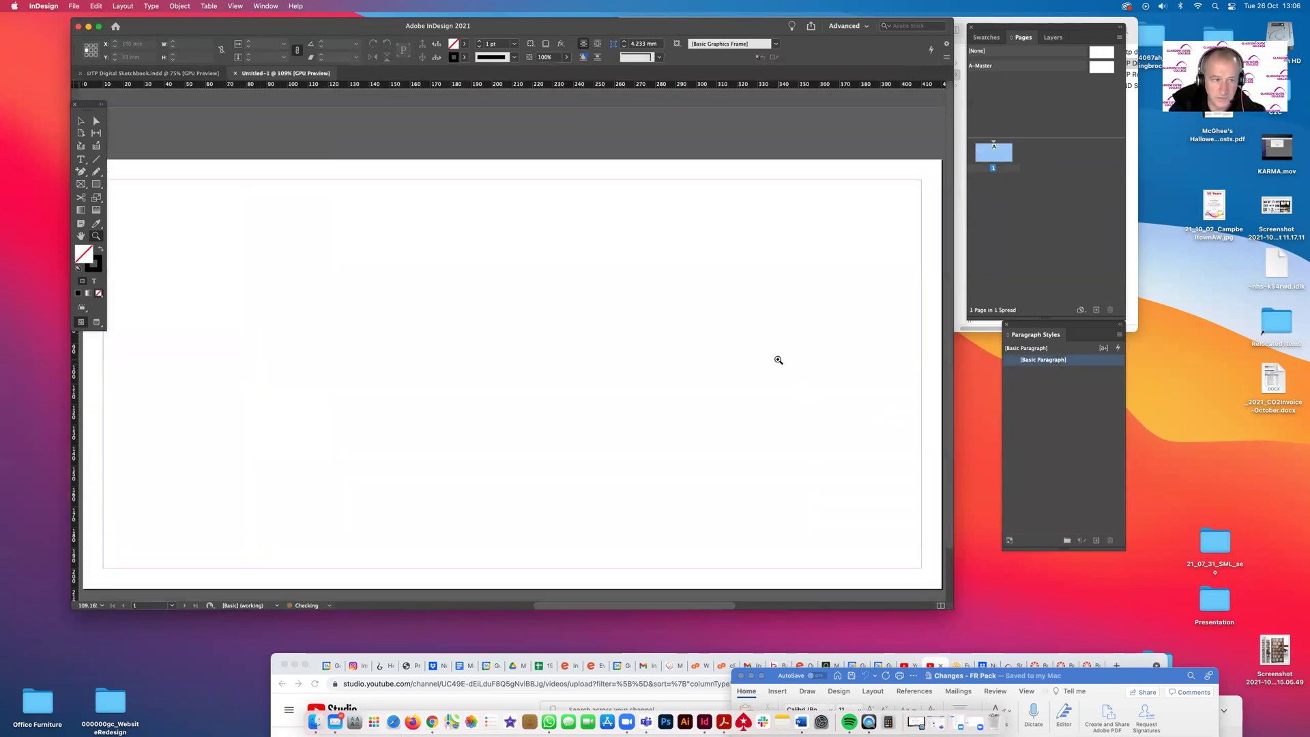
# Change the page height to 297 mm in Document Setup and zoom out to view the page
pyautogui.keyDown('alt'); pyautogui.click(778, 359); pyautogui.keyUp('alt')
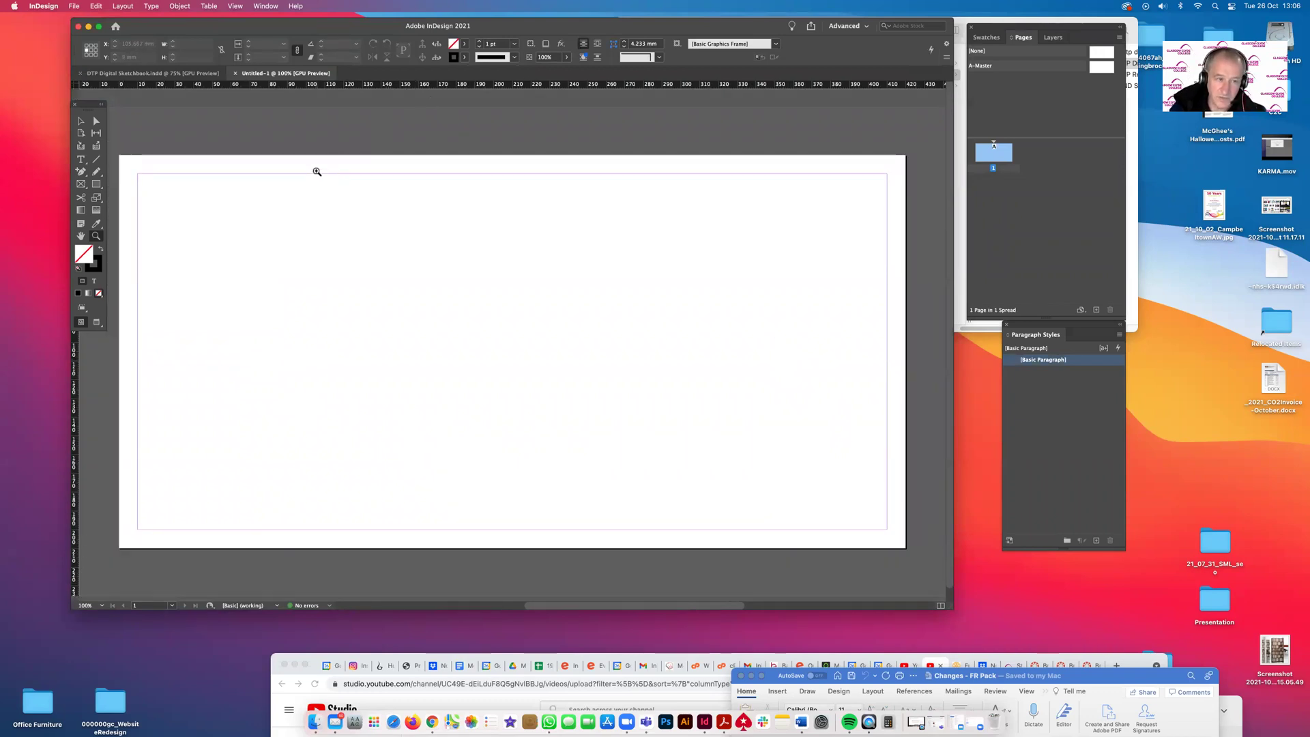
pyautogui.click(98, 7)
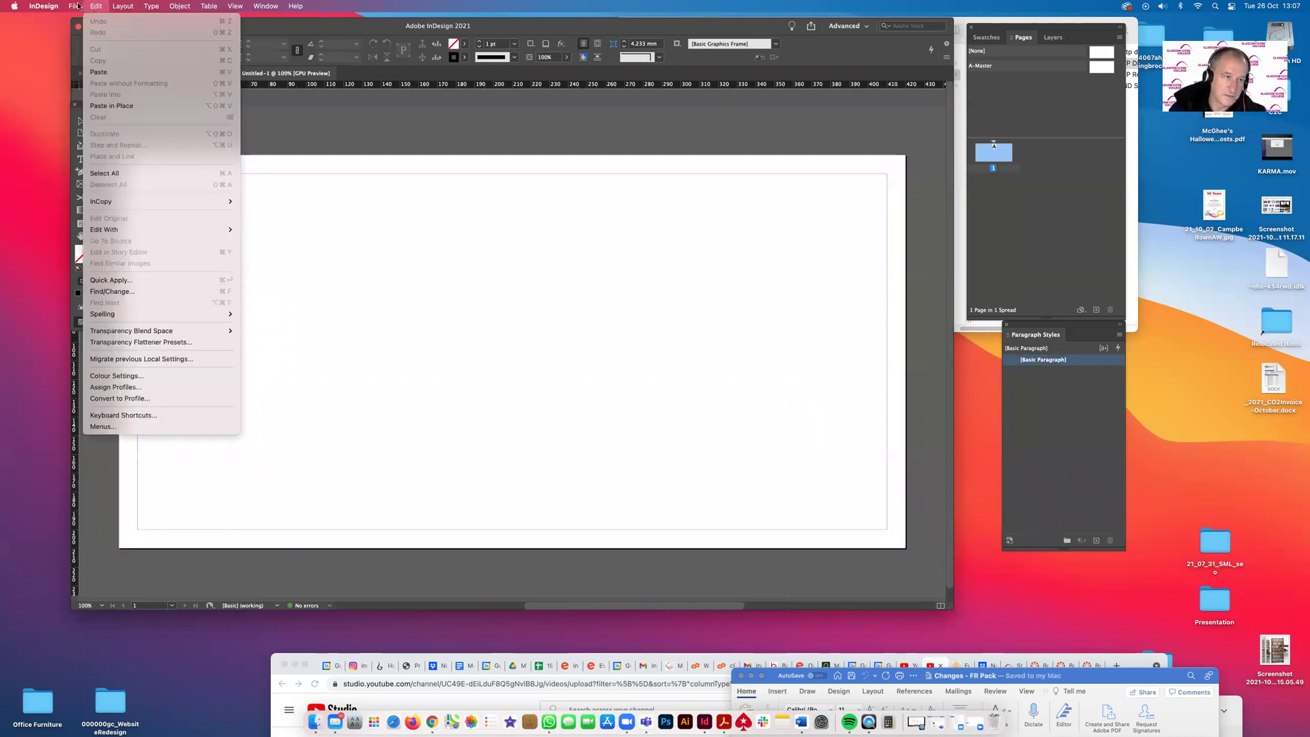
pyautogui.moveTo(74, 6)
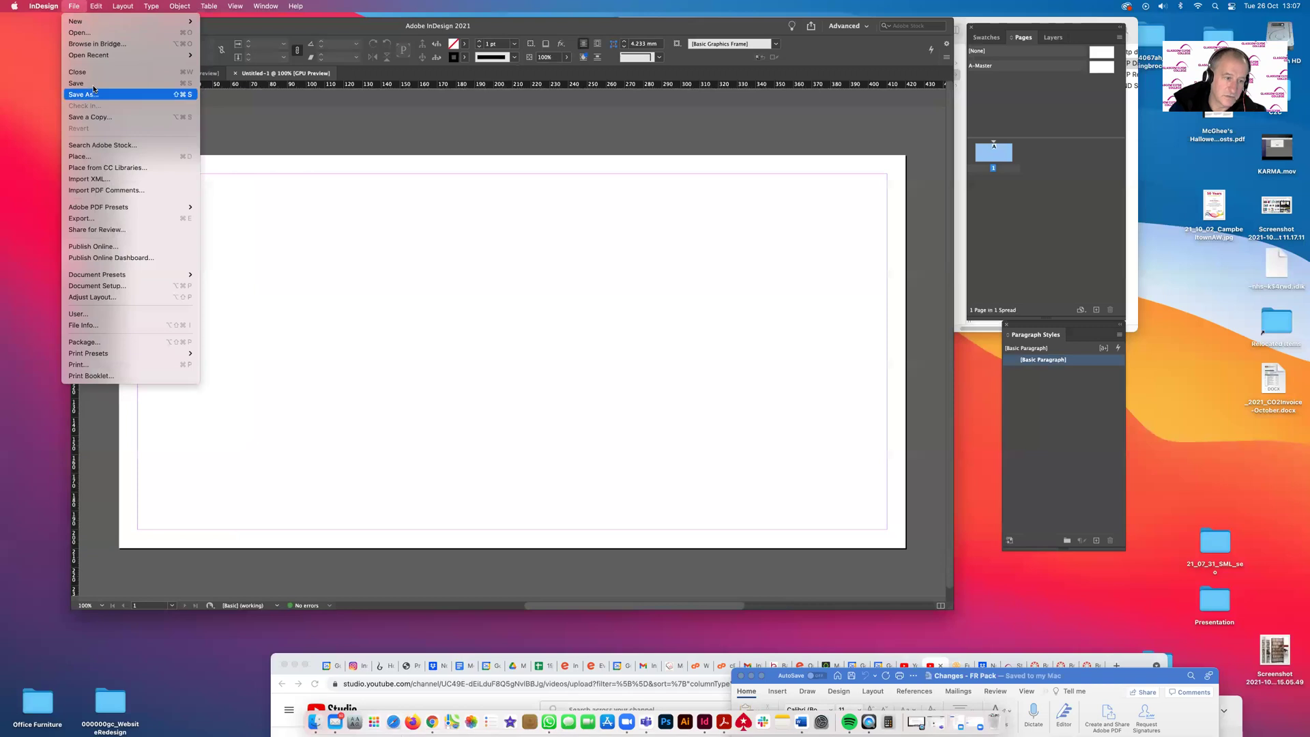
pyautogui.click(126, 285)
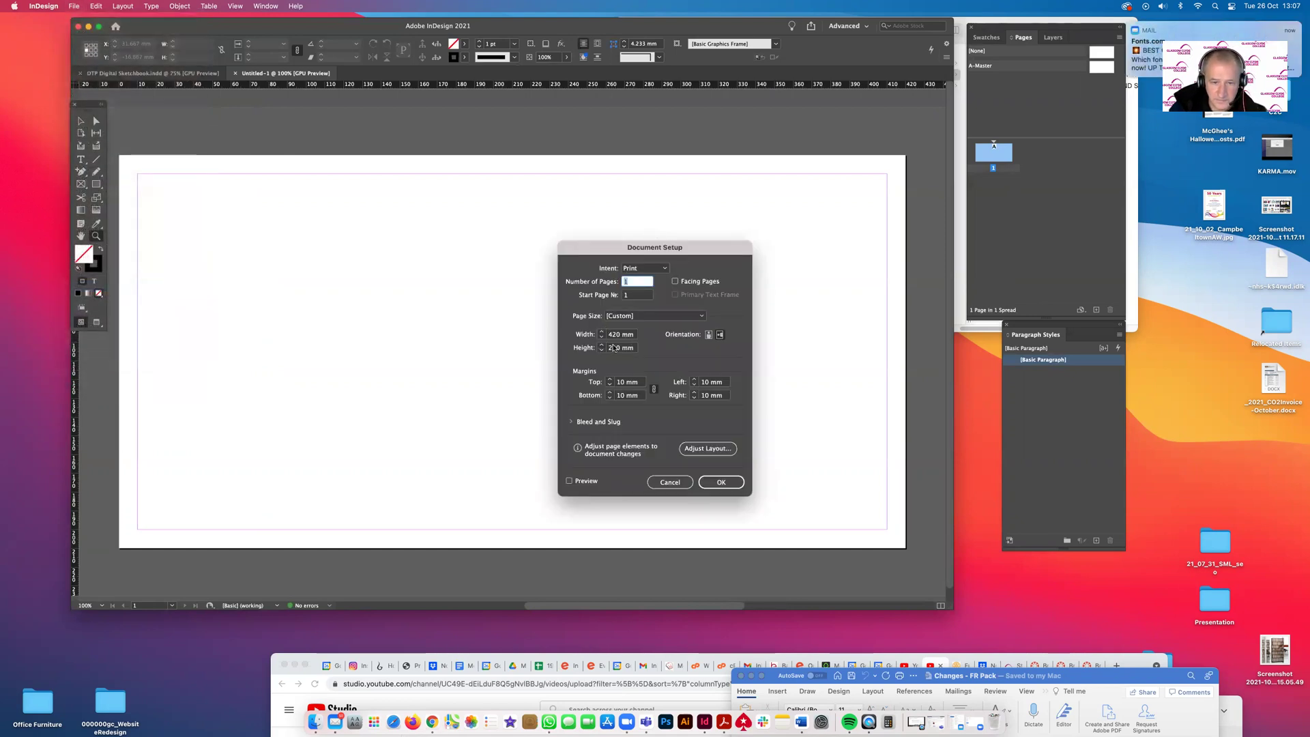
pyautogui.click(614, 348)
pyautogui.doubleClick(614, 348)
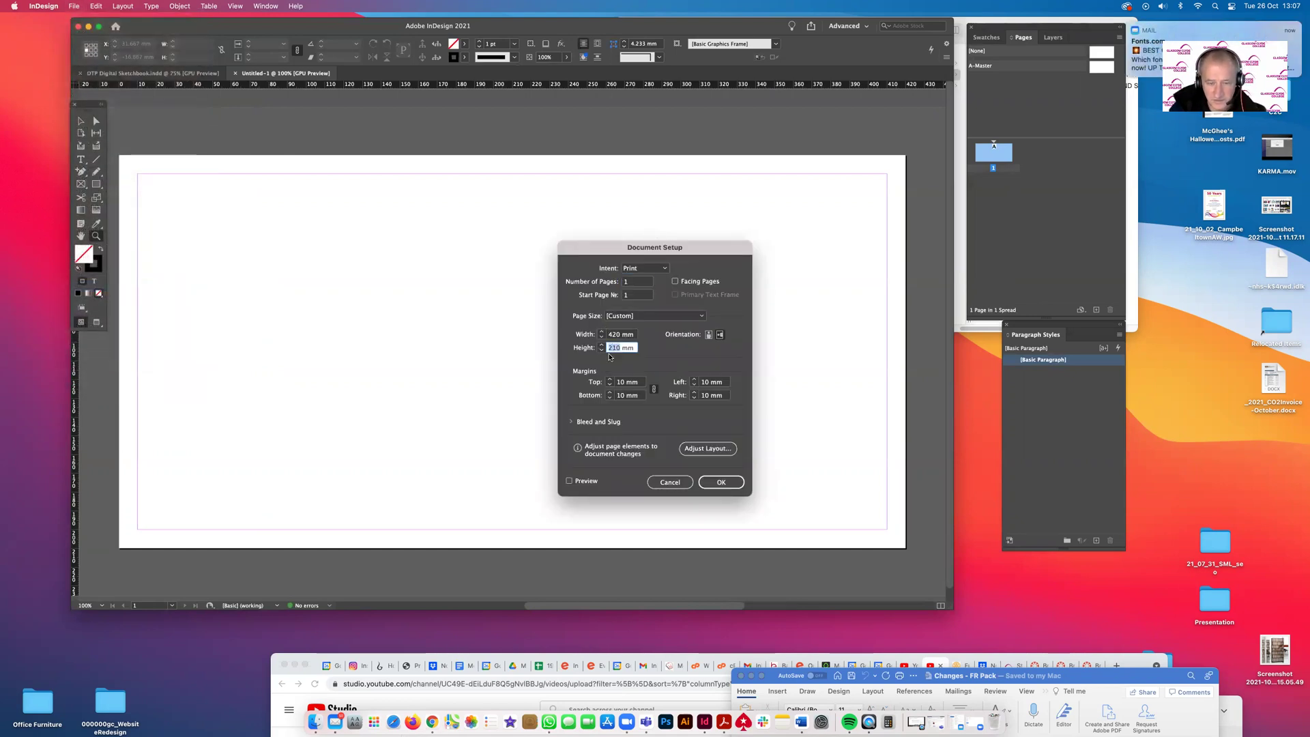
pyautogui.write('2')
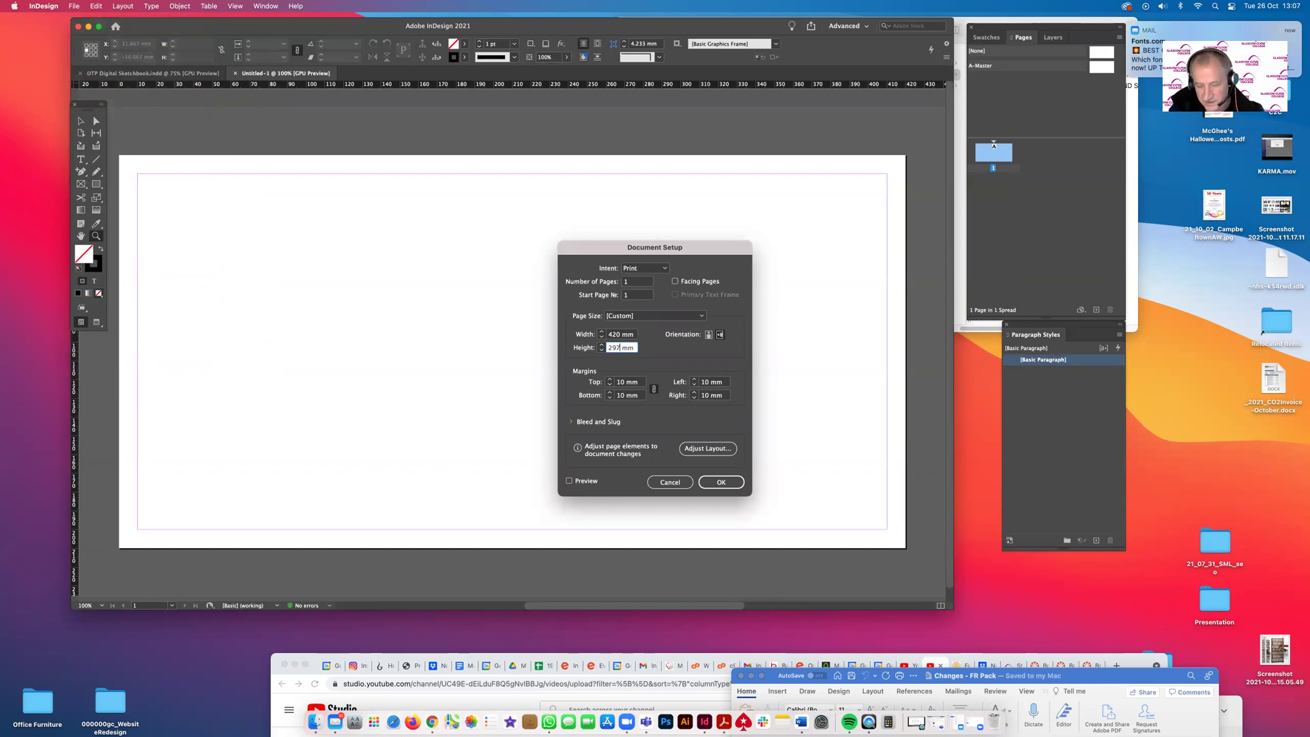
pyautogui.write('97')
pyautogui.click(717, 481)
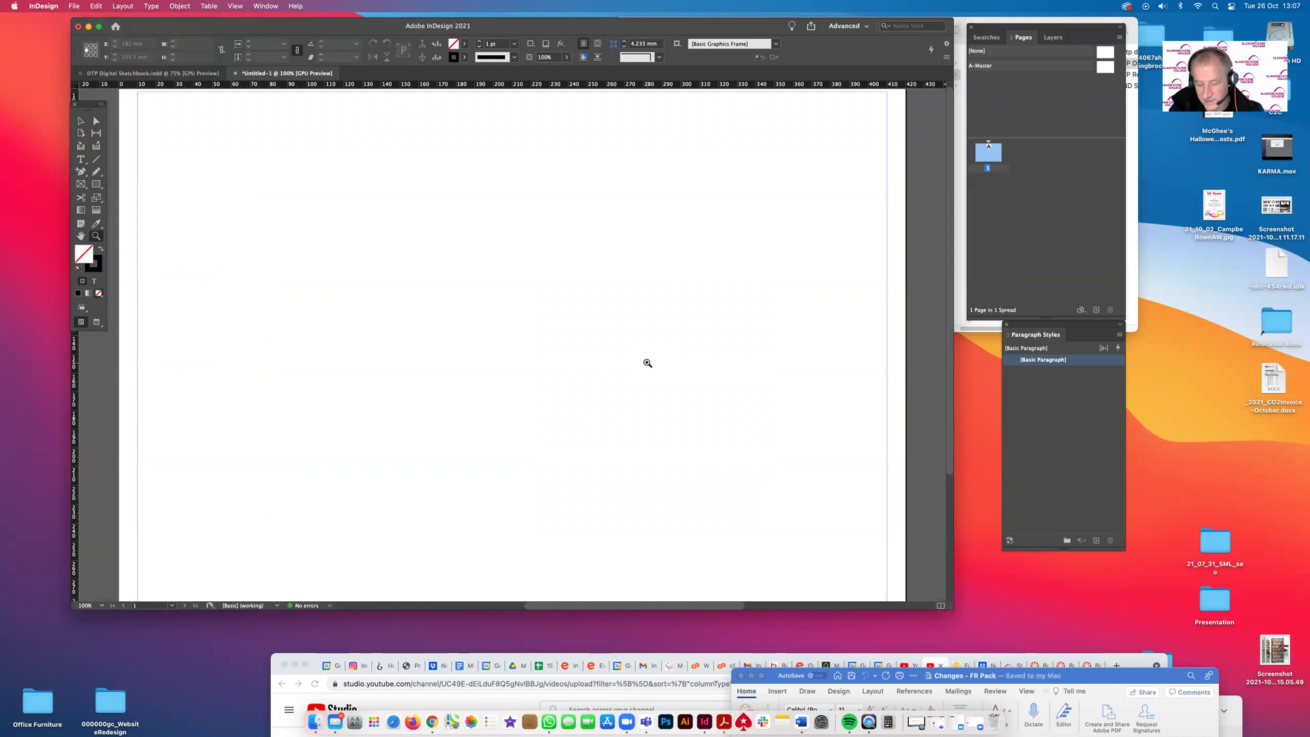
pyautogui.press('super+minus')
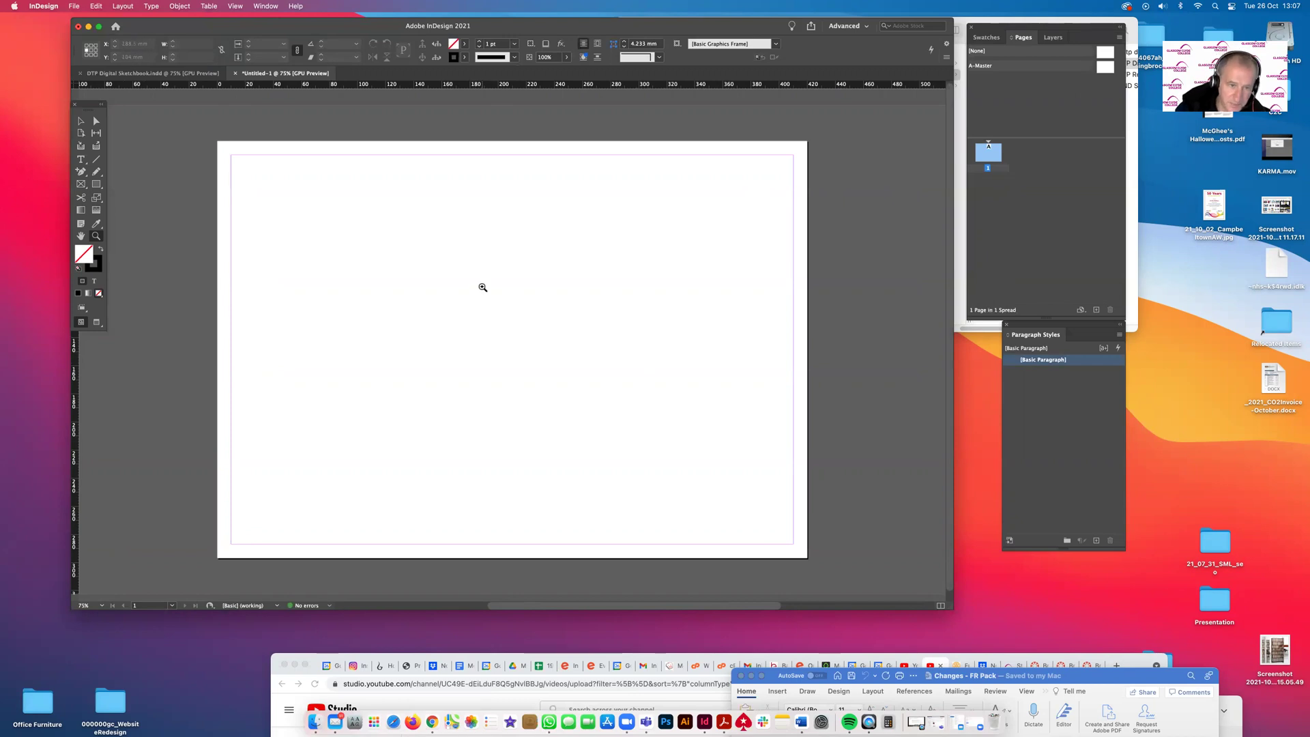
pyautogui.moveTo(235, 36); pyautogui.dragTo(245, 34)
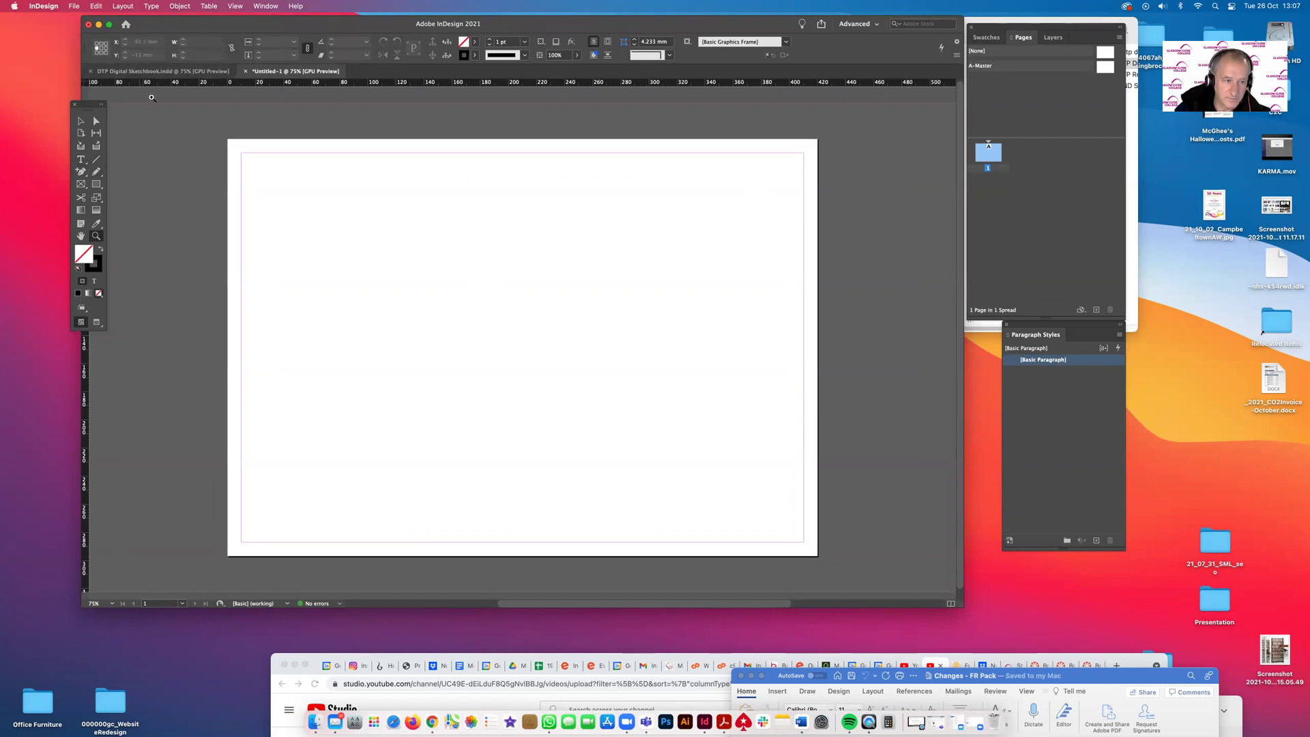
# In the sketchbook, draw a new text frame above the HND1 Desktop Publishing heading
pyautogui.click(148, 72)
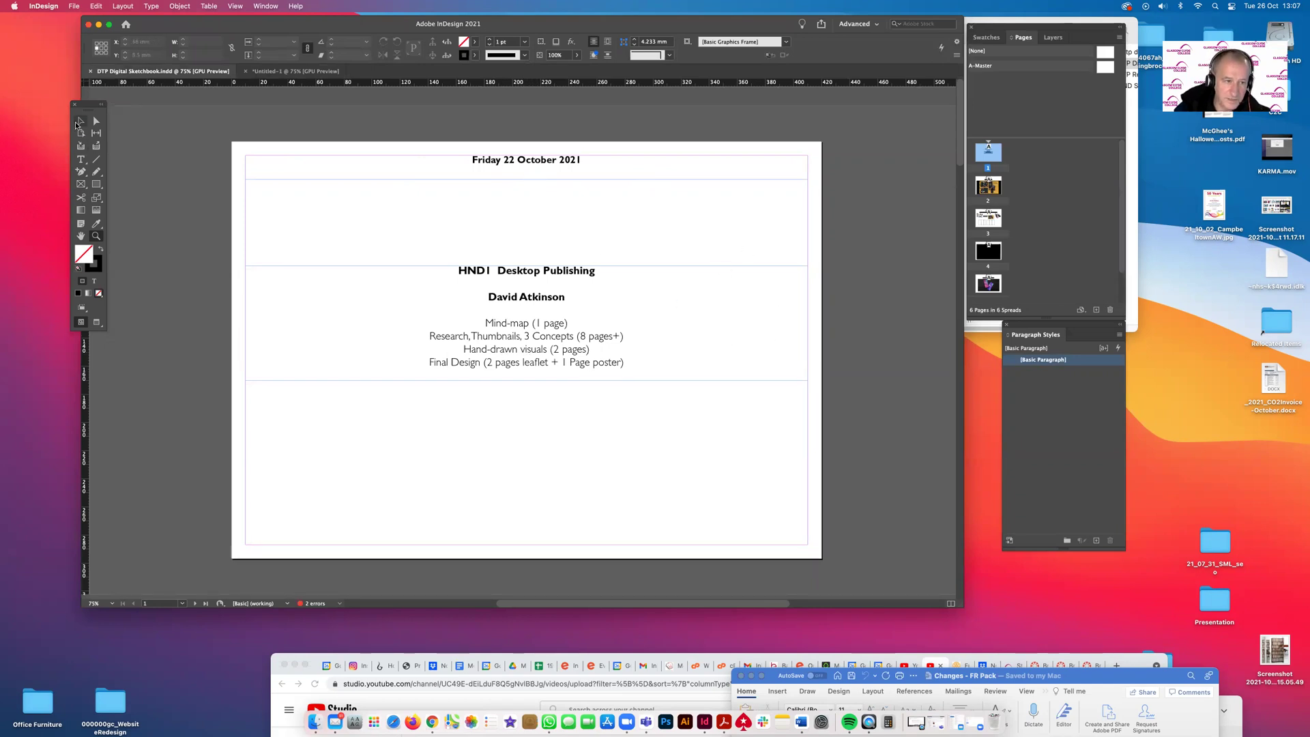
pyautogui.click(81, 121)
pyautogui.click(493, 174)
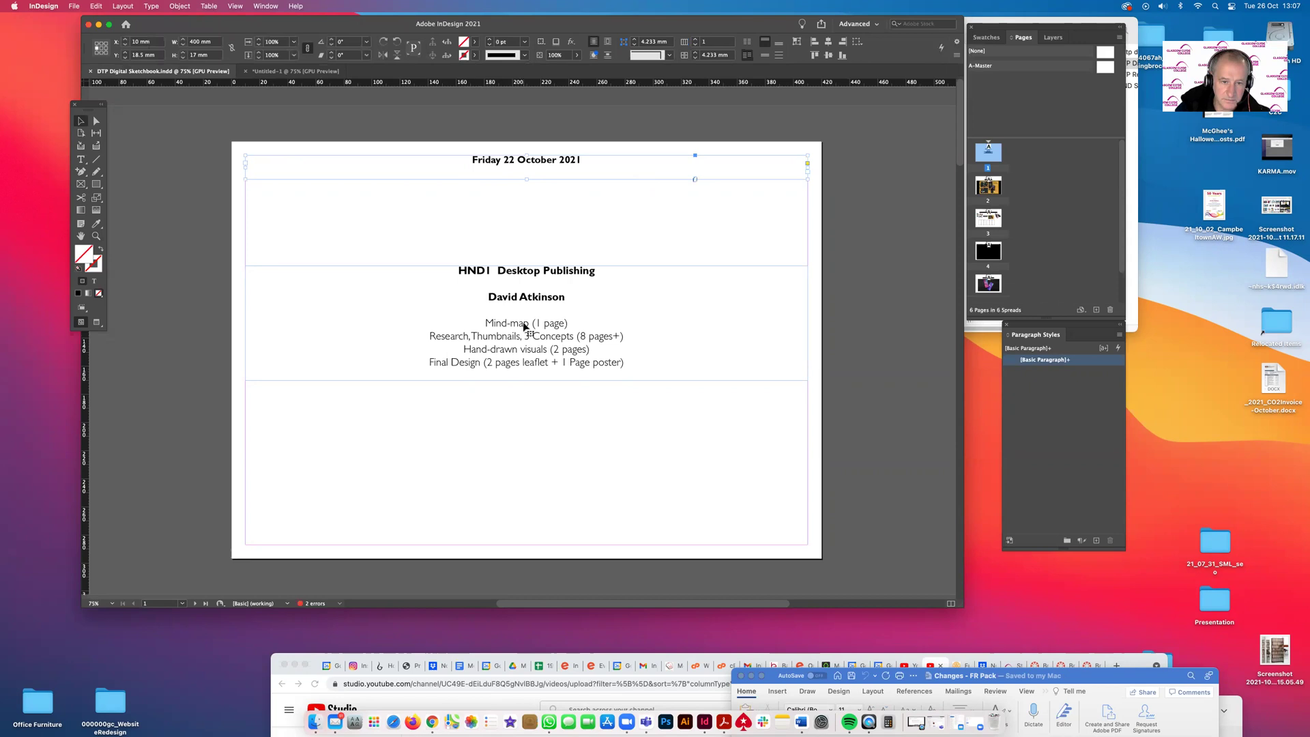
pyautogui.click(526, 327)
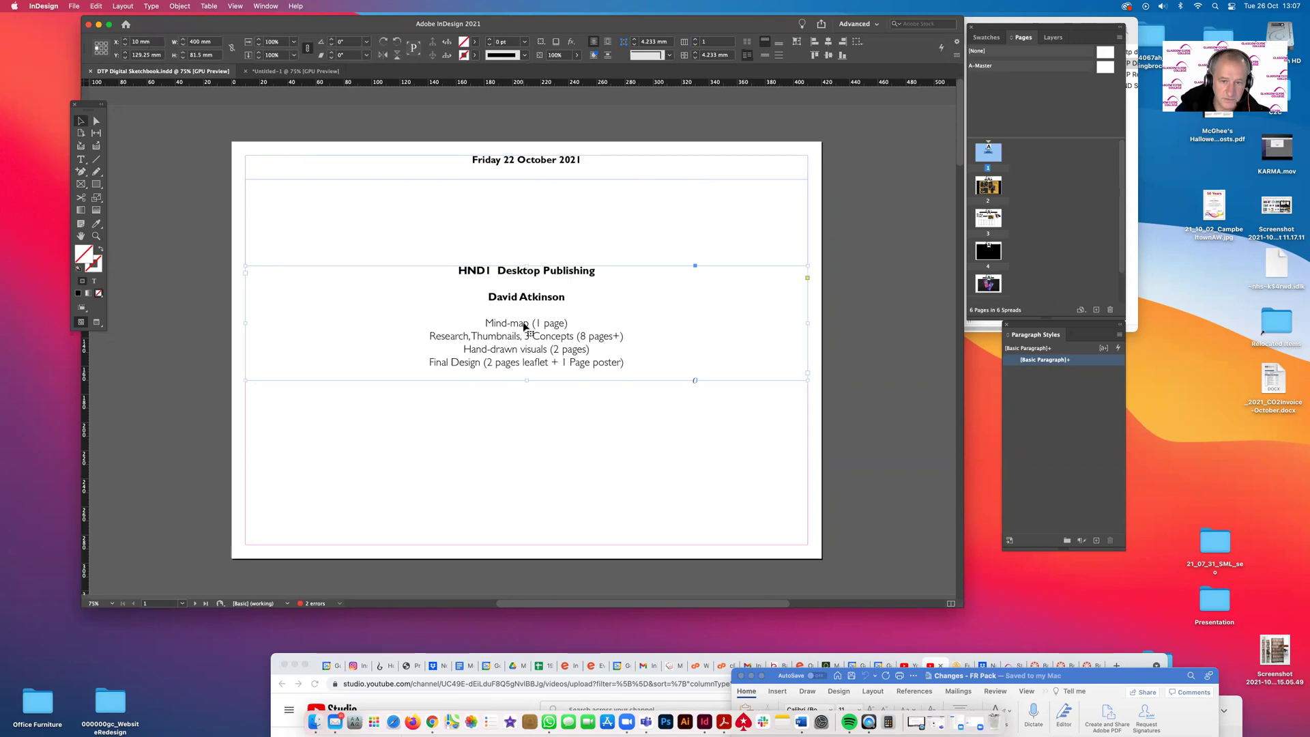
pyautogui.click(80, 159)
pyautogui.moveTo(399, 202); pyautogui.dragTo(519, 263)
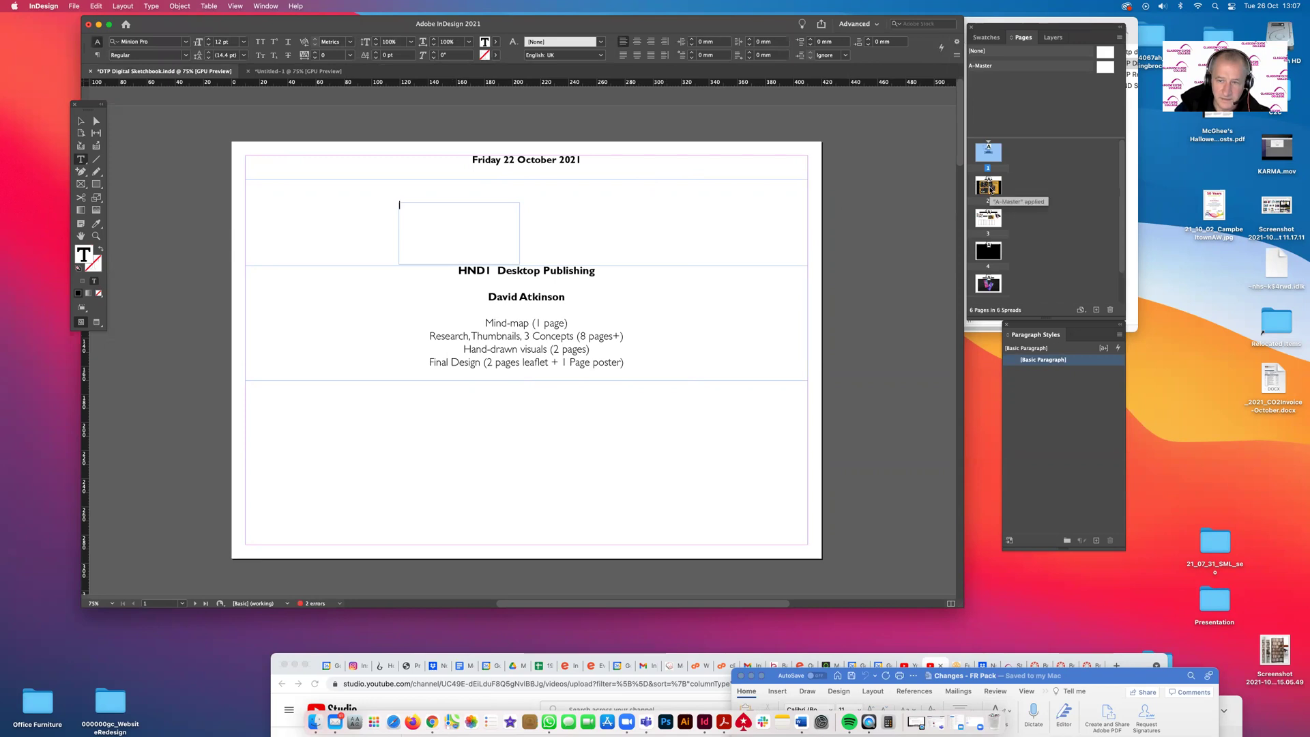
# Draw a 150 × 110.5 mm rectangle frame on the mind-map page 2
pyautogui.doubleClick(989, 187)
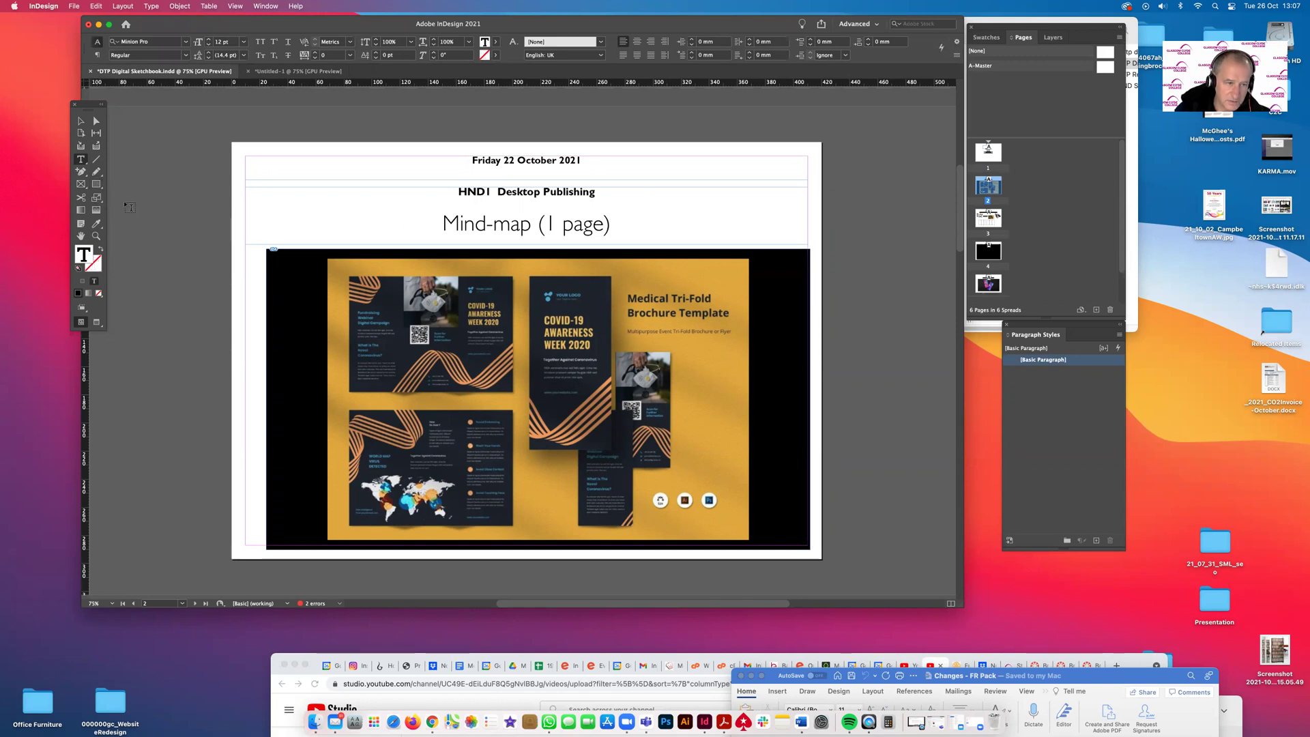
pyautogui.click(96, 184)
pyautogui.moveTo(242, 227); pyautogui.dragTo(453, 384)
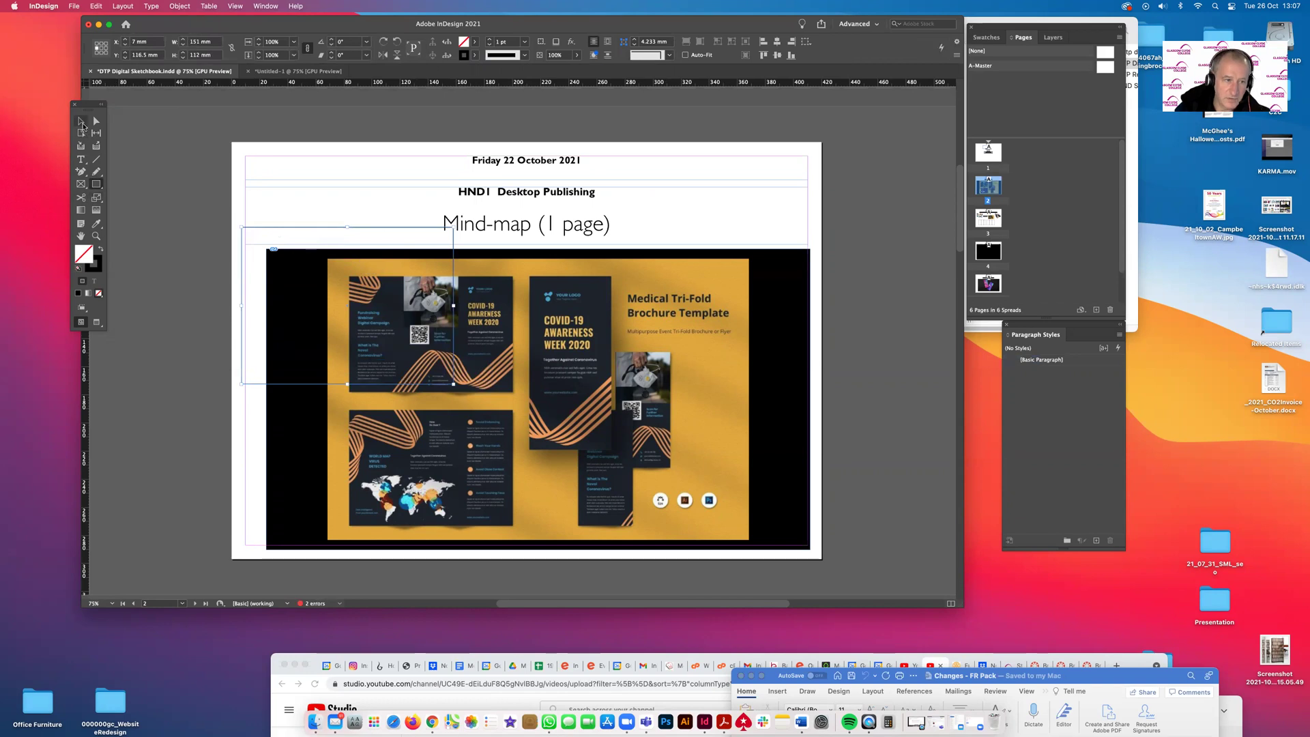
pyautogui.click(81, 122)
pyautogui.click(275, 117)
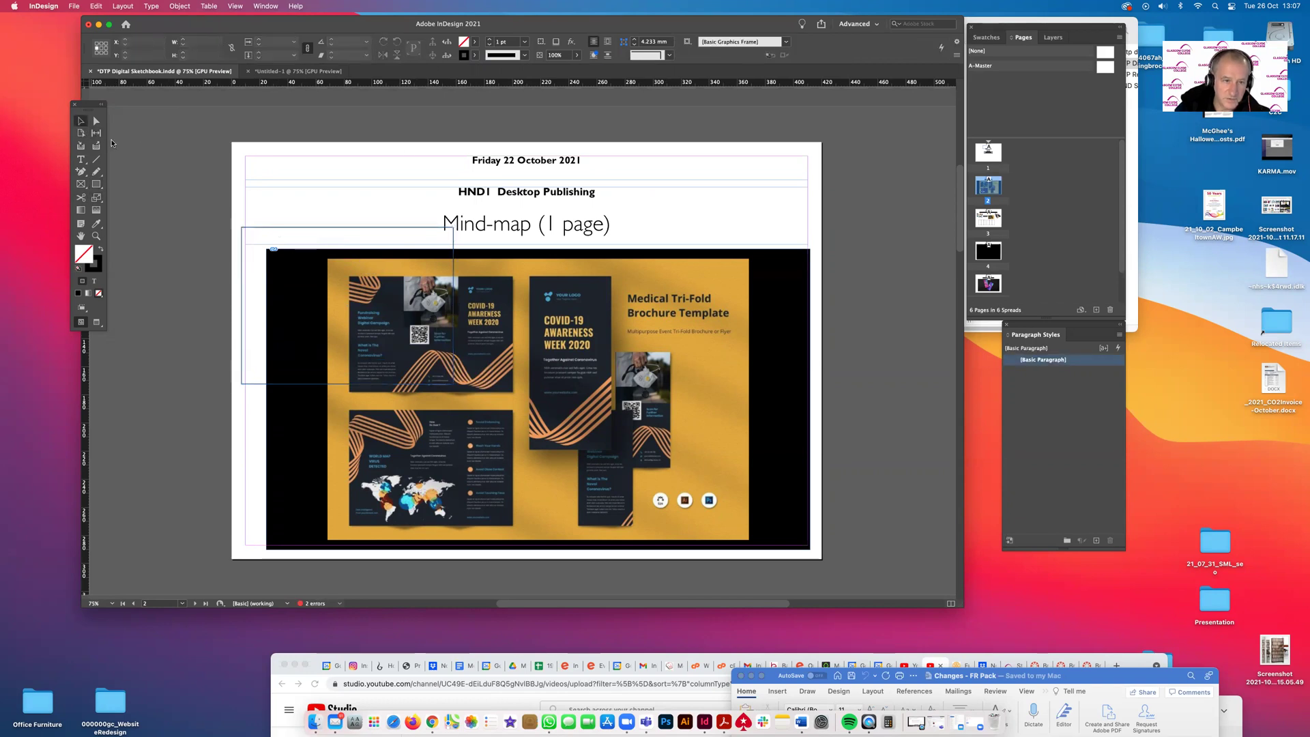
# Remove the Friday 22 October 2021 date line from the cover page
pyautogui.doubleClick(991, 161)
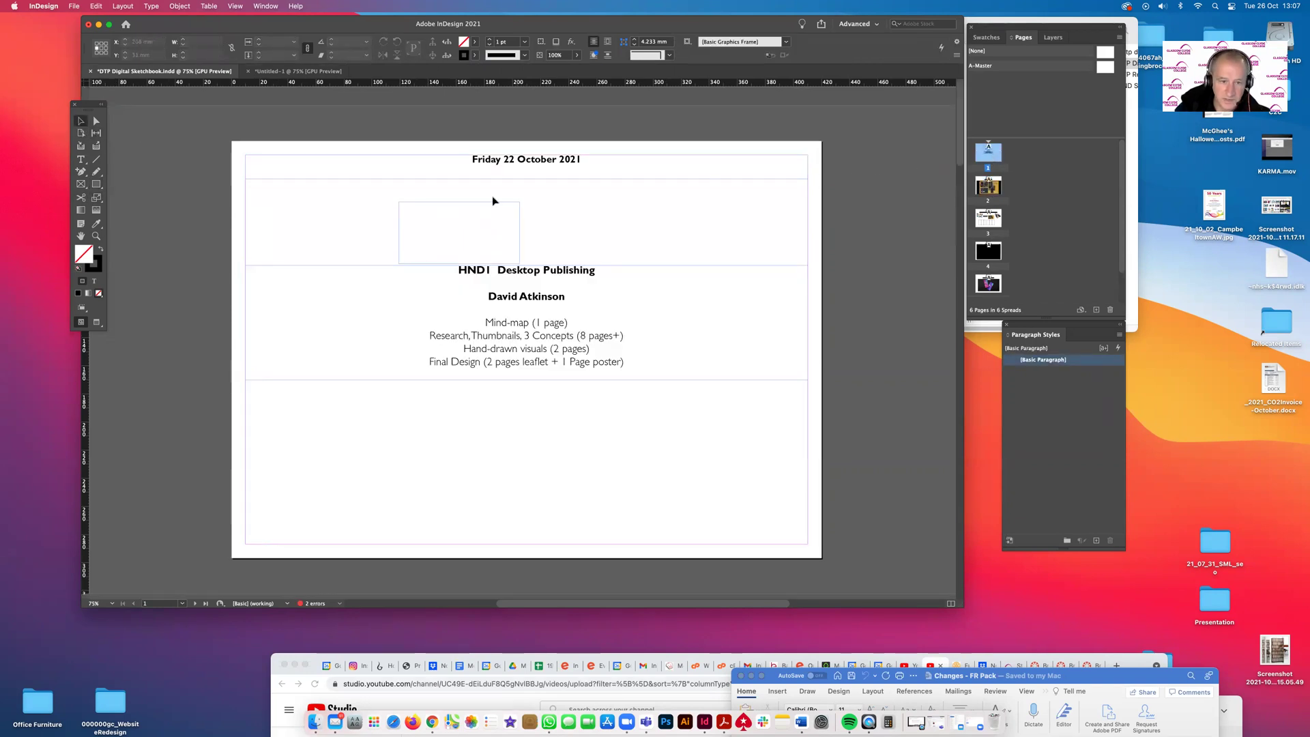
pyautogui.click(508, 162)
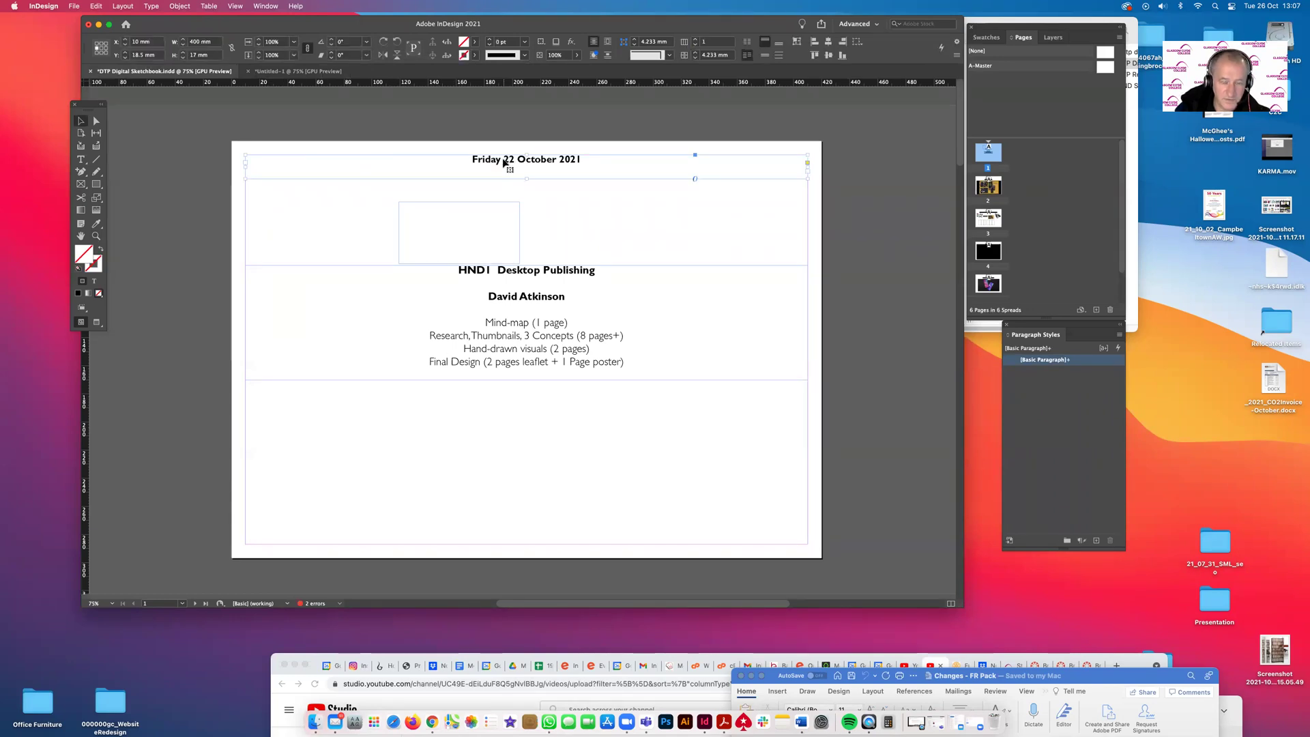
pyautogui.tripleClick(505, 162)
pyautogui.press('super+c')
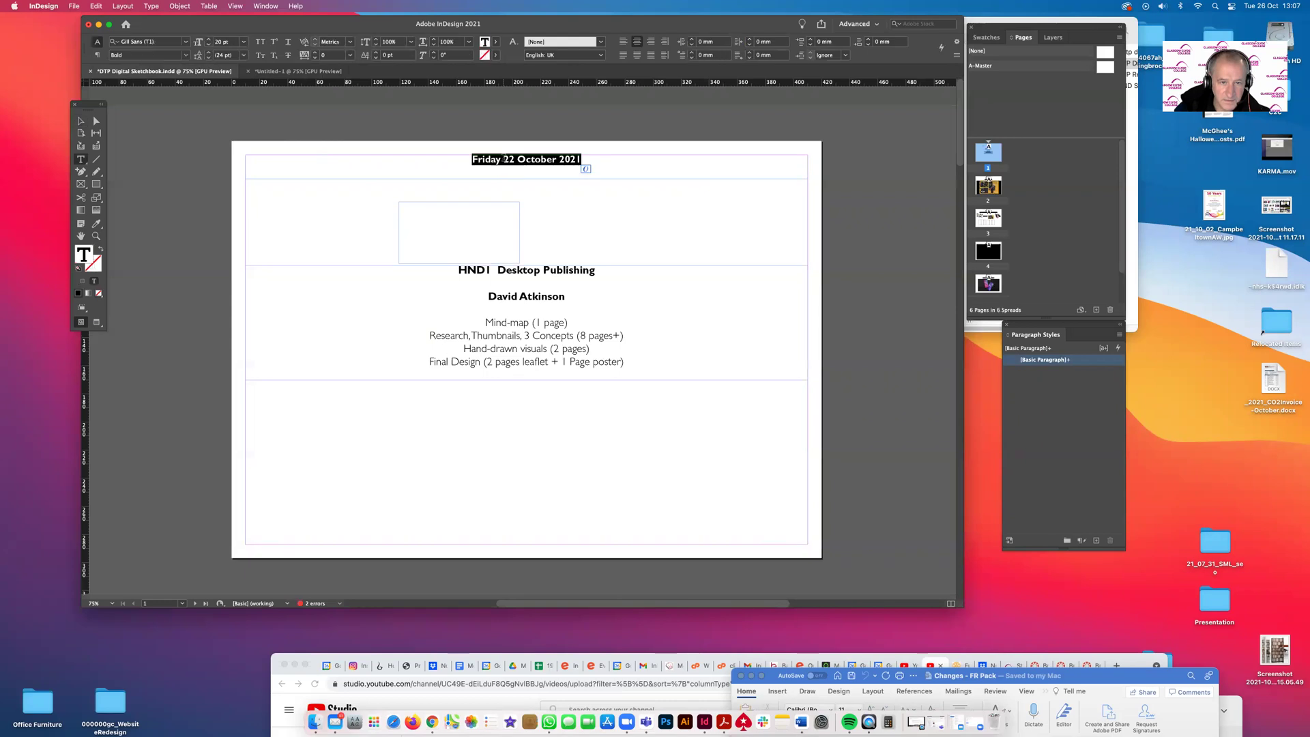
pyautogui.press('BackSpace')
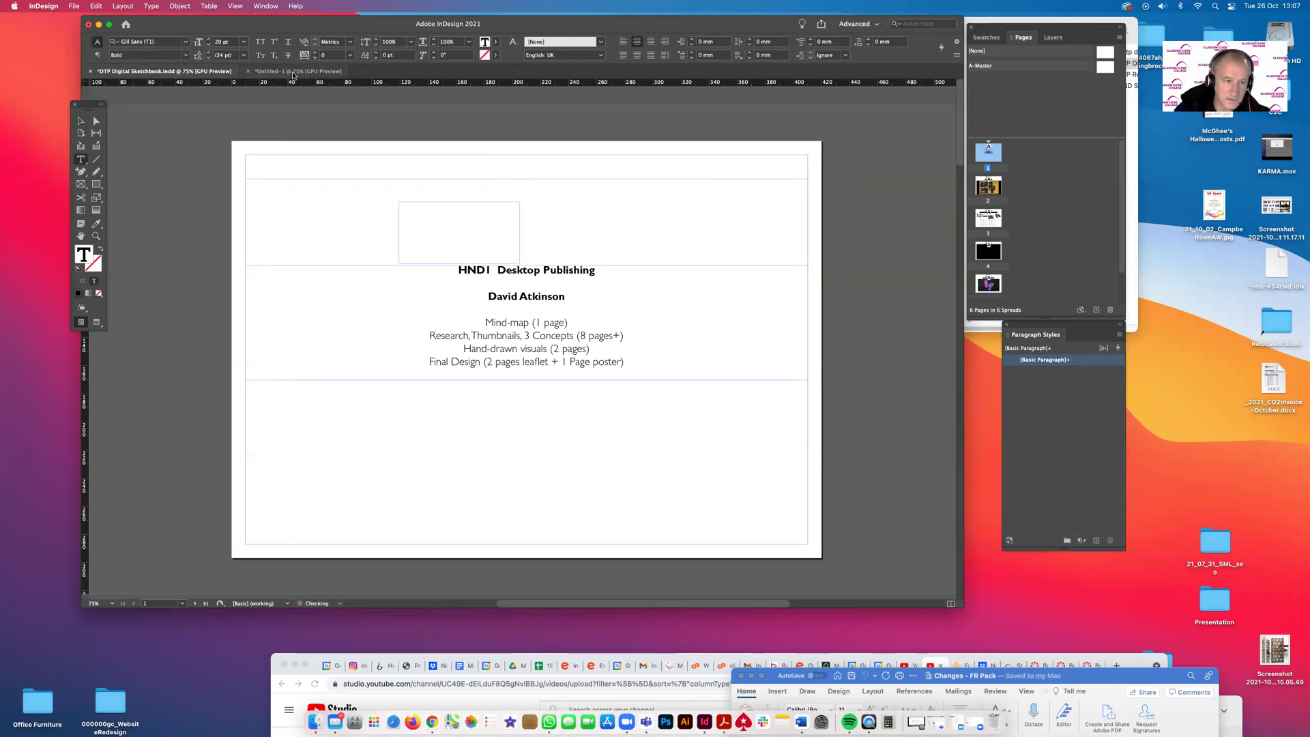
# In Untitled-1, paste the date into a top text frame and change it to Friday 26 October 2021
pyautogui.click(307, 72)
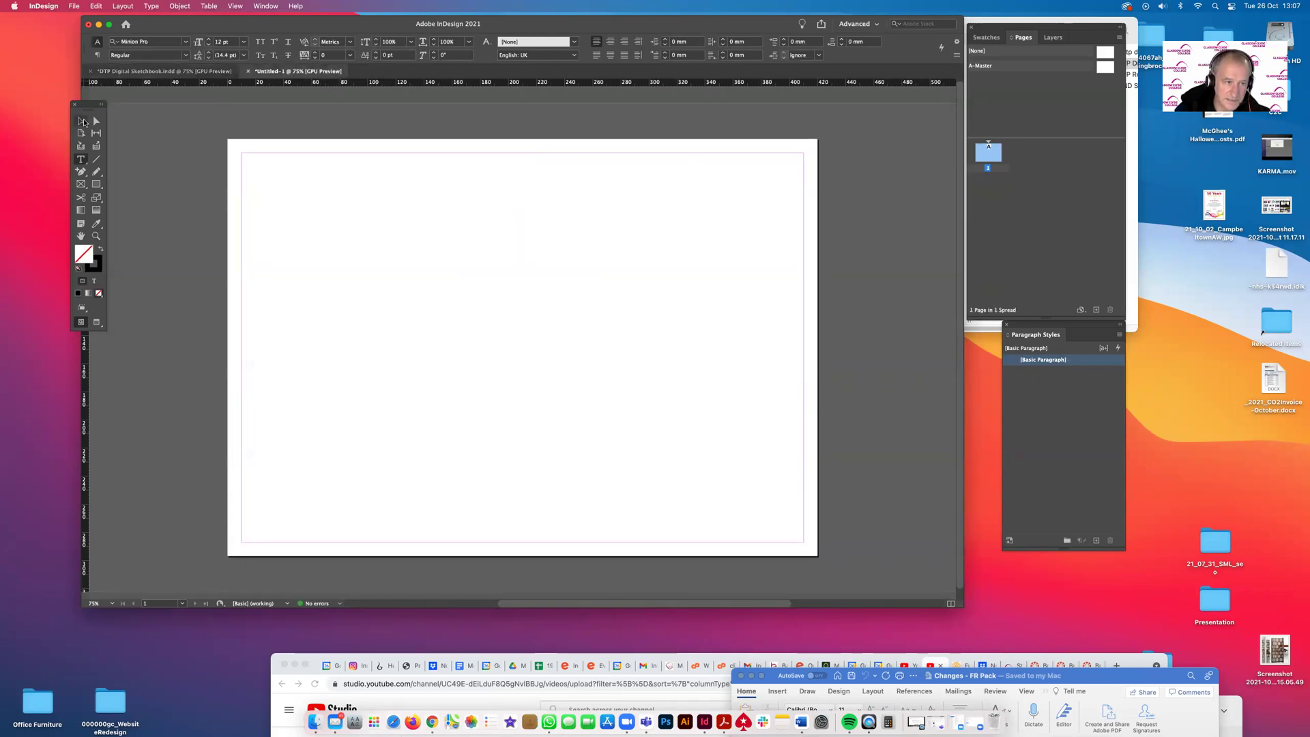
pyautogui.click(80, 120)
pyautogui.click(80, 159)
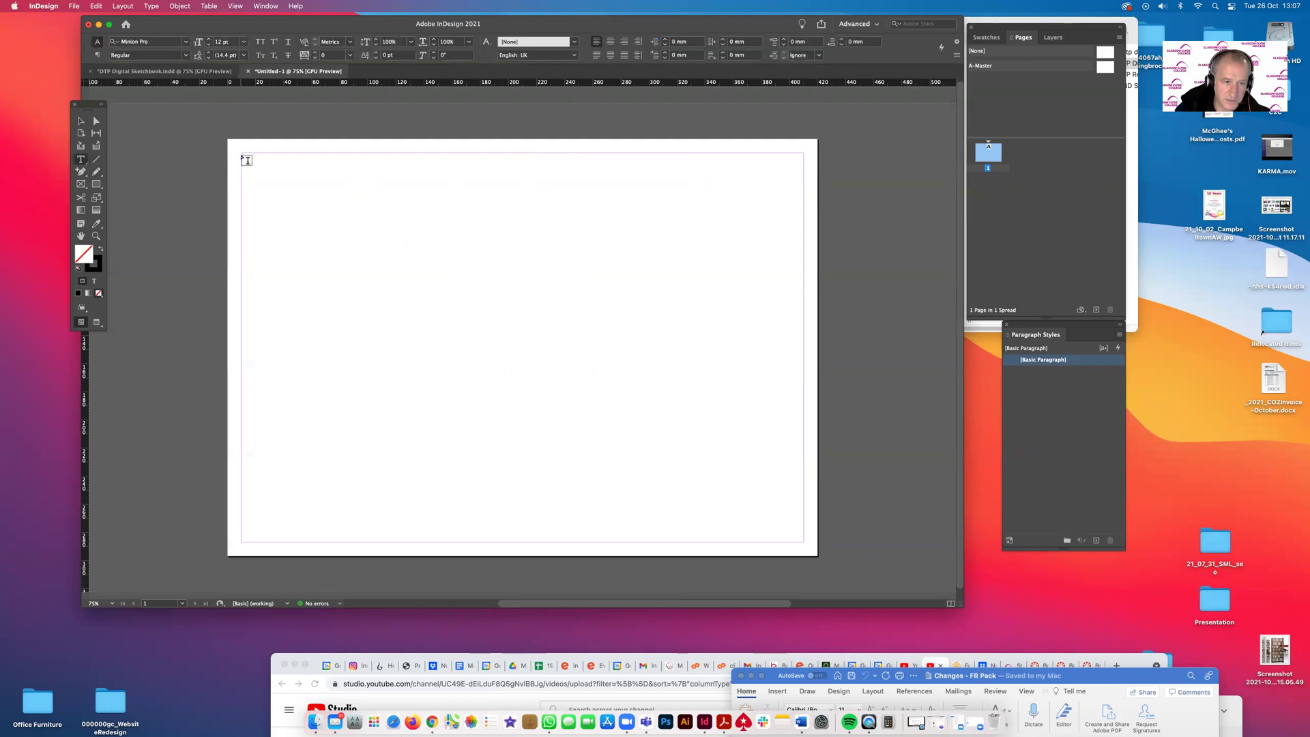
pyautogui.moveTo(248, 158); pyautogui.dragTo(805, 213)
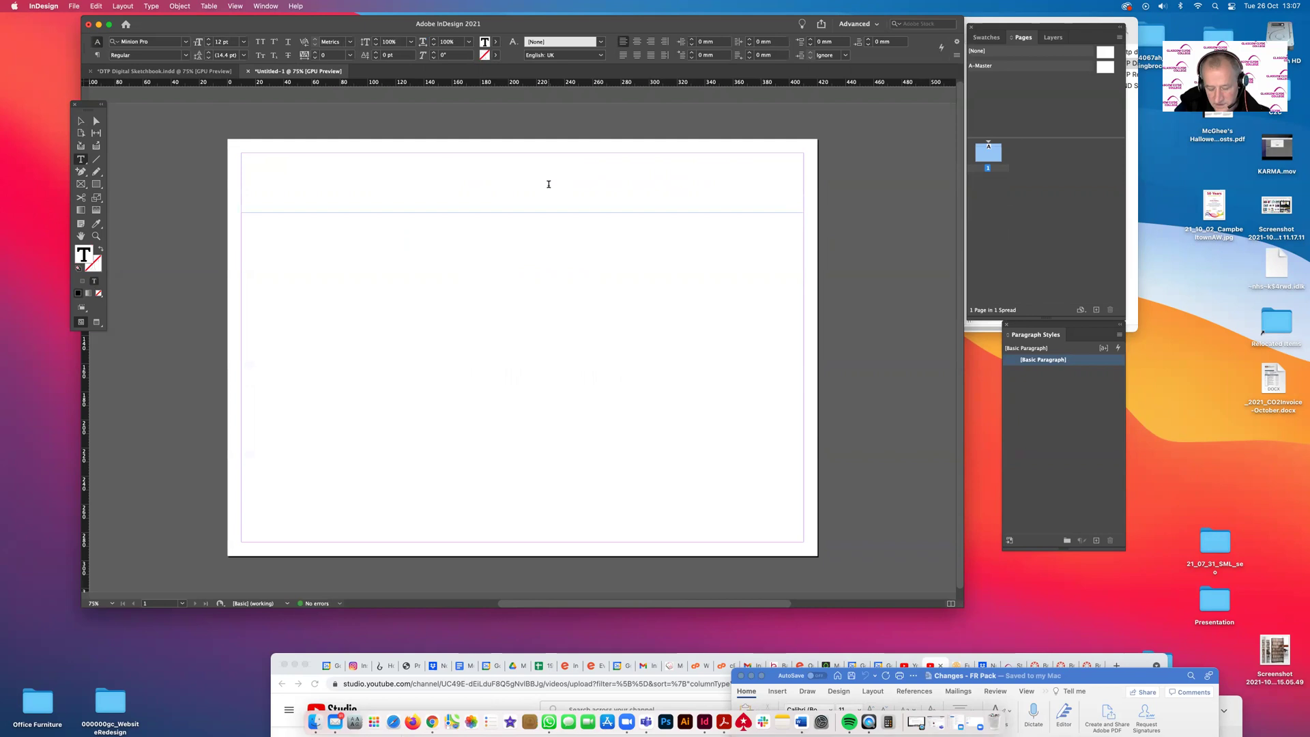
pyautogui.press('super+v')
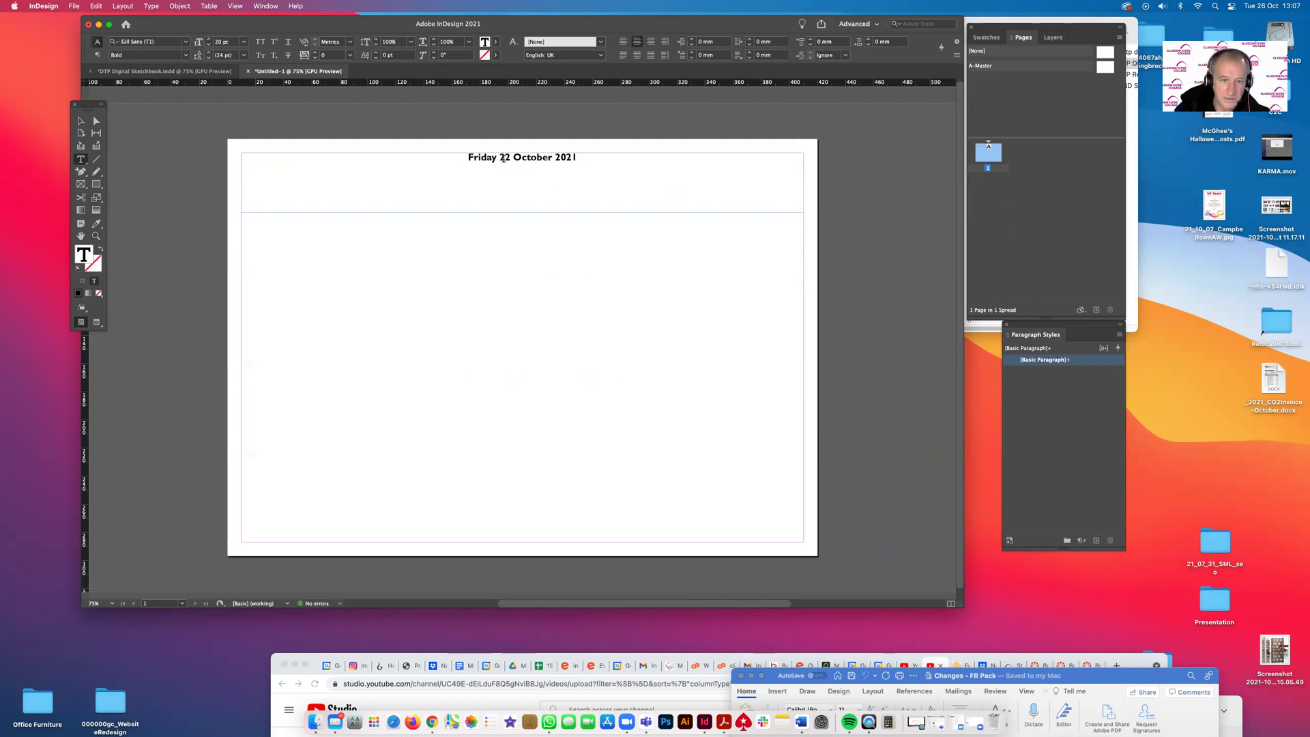
pyautogui.moveTo(504, 157); pyautogui.dragTo(510, 157)
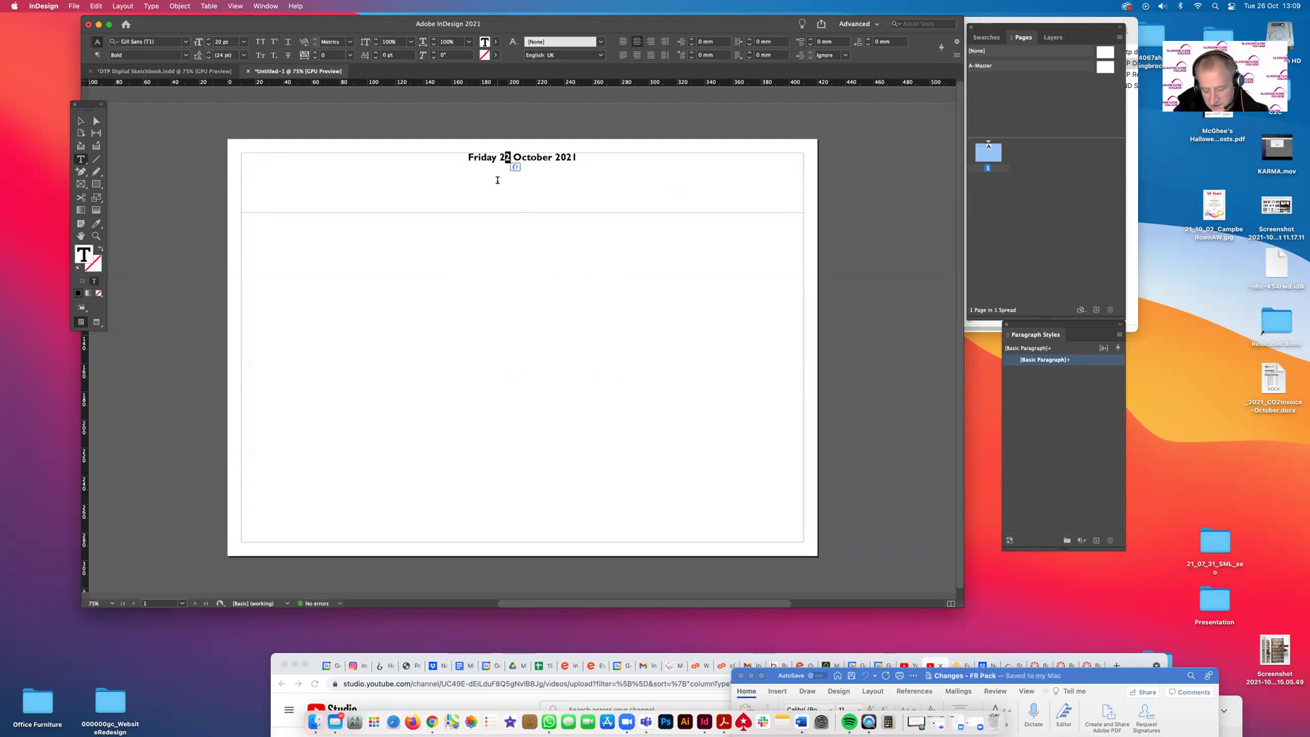
pyautogui.write('6')
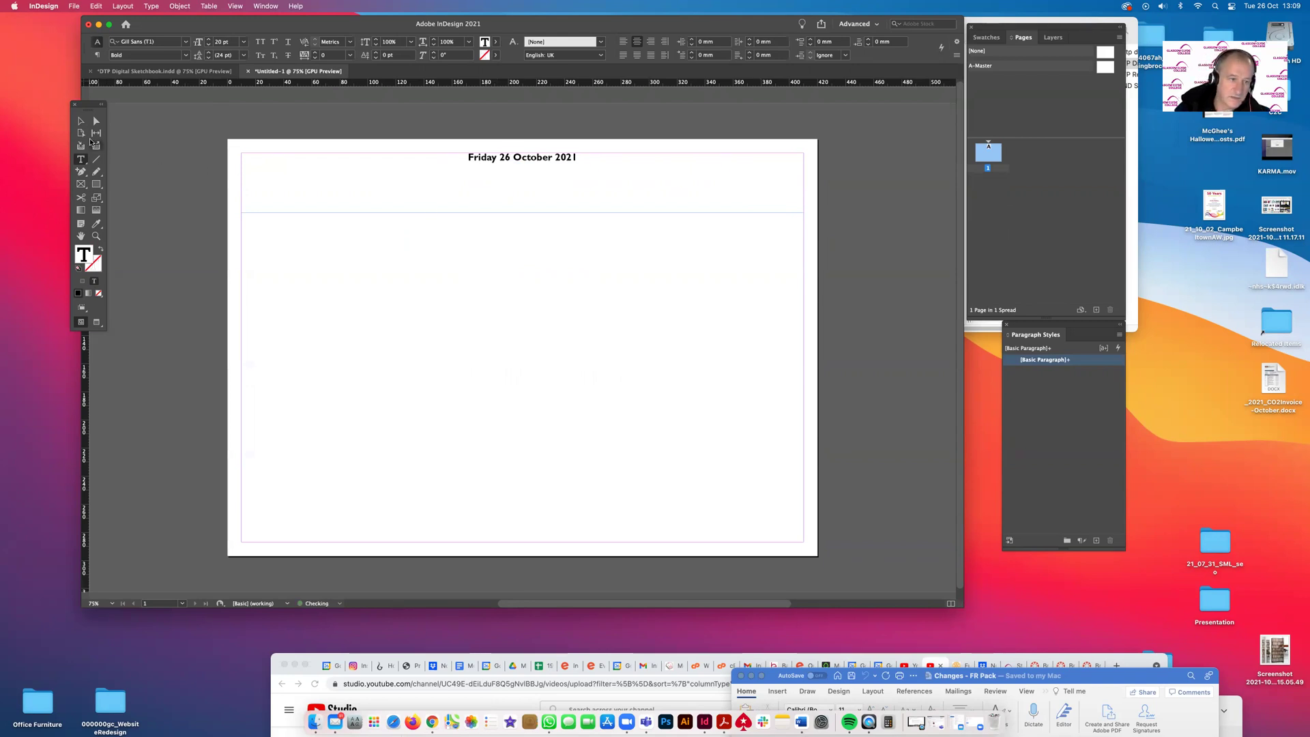
# Shorten the date header frame and draw a large text frame beneath it
pyautogui.click(82, 125)
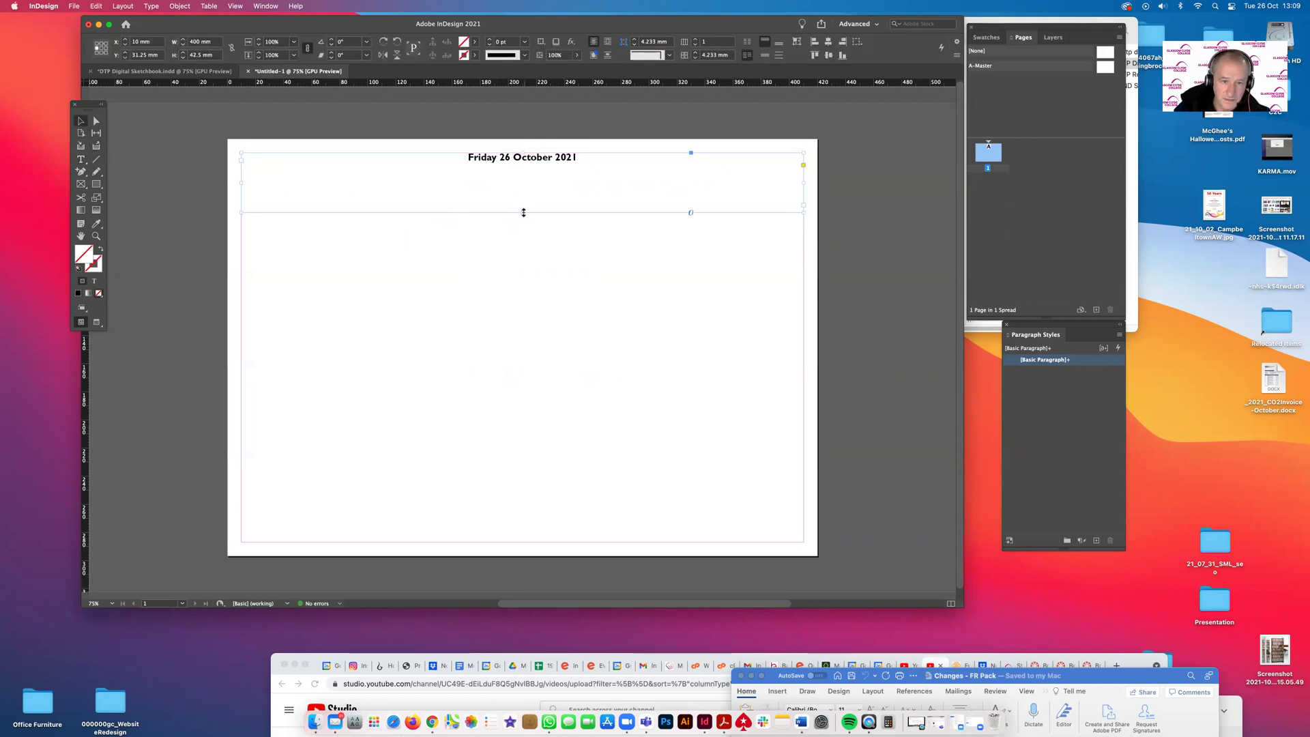
pyautogui.moveTo(523, 211); pyautogui.dragTo(518, 181)
pyautogui.click(80, 159)
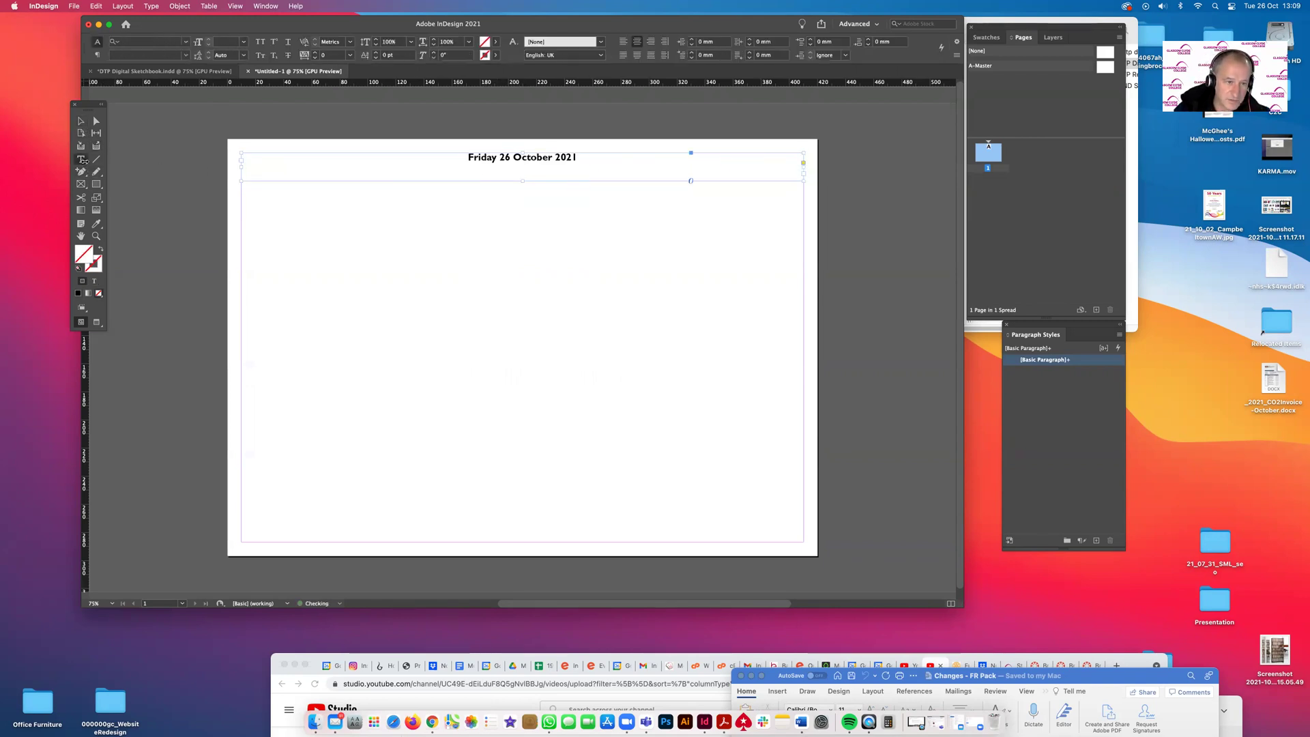
pyautogui.moveTo(242, 209); pyautogui.dragTo(805, 366)
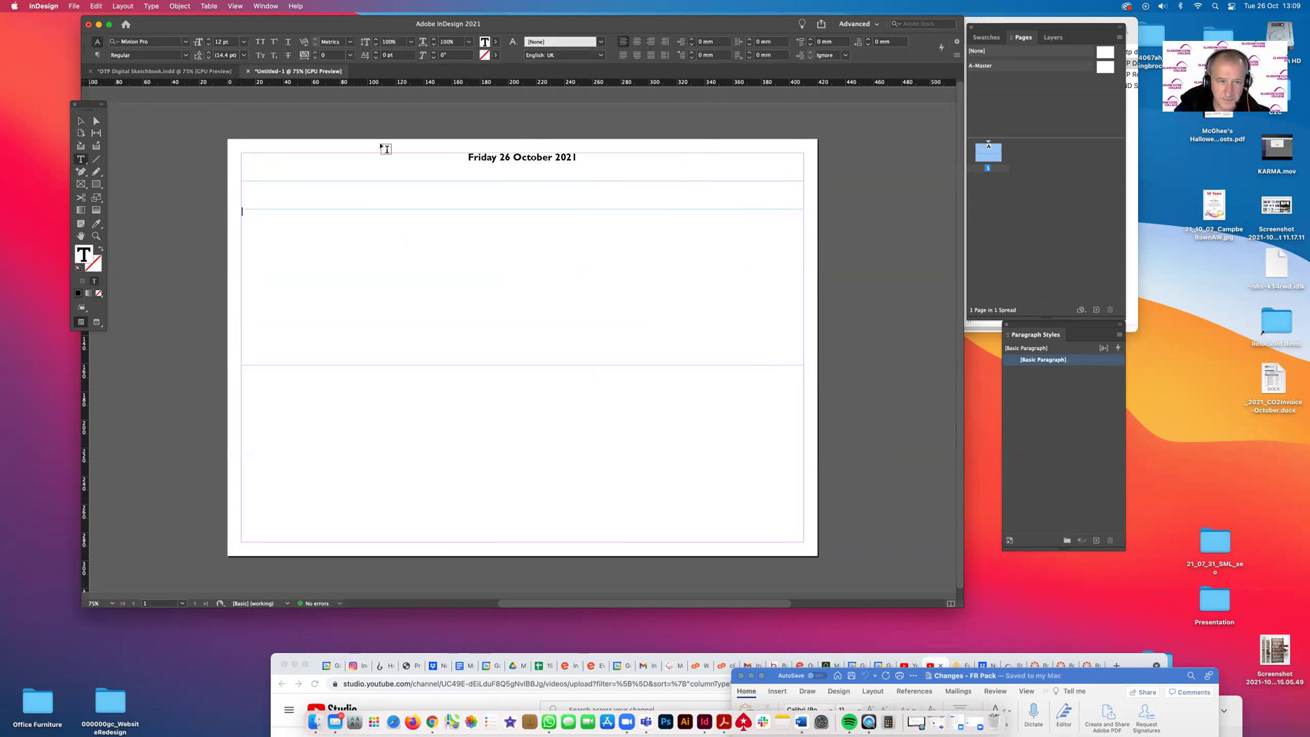
# Copy all the cover text into the untitled page's lower frame, then select the author and task-list lines
pyautogui.click(164, 71)
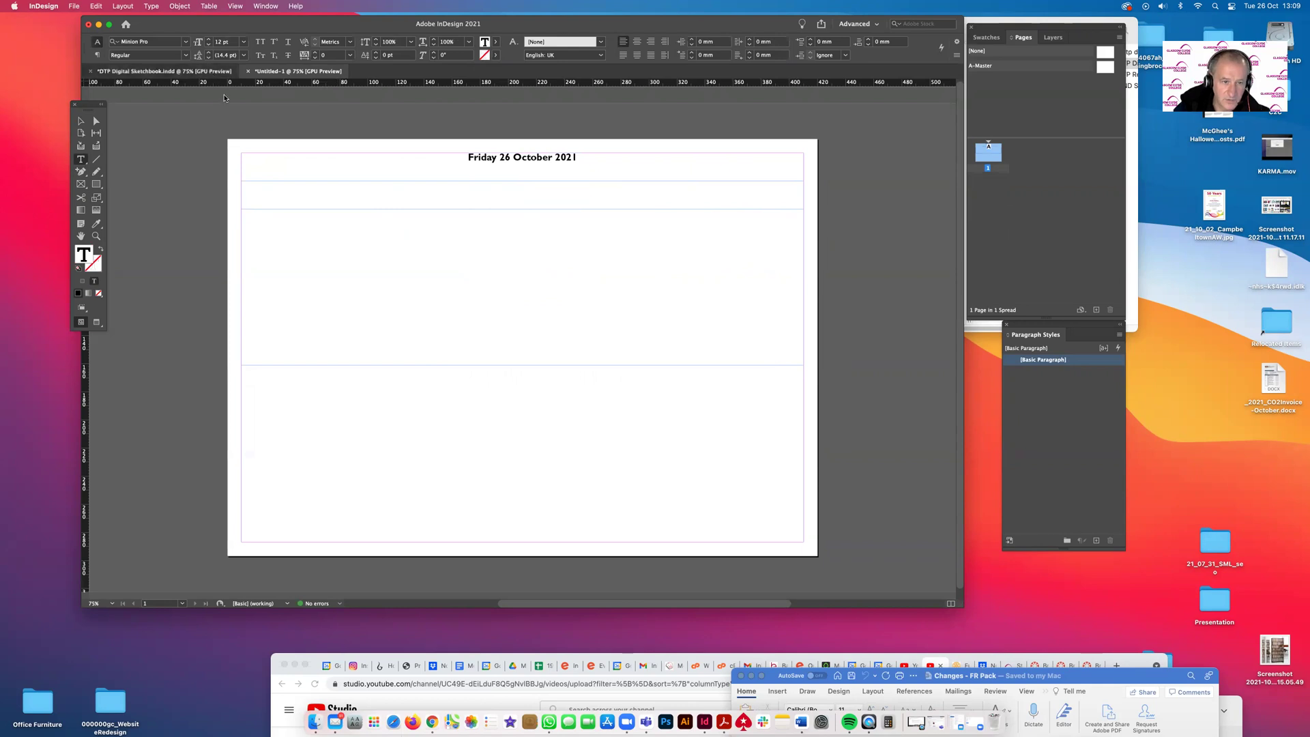
pyautogui.click(503, 297)
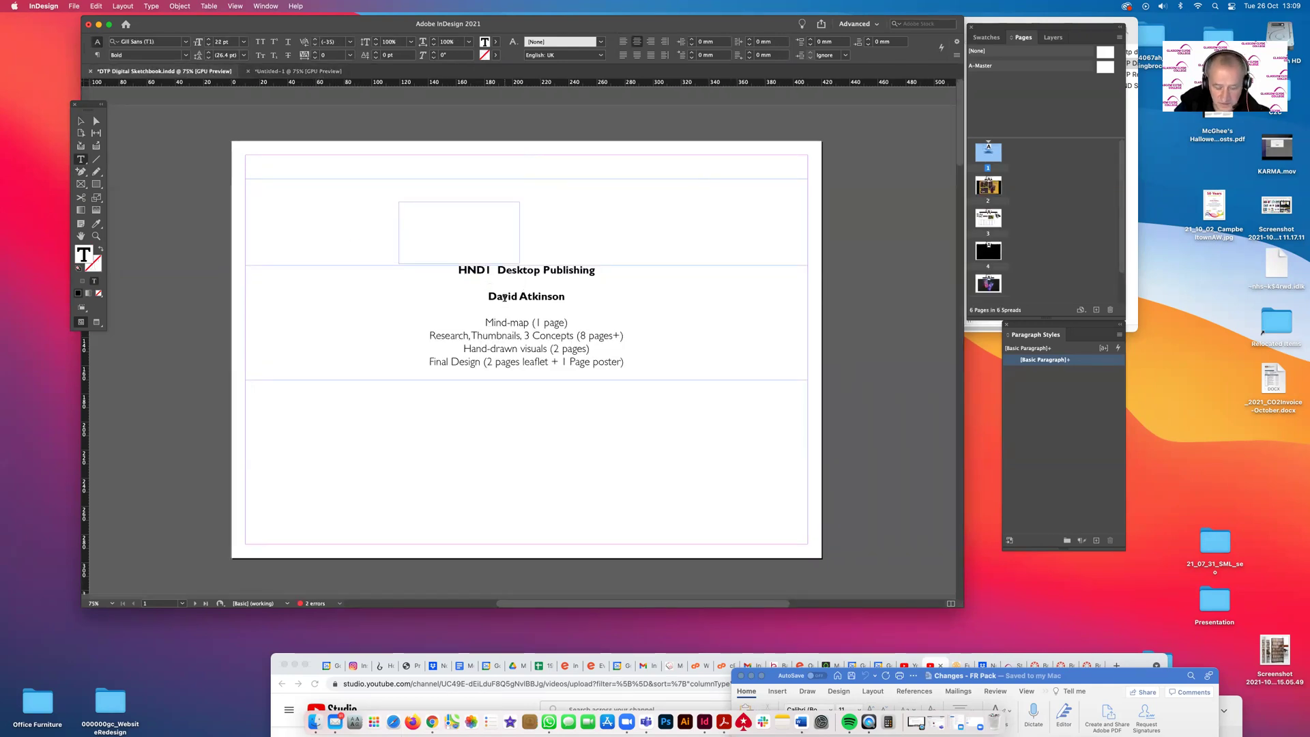
pyautogui.press('super+a')
pyautogui.press('super+c')
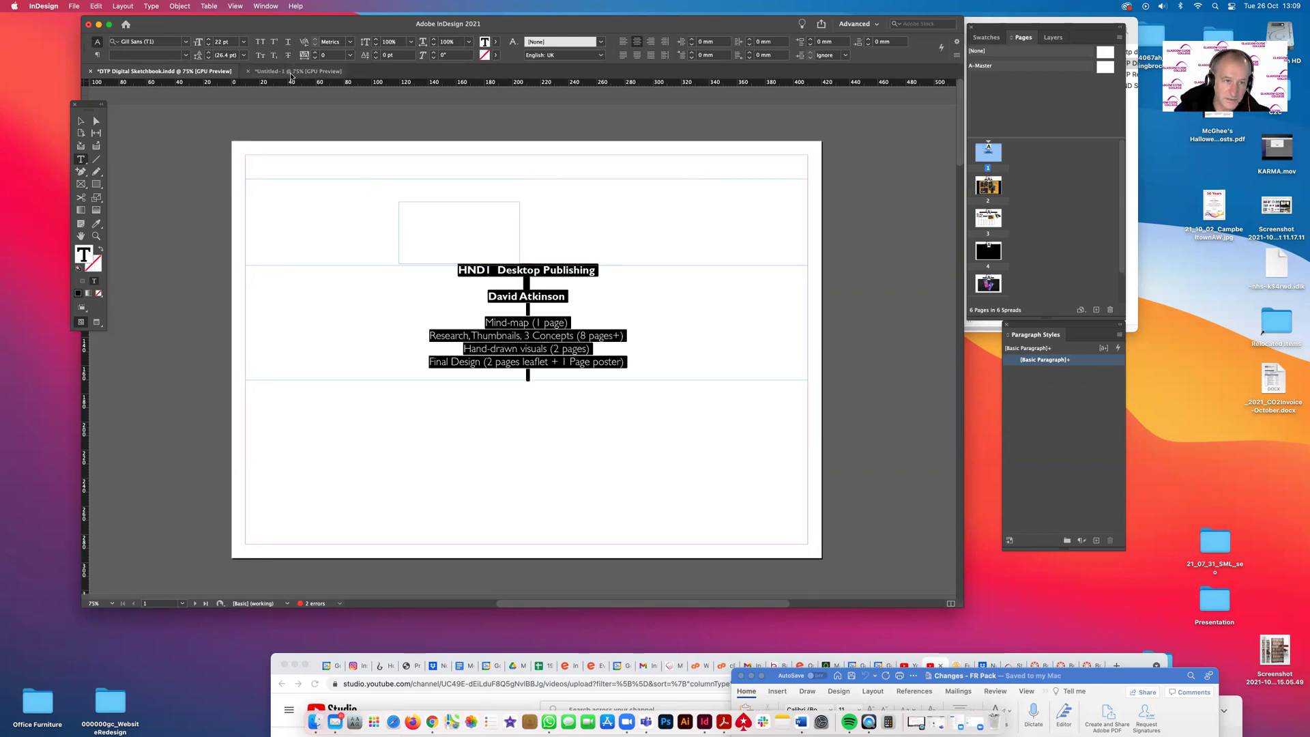
pyautogui.hotkey('ctrl', 'Tab')
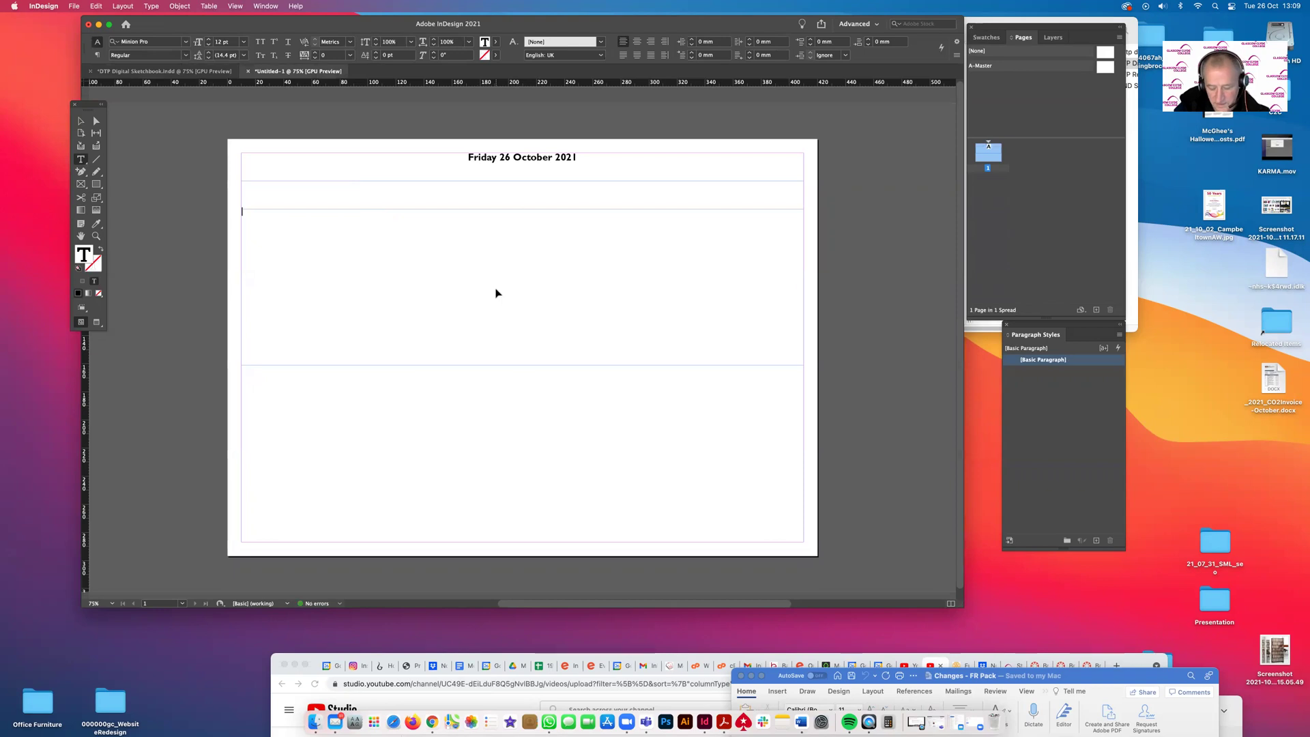
pyautogui.press('super+v')
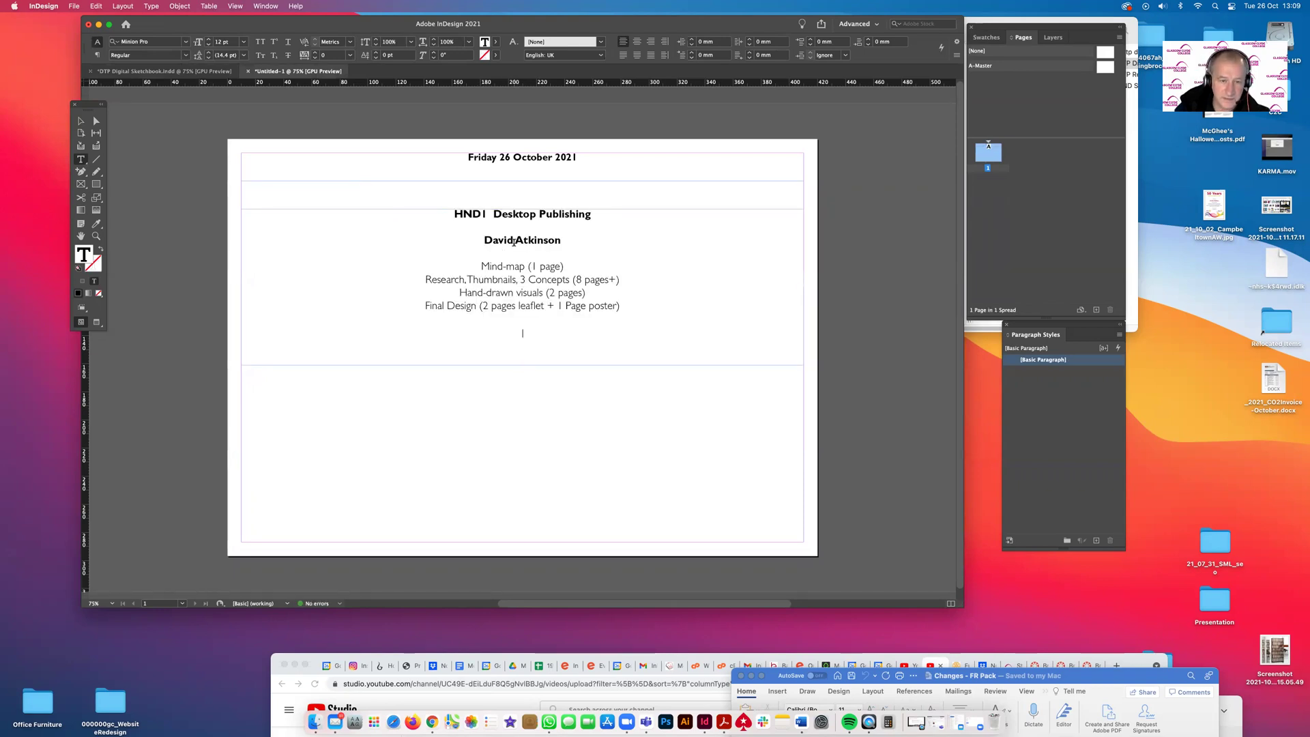
pyautogui.moveTo(485, 239); pyautogui.dragTo(565, 241)
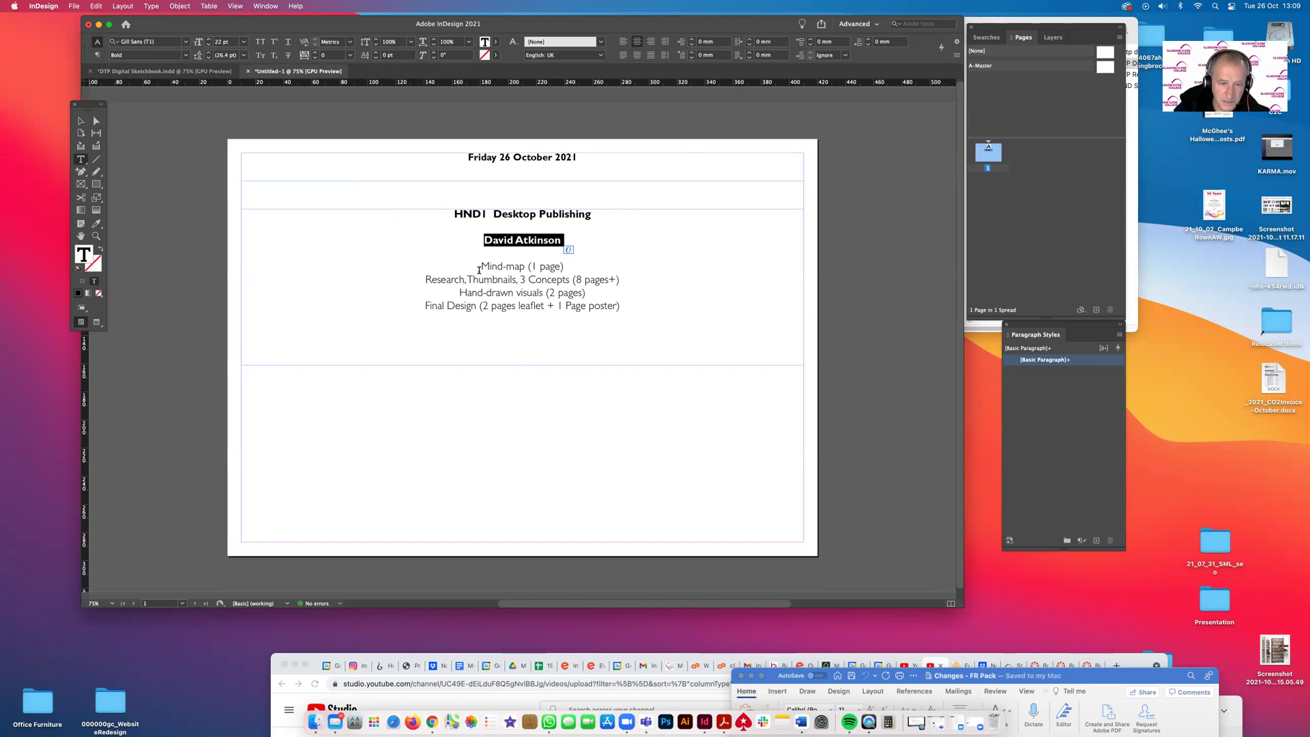
pyautogui.moveTo(479, 270); pyautogui.dragTo(637, 313)
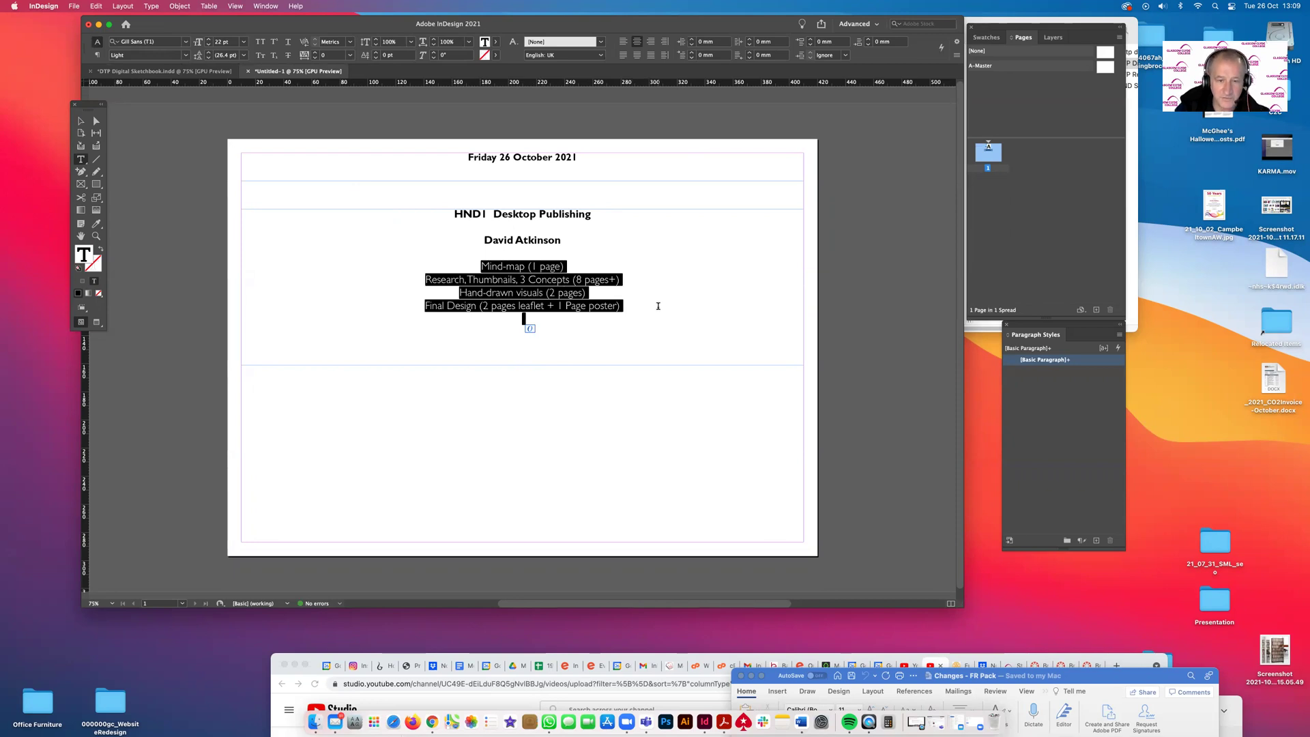
# Duplicate page 1 of the untitled document
pyautogui.click(81, 120)
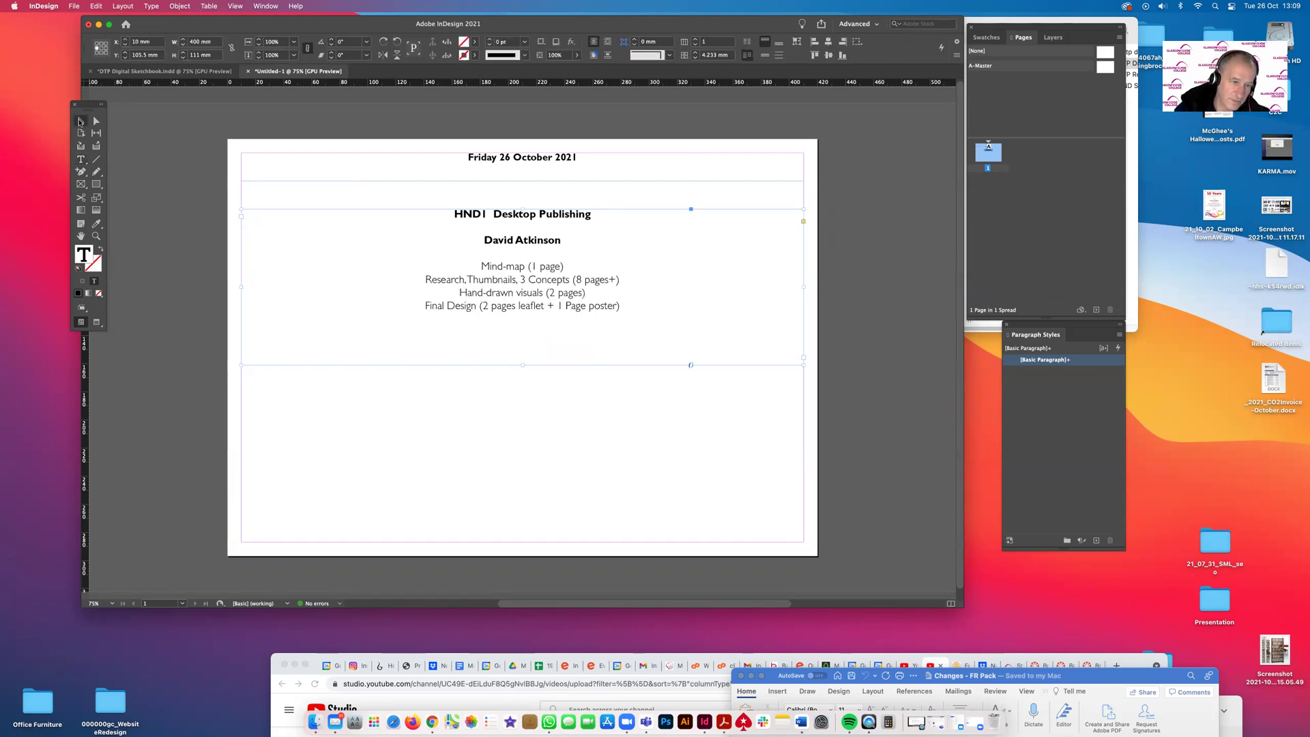
pyautogui.click(435, 415)
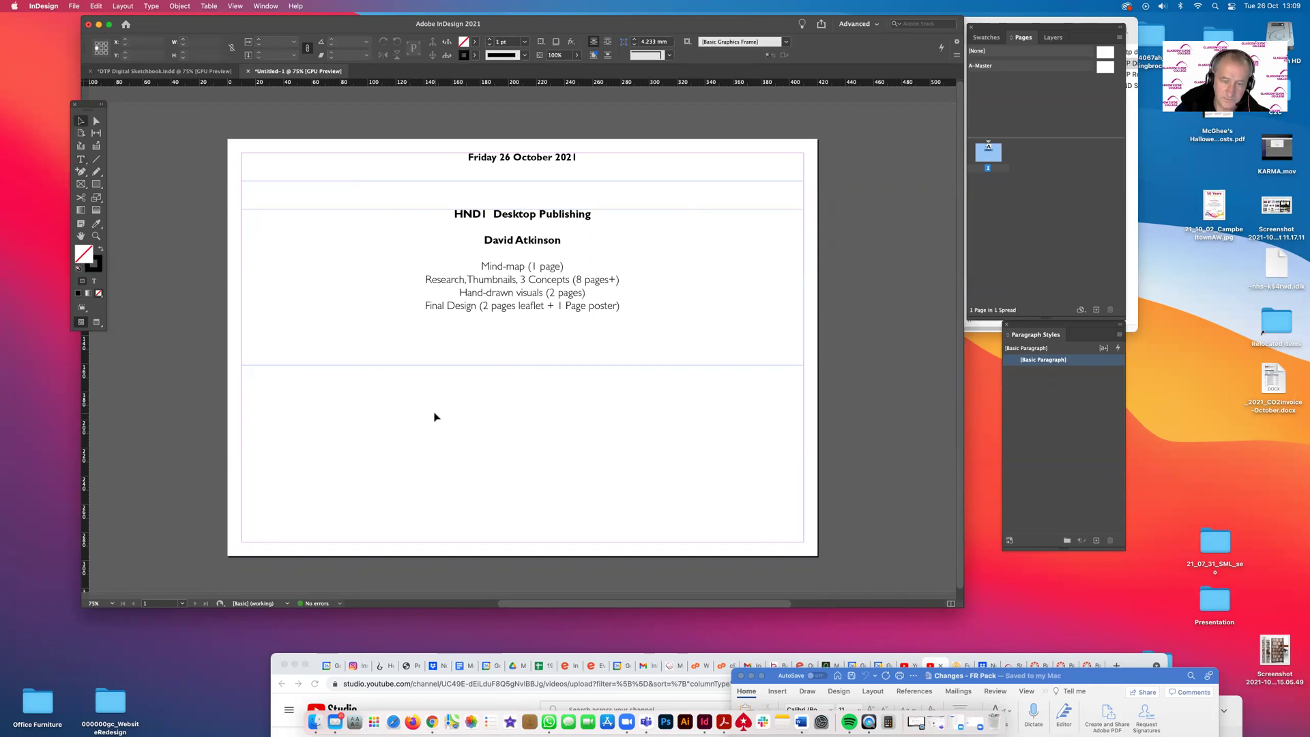
pyautogui.rightClick(992, 157)
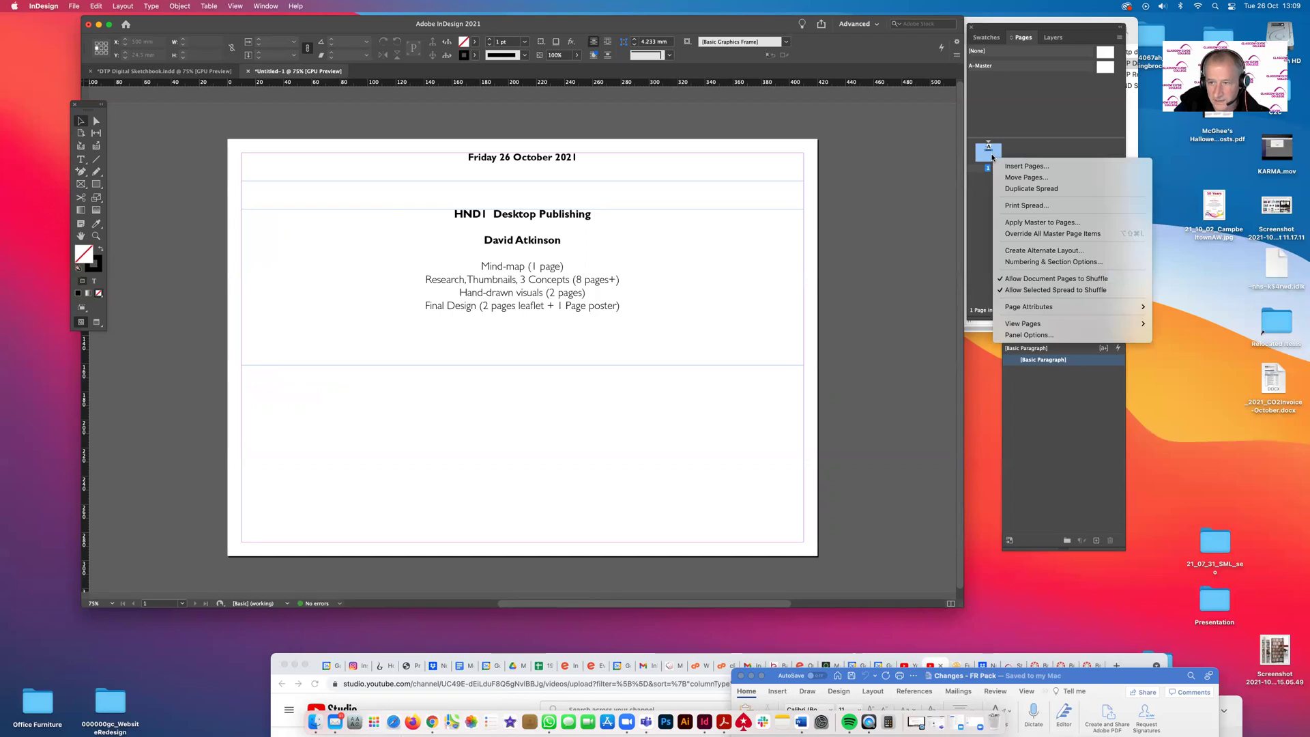
pyautogui.click(1012, 188)
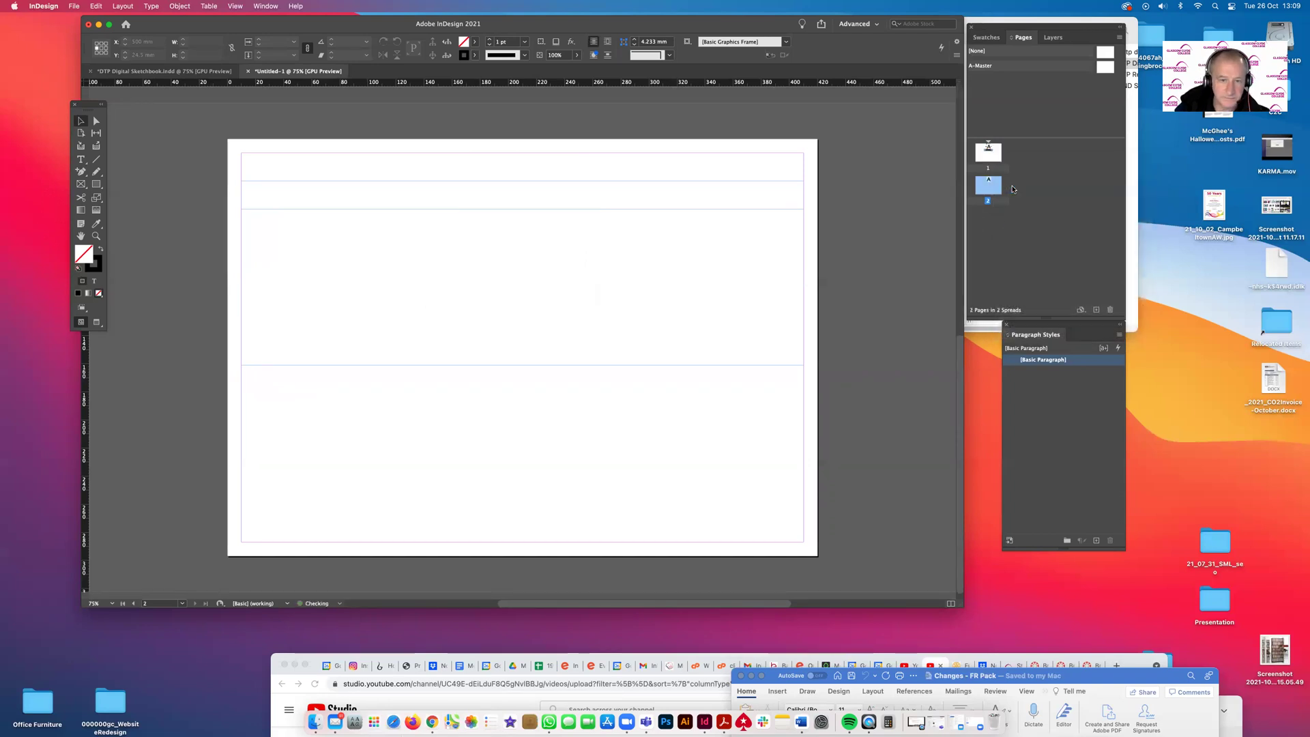
# Select page 2's title and list frame and compare with the sketchbook's mind-map page
pyautogui.click(586, 298)
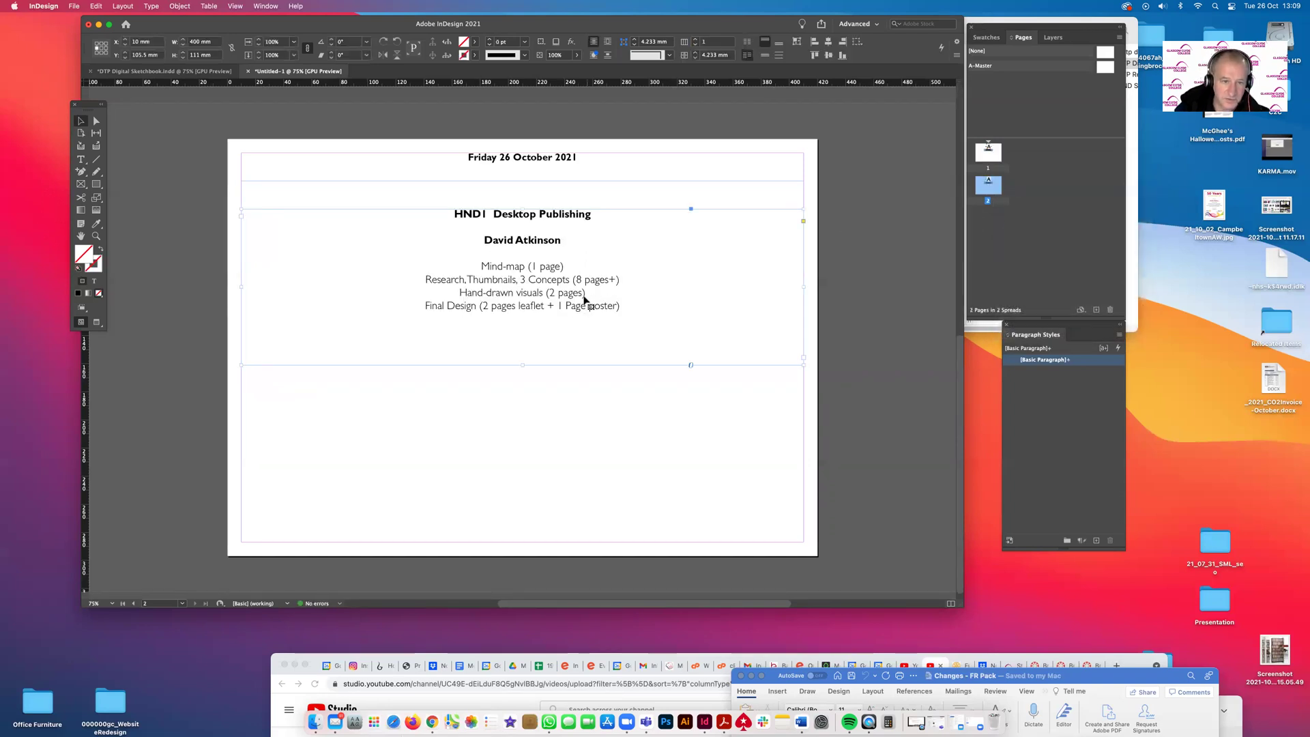
pyautogui.click(190, 72)
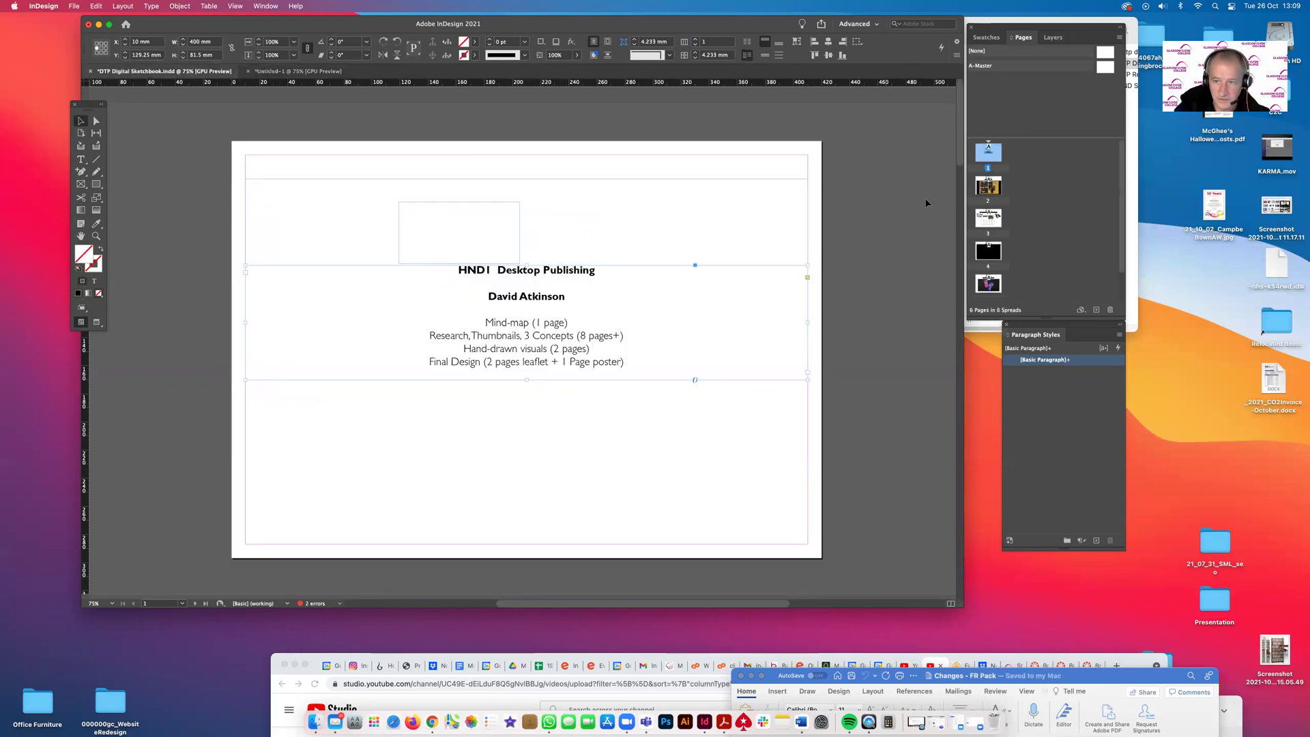
pyautogui.doubleClick(988, 186)
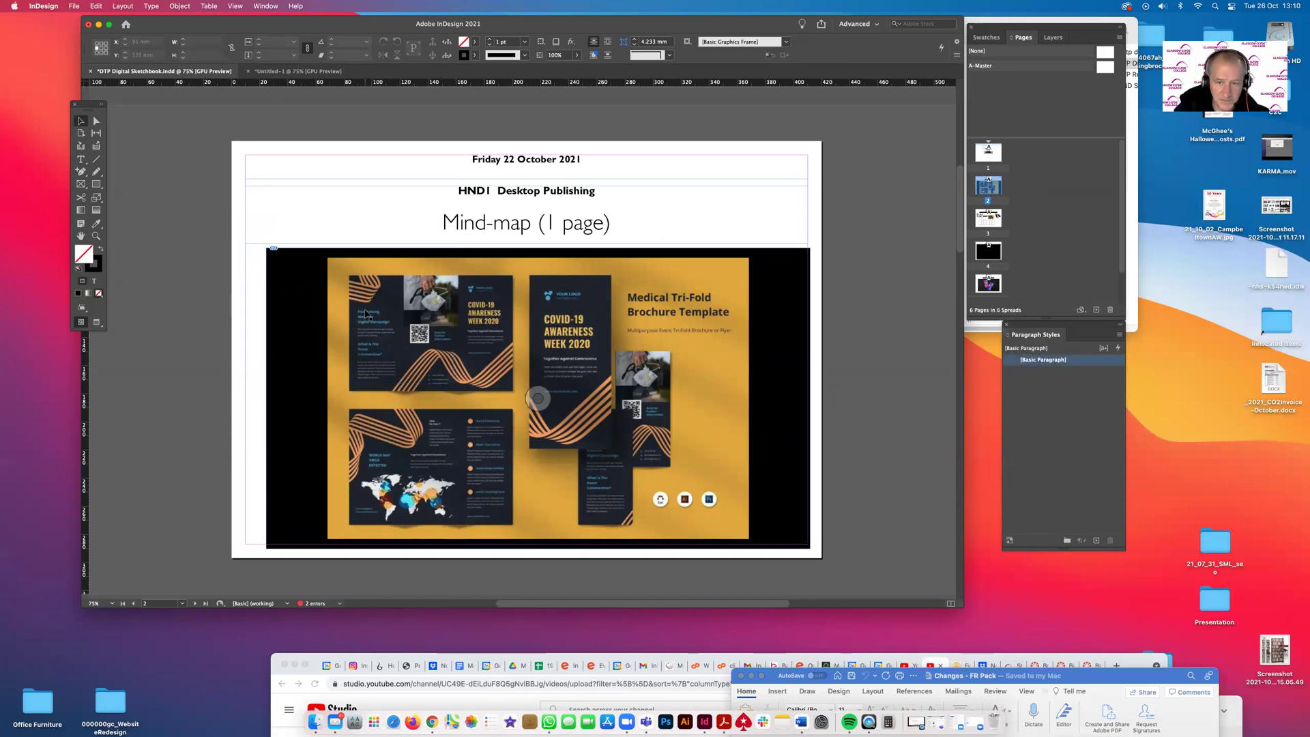
pyautogui.click(276, 72)
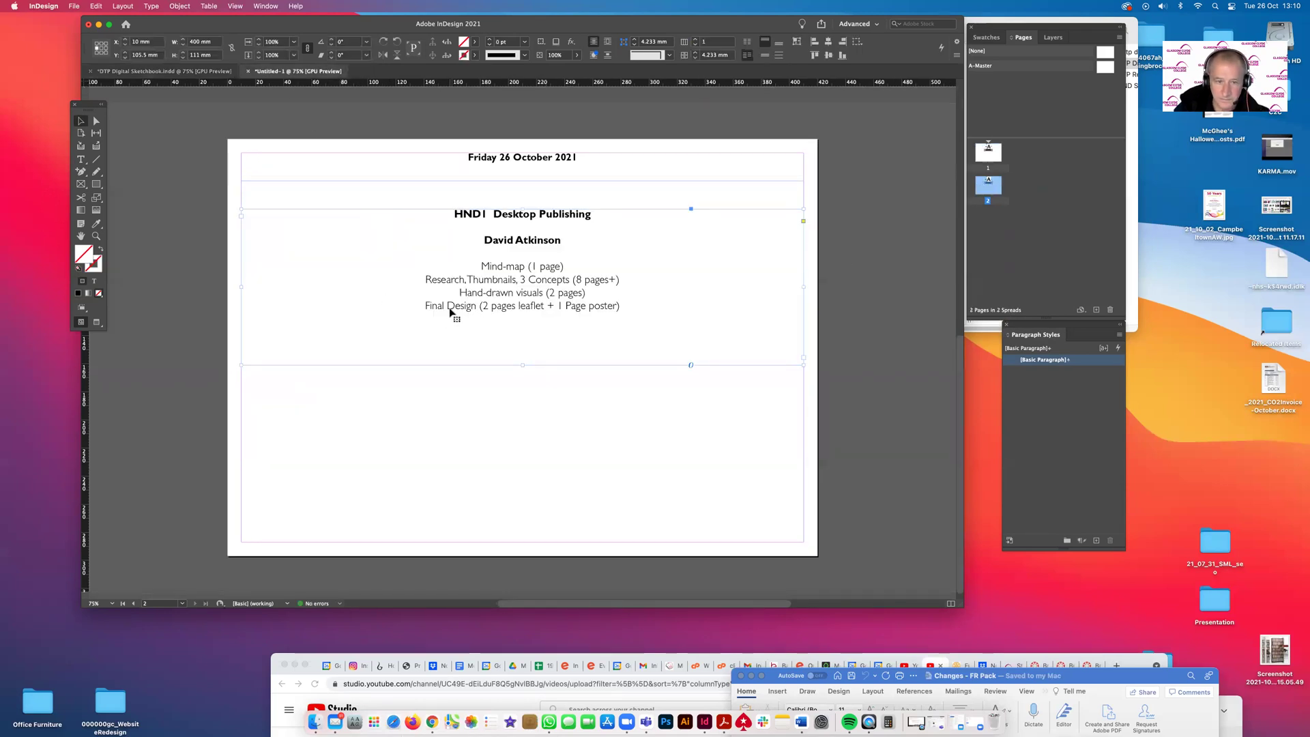
# Delete page 2's title and list frame and draw a stroke-less 400 × 247 mm frame below the header
pyautogui.press('BackSpace')
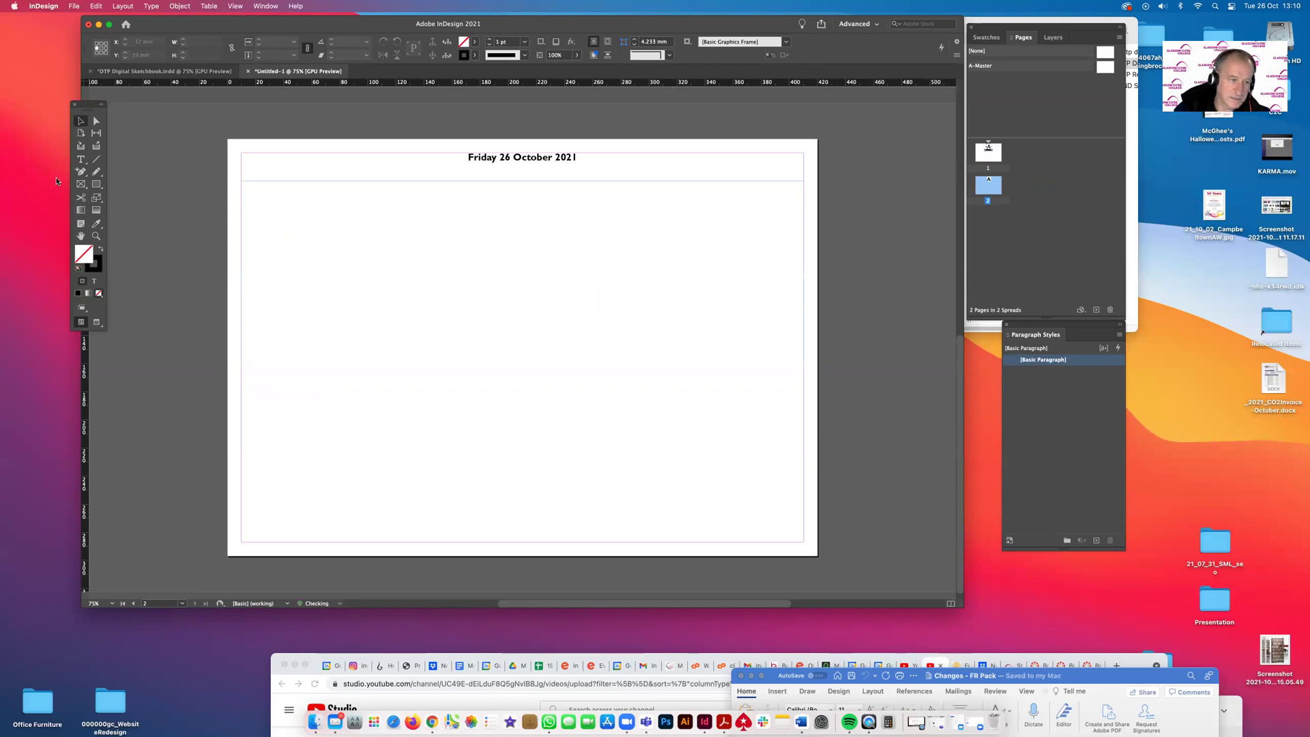
pyautogui.click(97, 184)
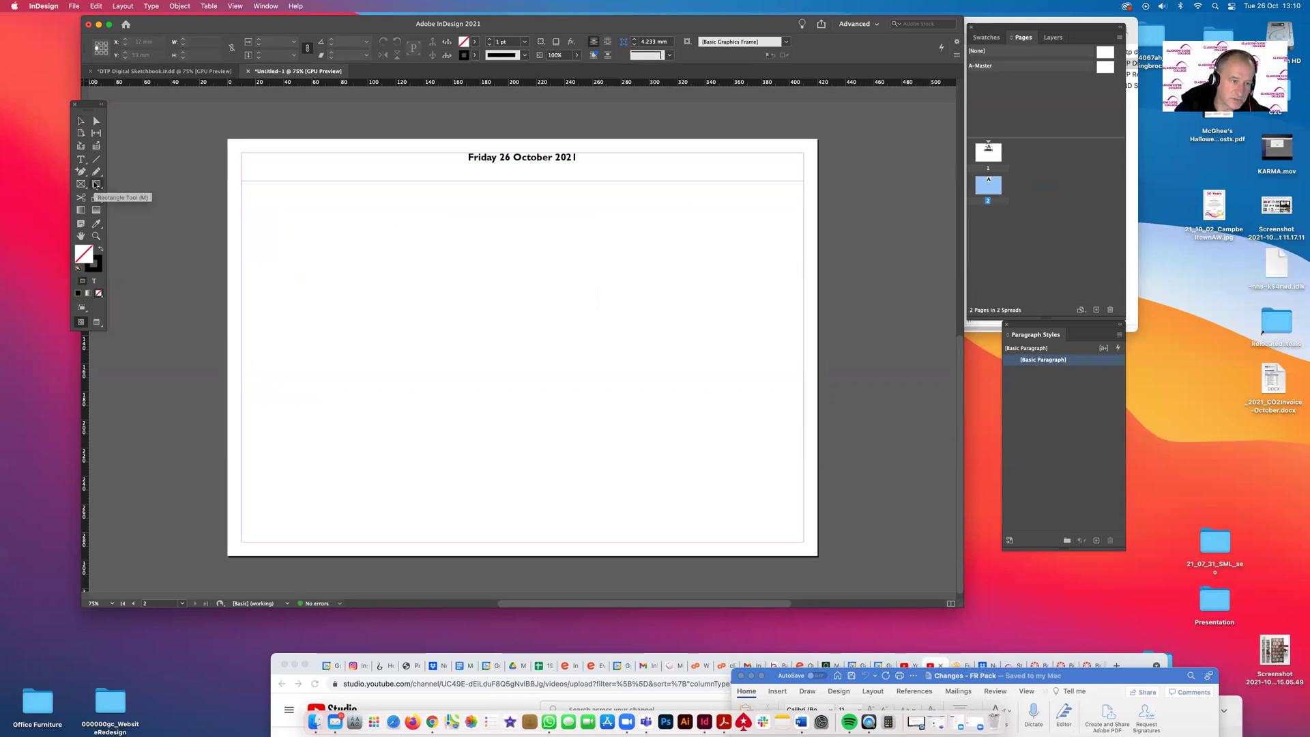
pyautogui.click(94, 266)
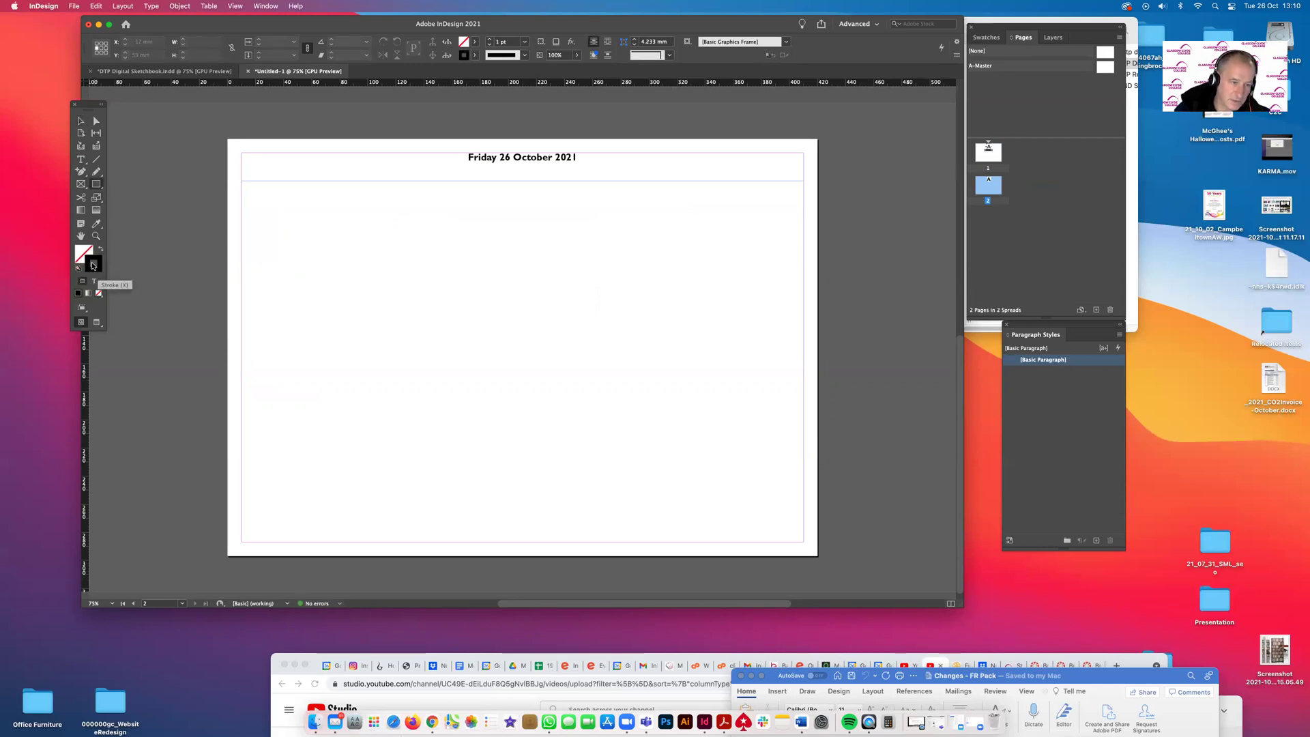
pyautogui.click(87, 257)
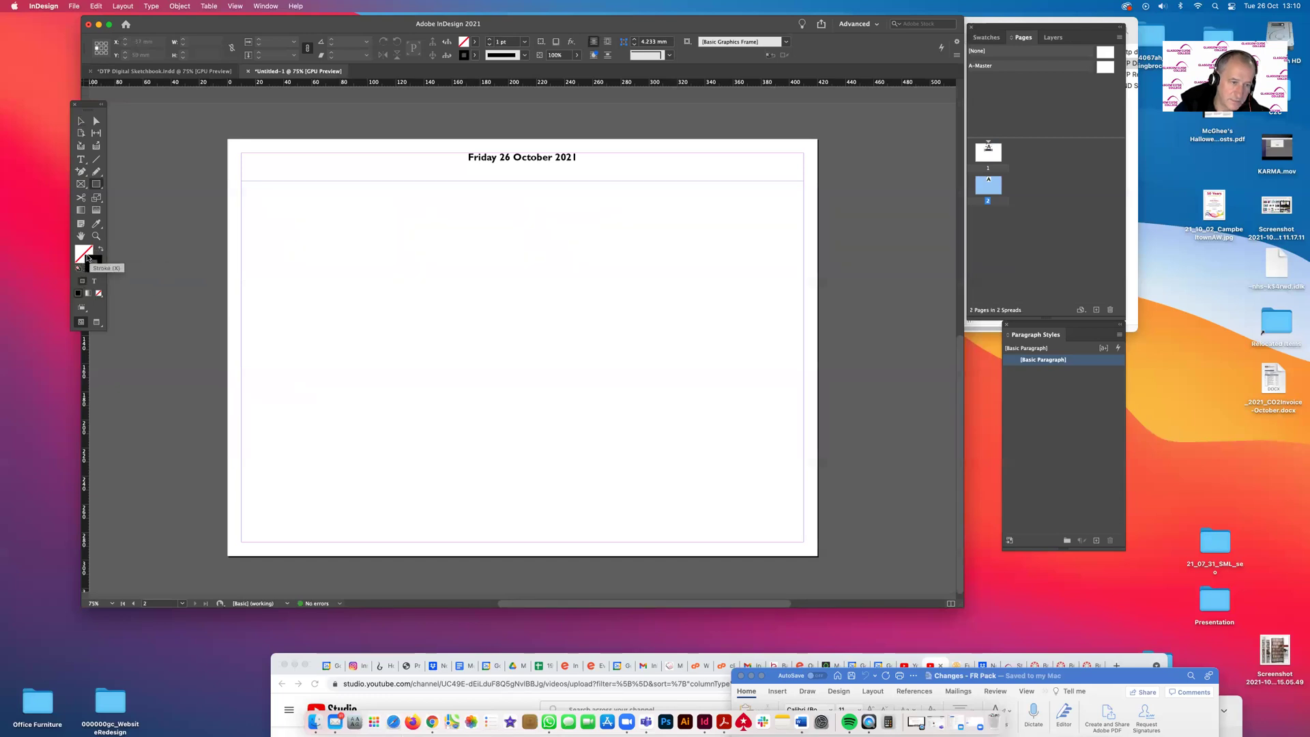
pyautogui.click(98, 292)
pyautogui.moveTo(242, 195); pyautogui.dragTo(803, 541)
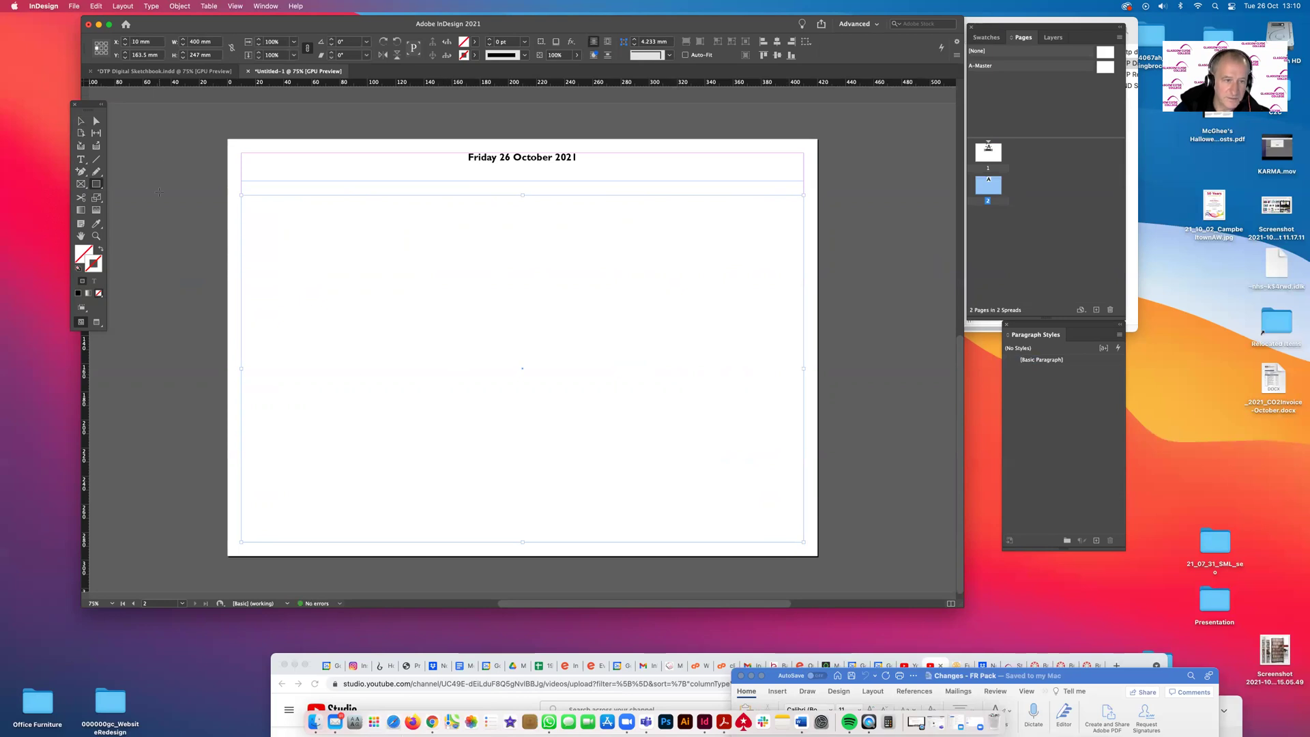
pyautogui.click(75, 6)
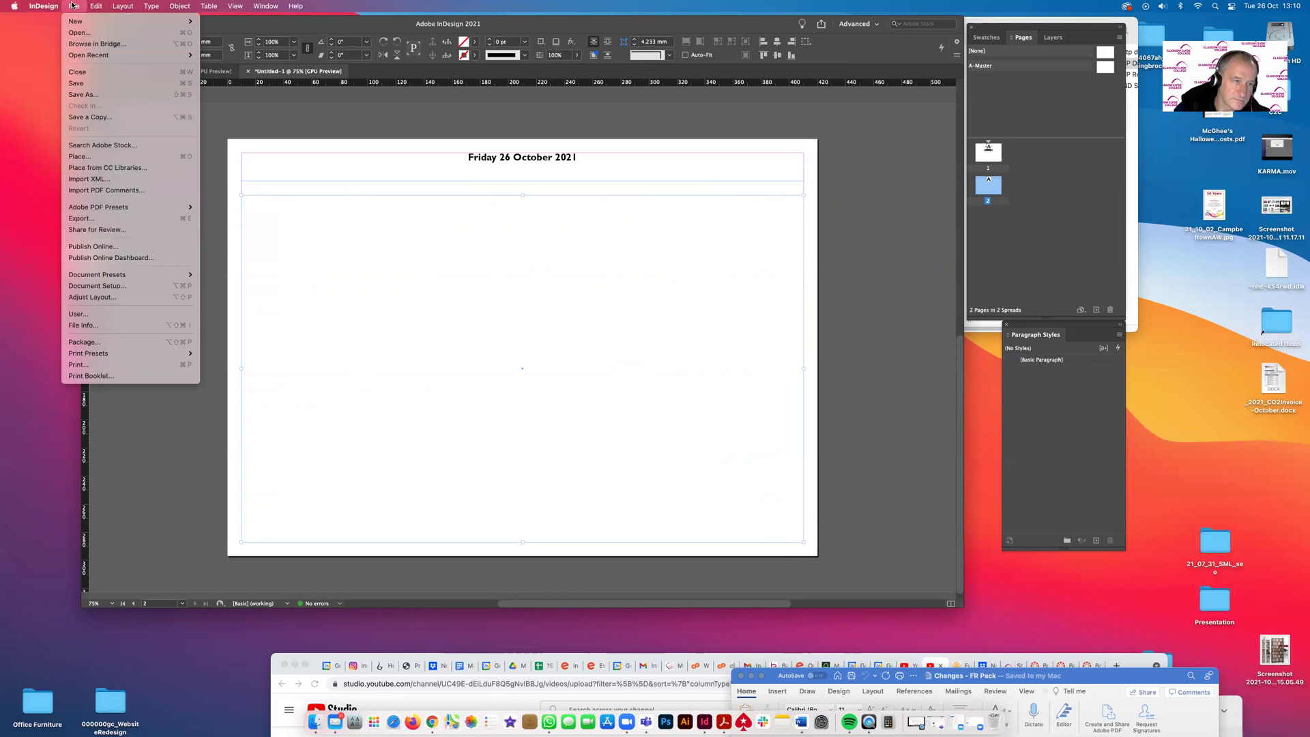
# Start placing an image and browse to Documents > In Progress
pyautogui.click(113, 156)
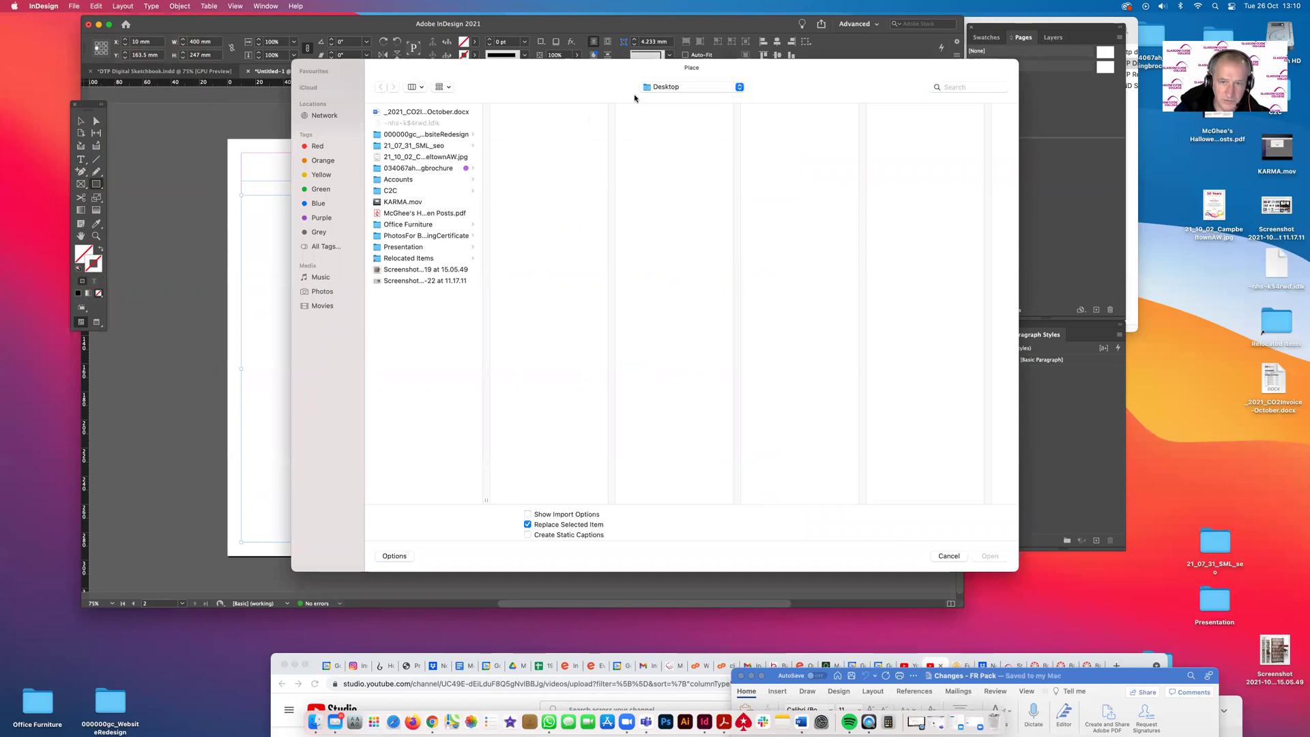
pyautogui.click(670, 88)
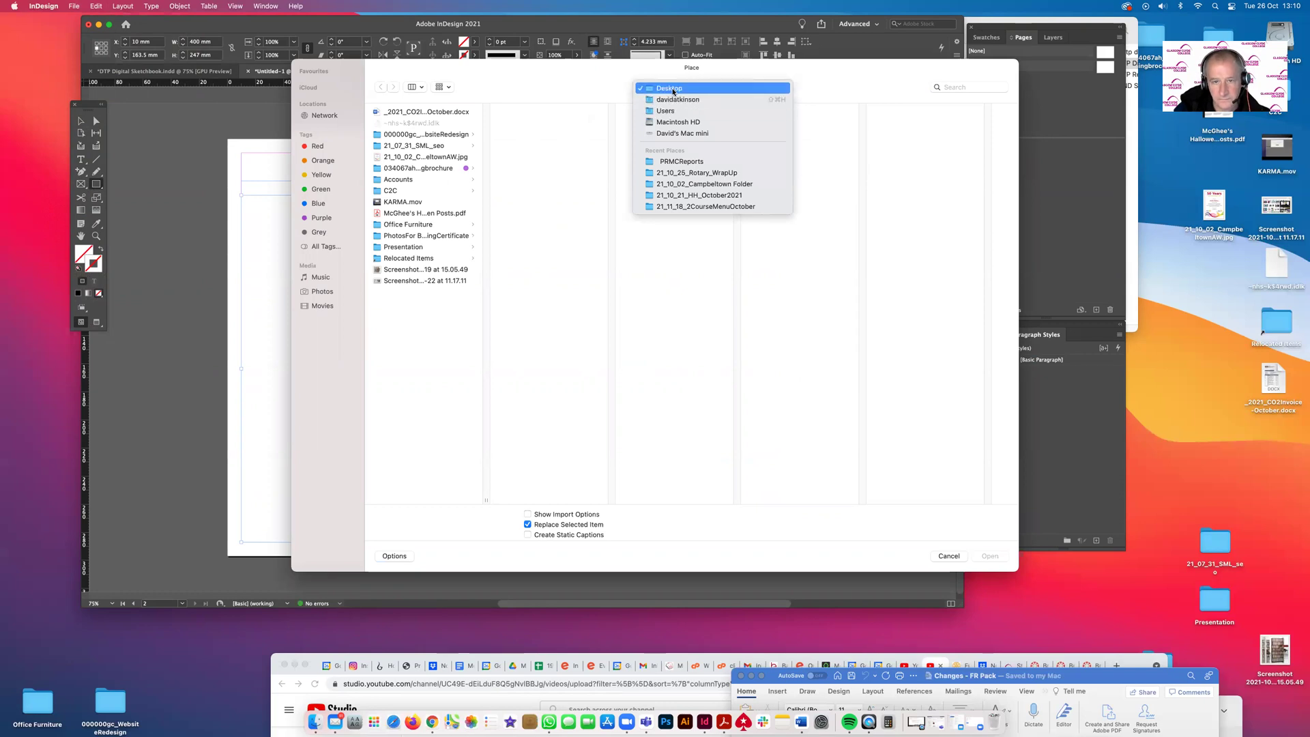
pyautogui.click(674, 100)
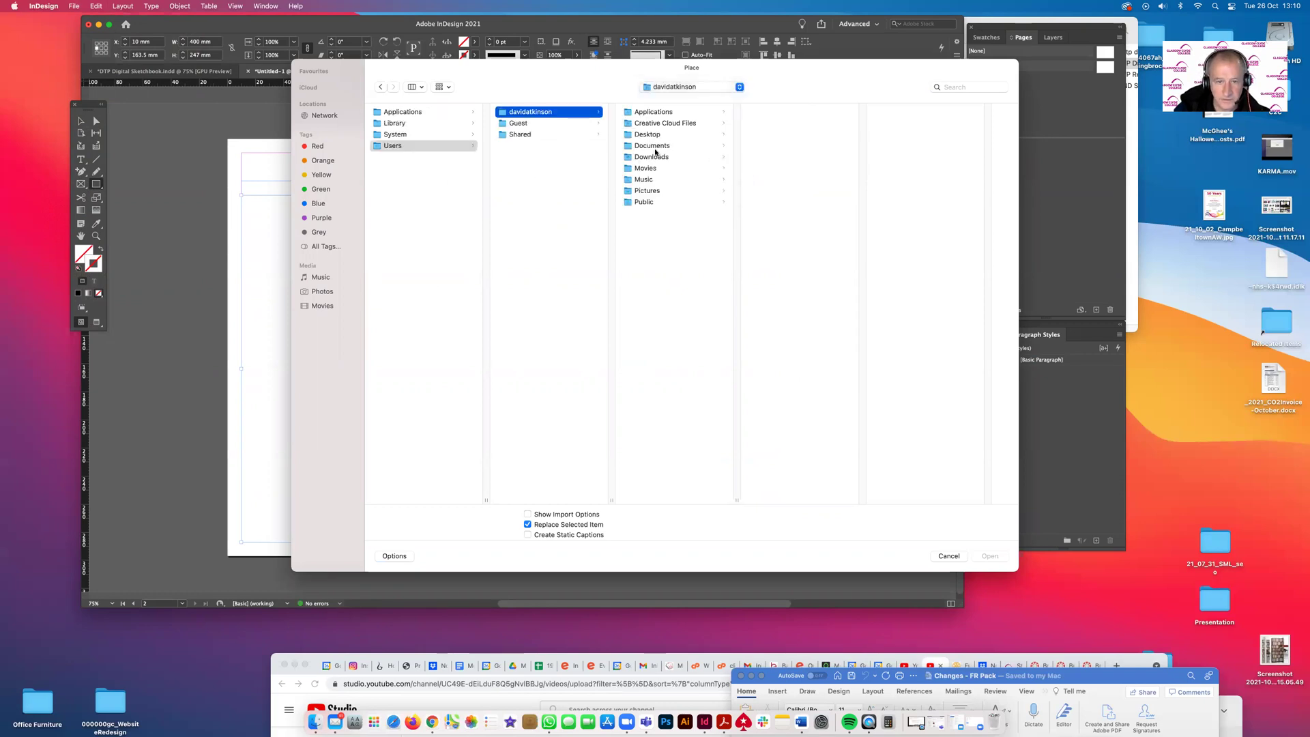
pyautogui.click(653, 146)
pyautogui.click(796, 124)
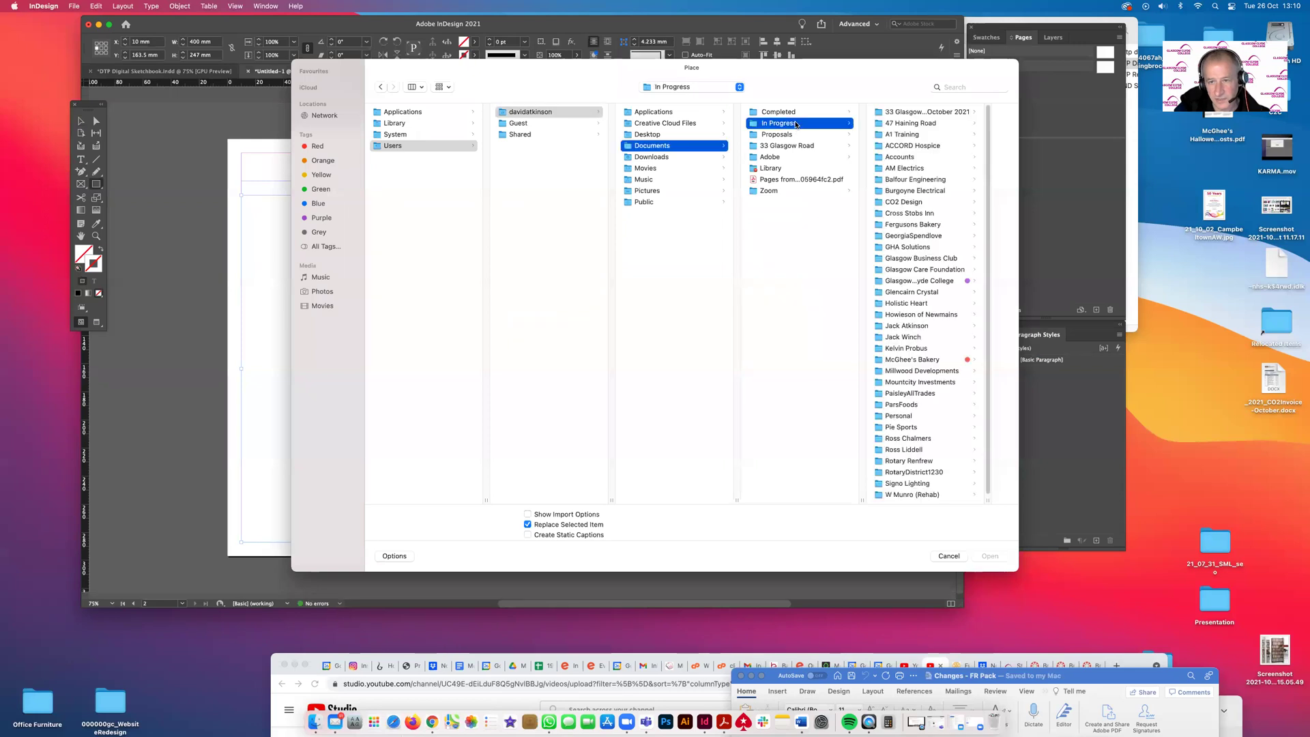
pyautogui.scroll(-1, 925, 422)
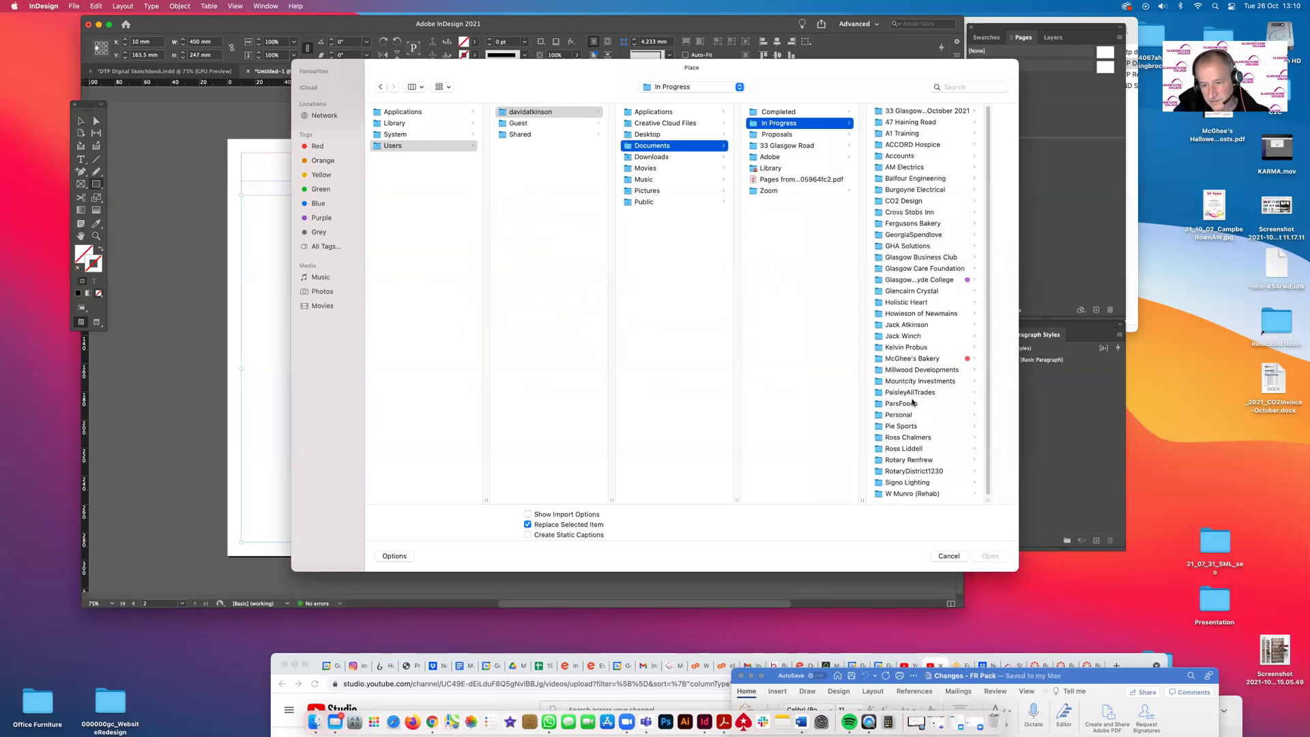
# Browse through 2122 > Block1 > 2_DTP > Week 8 > DTP Research and select the flyer-design JPEG
pyautogui.click(921, 279)
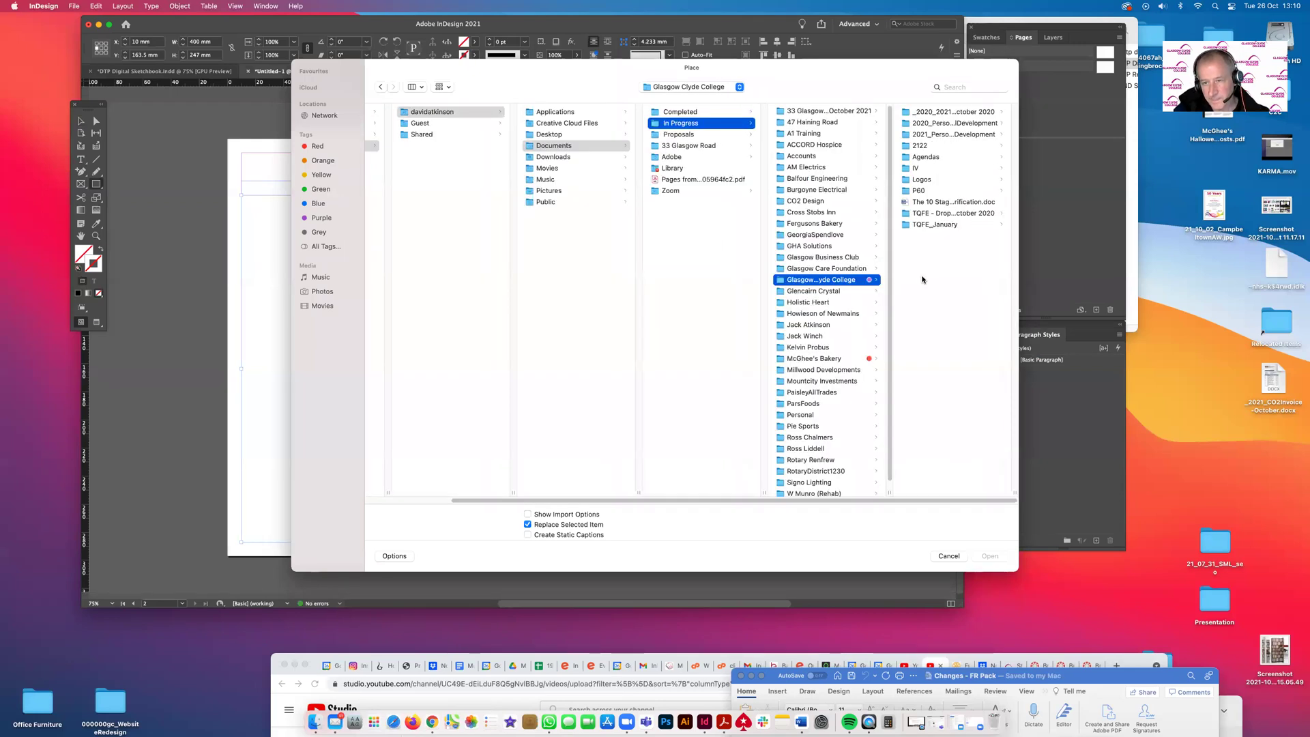
pyautogui.click(925, 146)
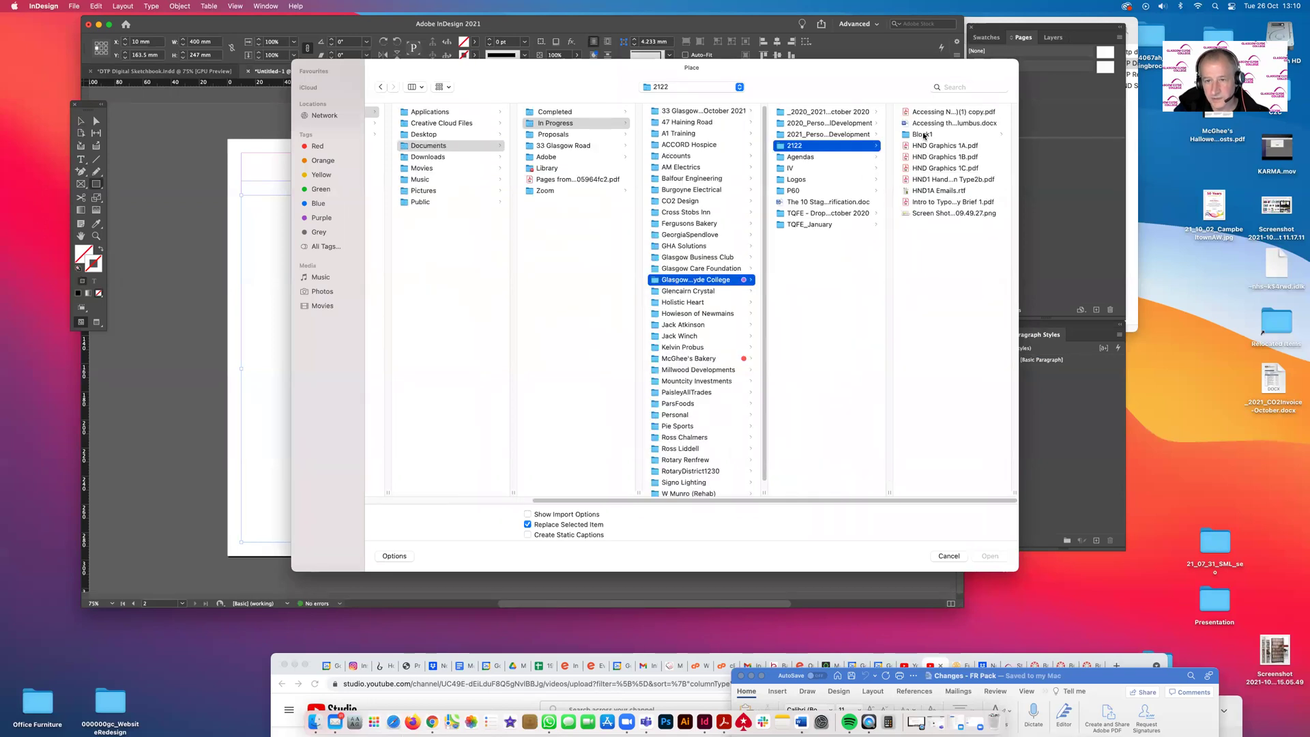
pyautogui.click(923, 135)
pyautogui.click(923, 135)
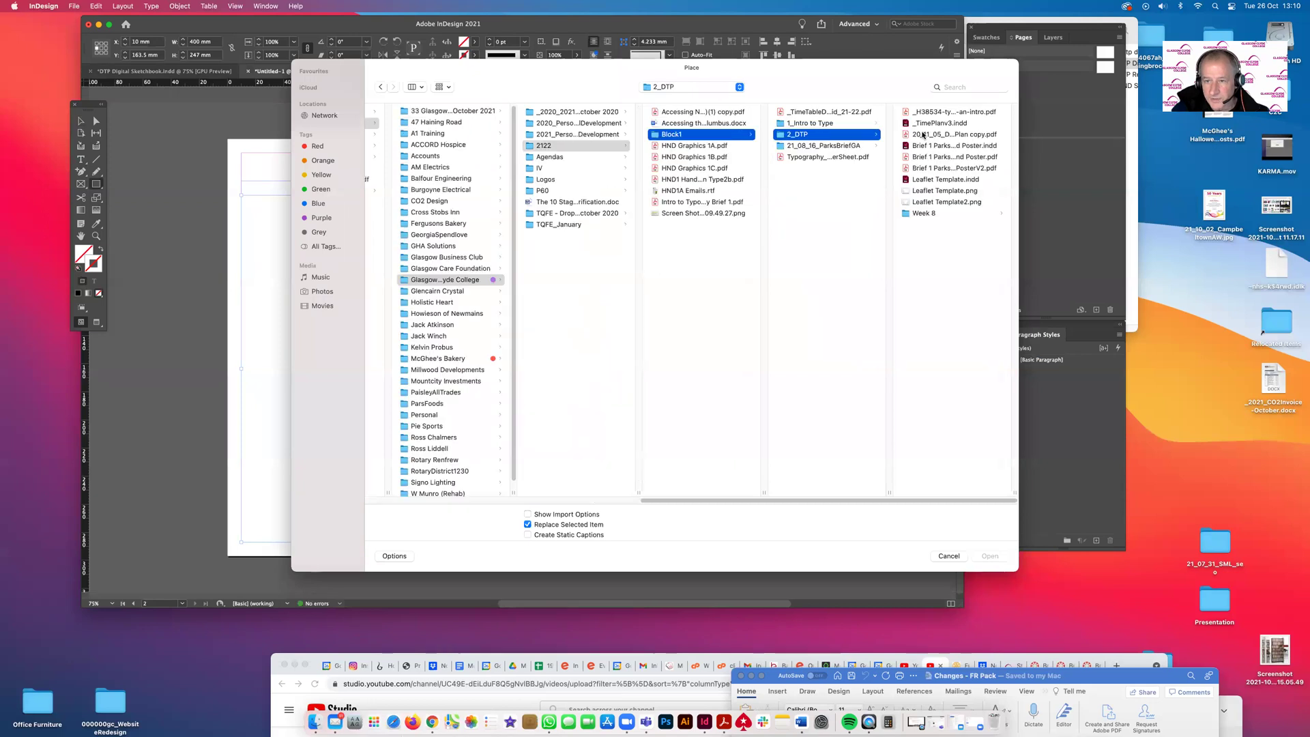
pyautogui.click(923, 213)
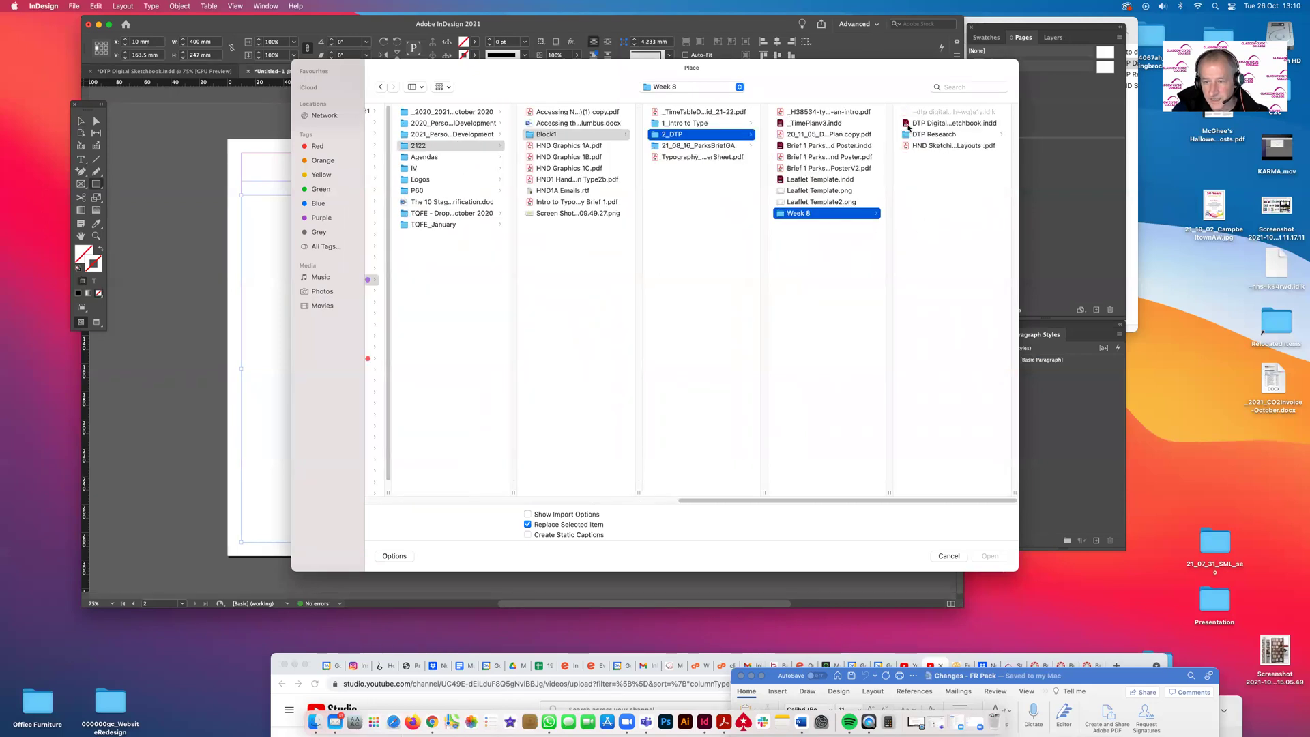
pyautogui.click(940, 135)
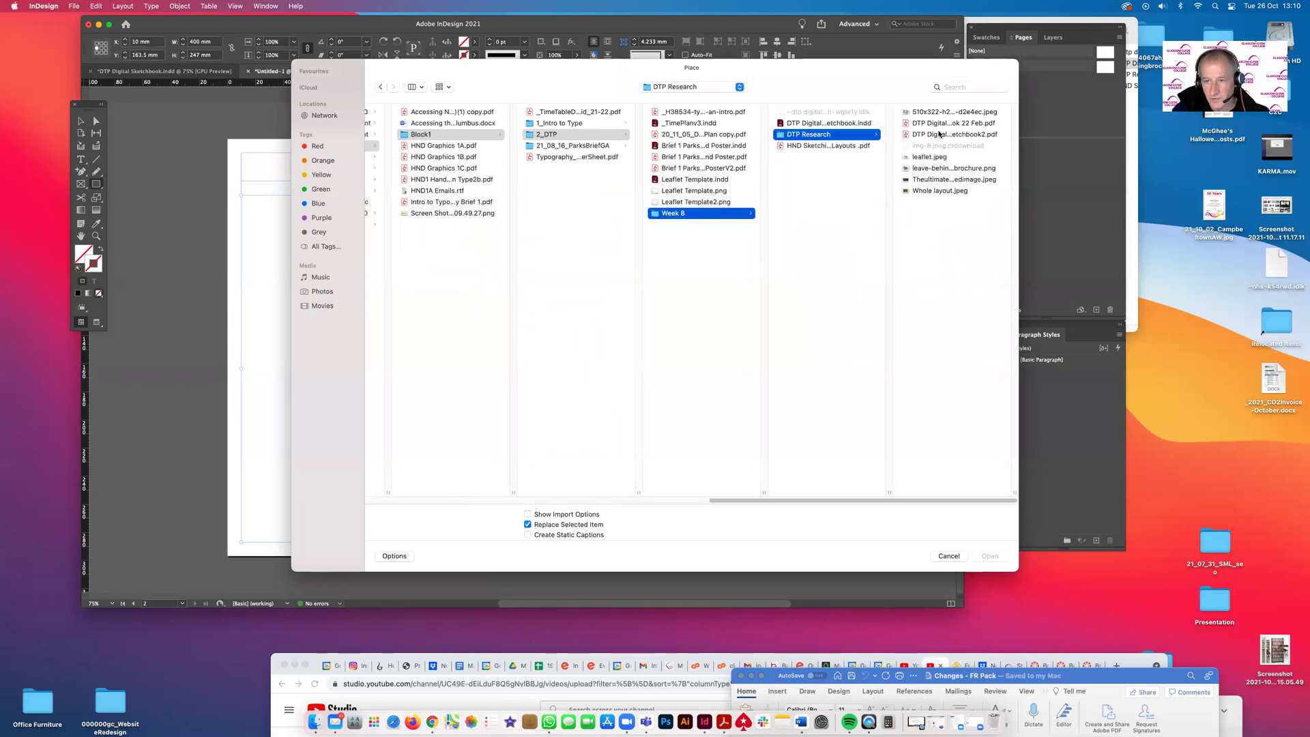
pyautogui.click(921, 180)
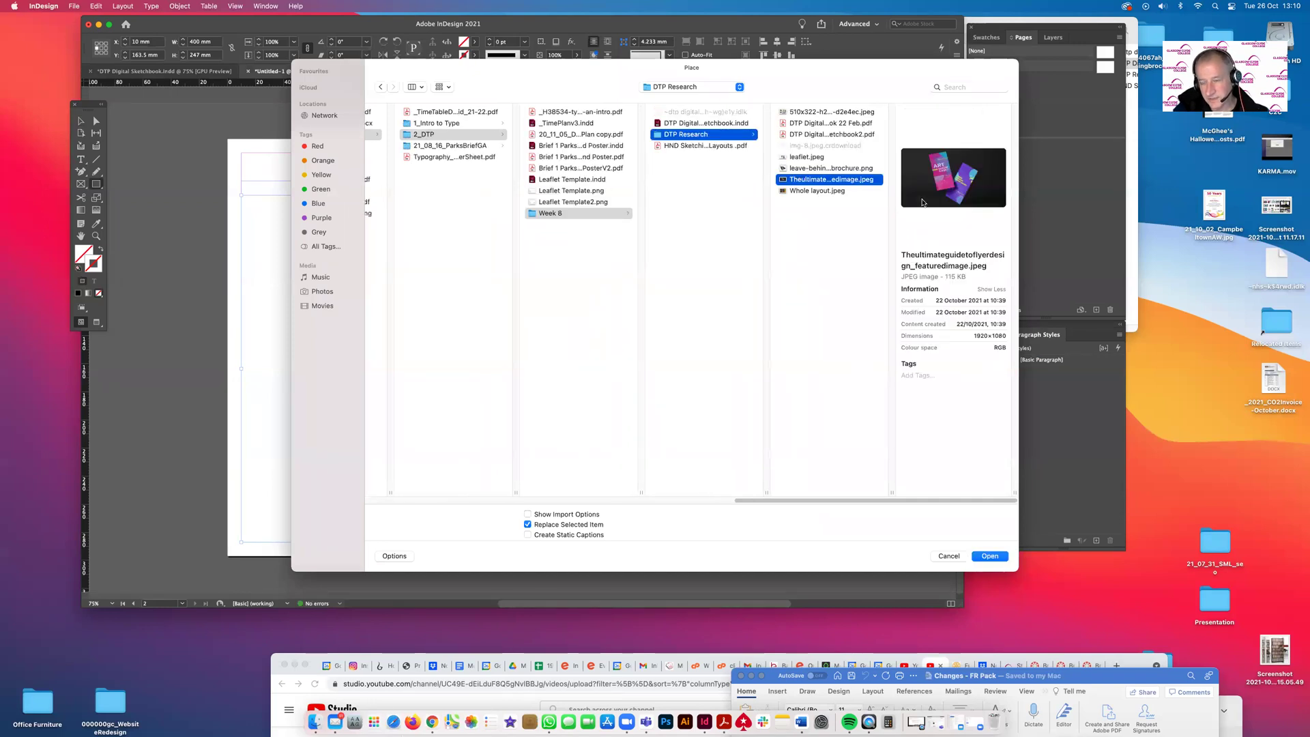
# Place the flyer mockup in page 2's frame, fit it proportionally, and duplicate page 2 as page 3
pyautogui.click(990, 557)
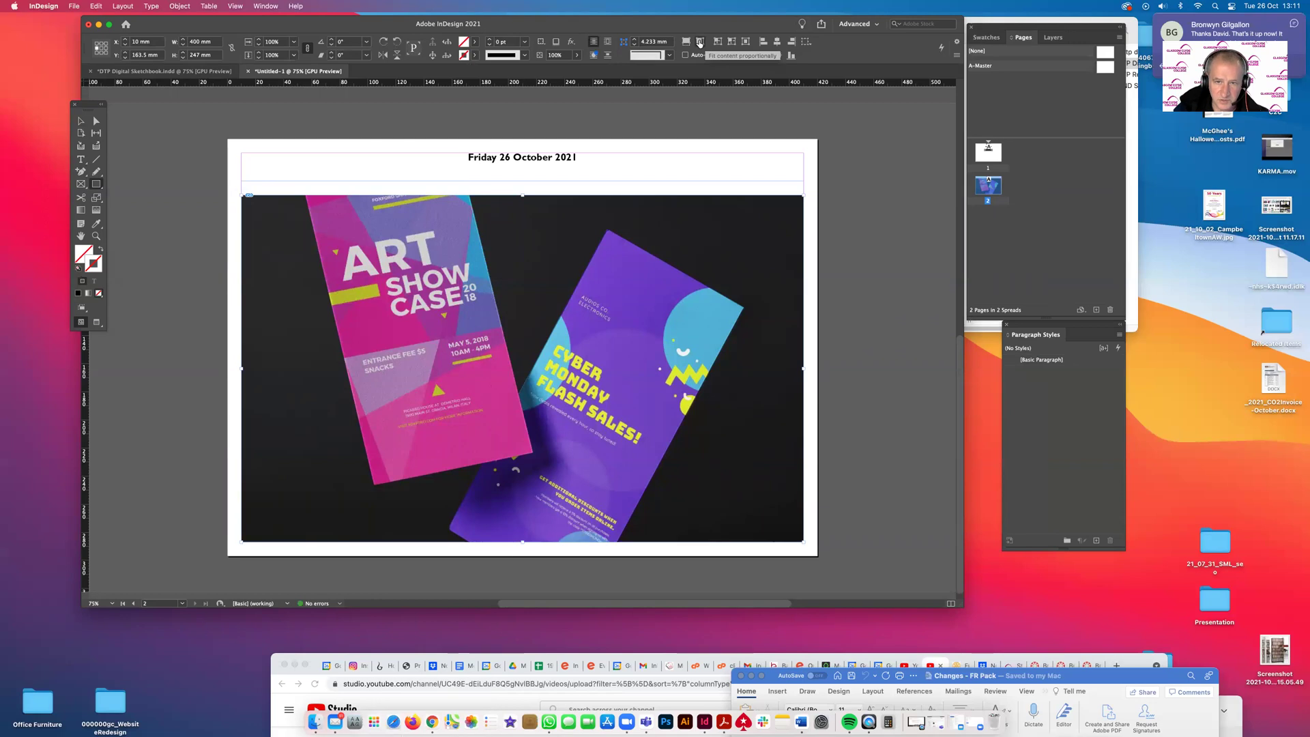
pyautogui.click(699, 44)
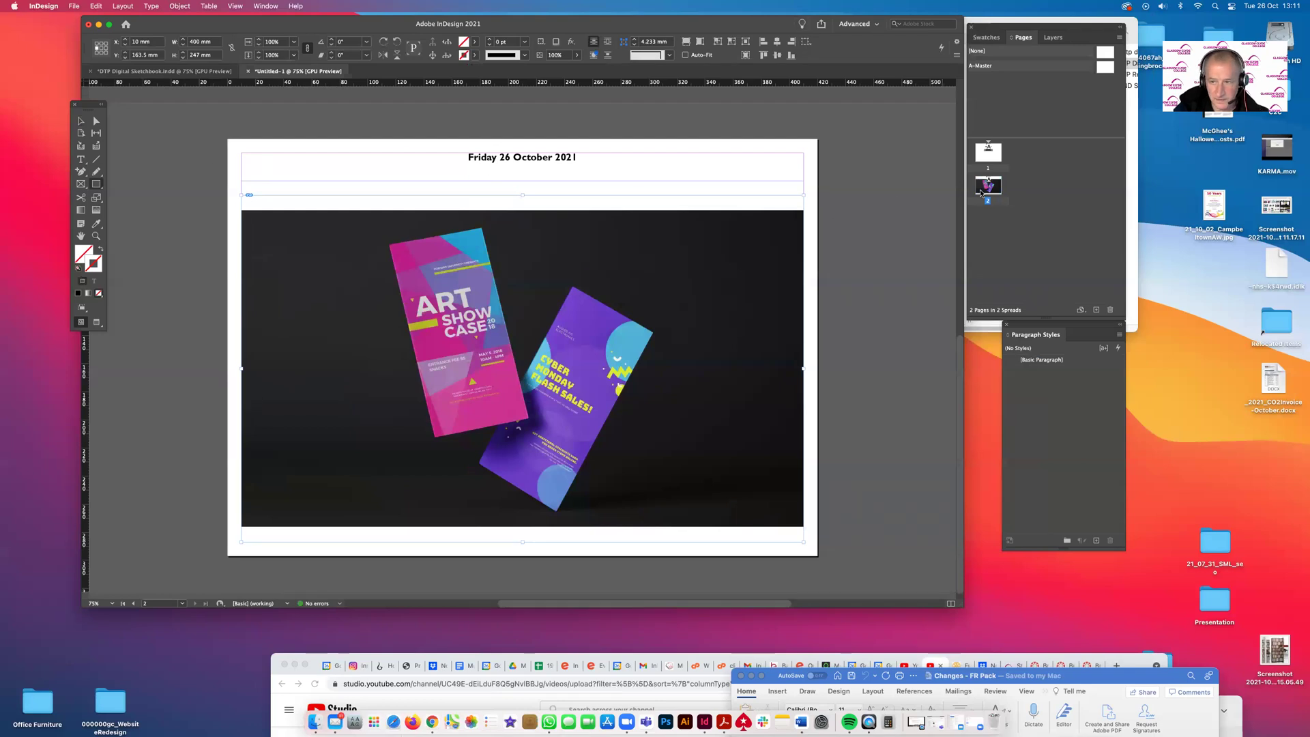
pyautogui.rightClick(980, 194)
pyautogui.click(1012, 217)
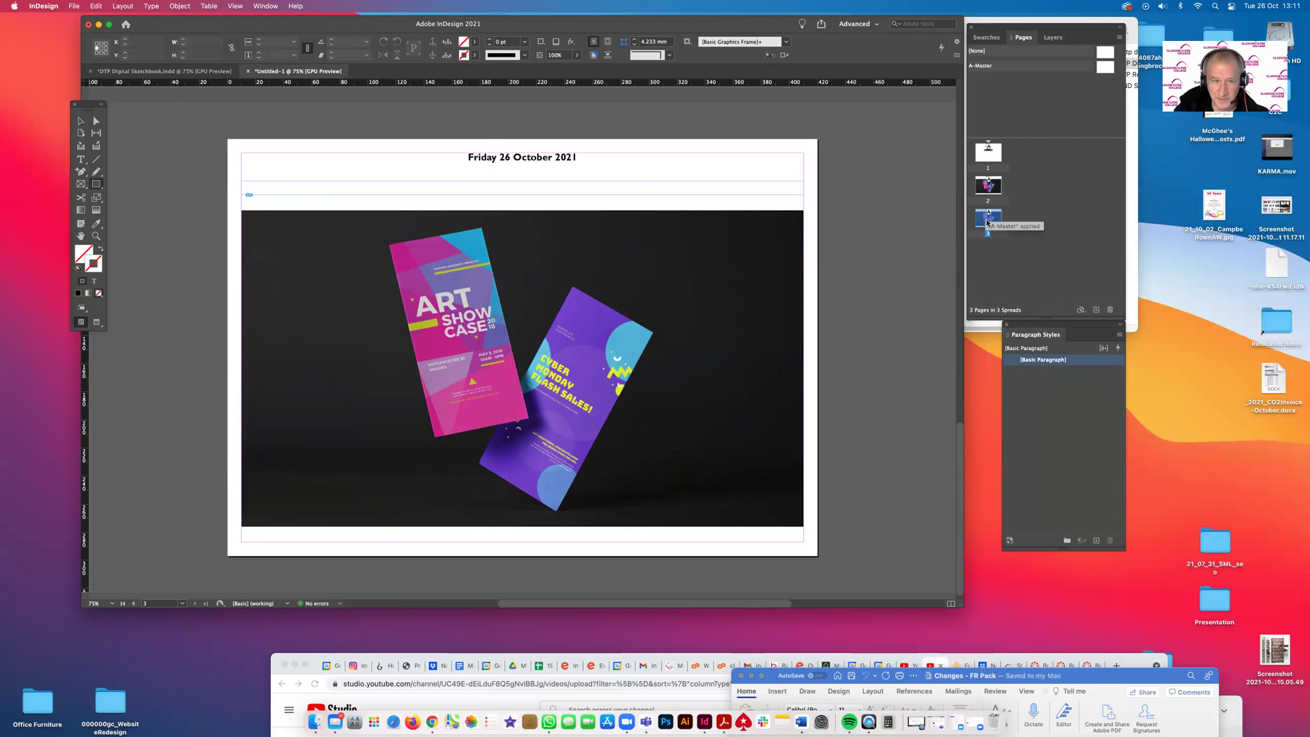
pyautogui.click(188, 72)
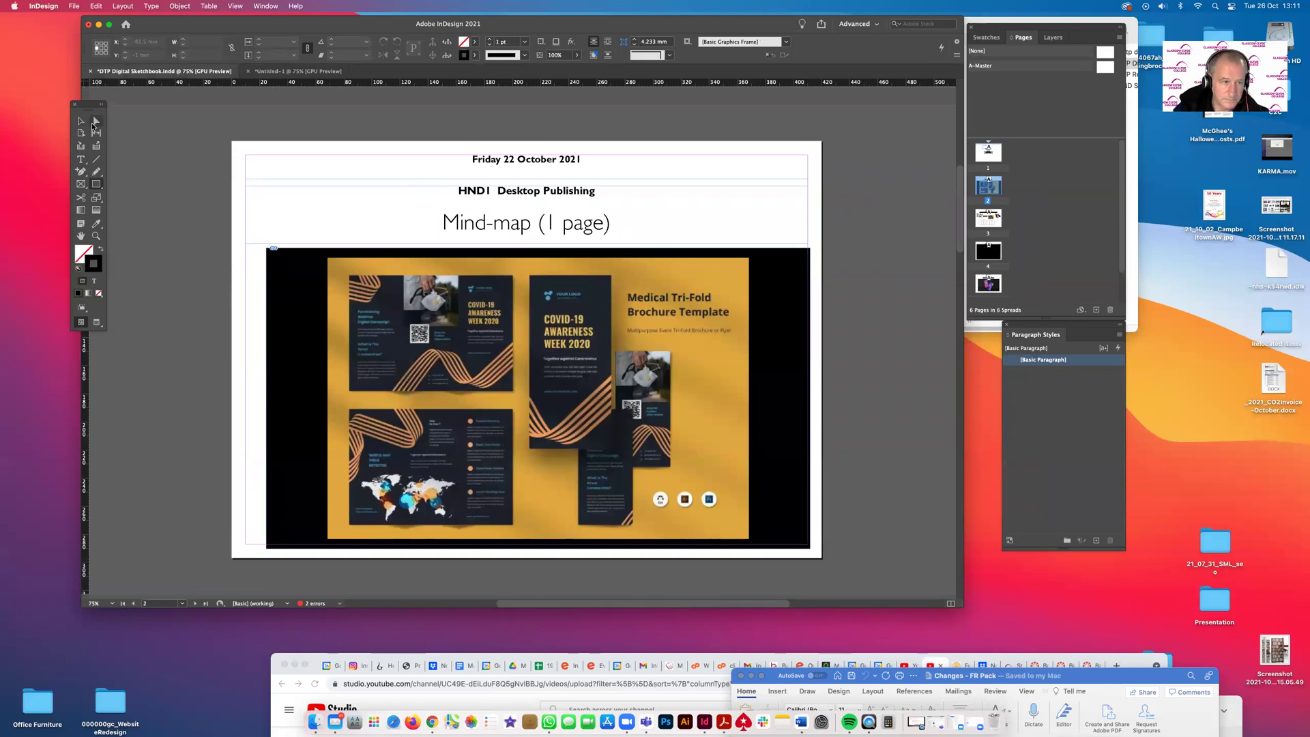
pyautogui.scroll(-1, 547, 240)
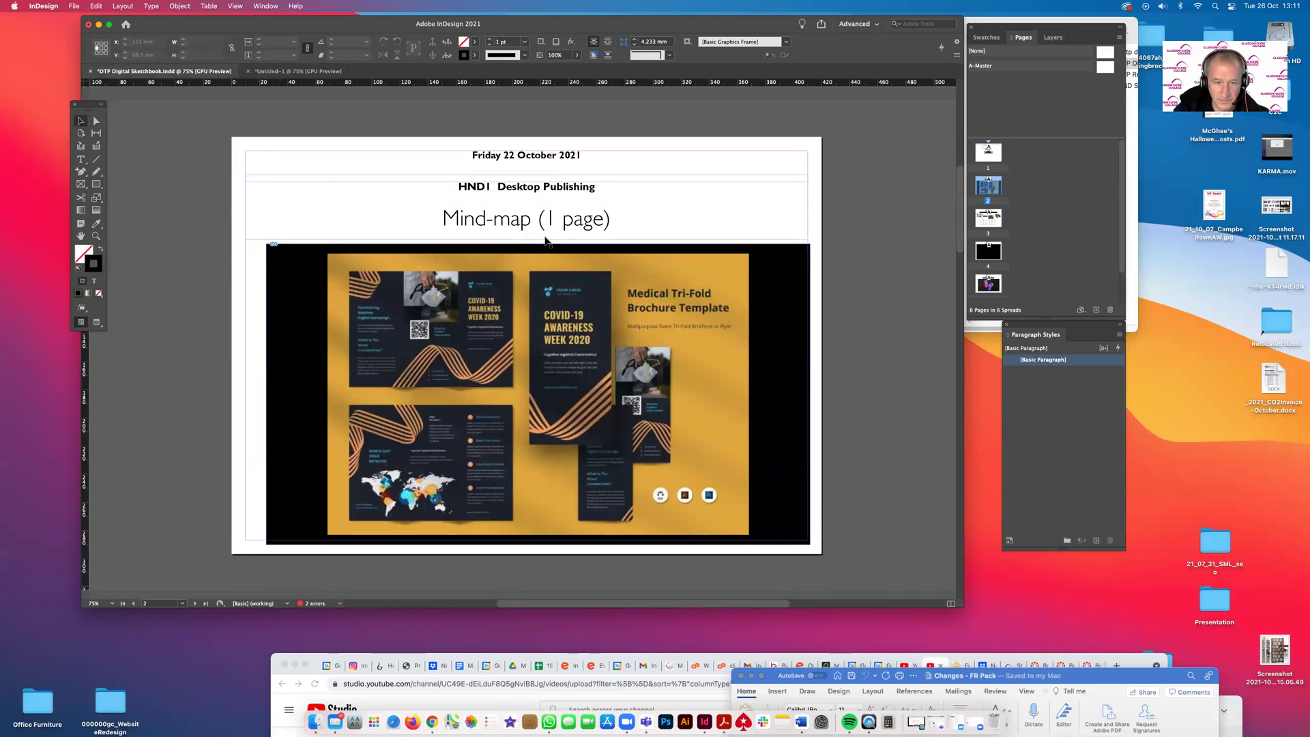
pyautogui.scroll(-1, 546, 240)
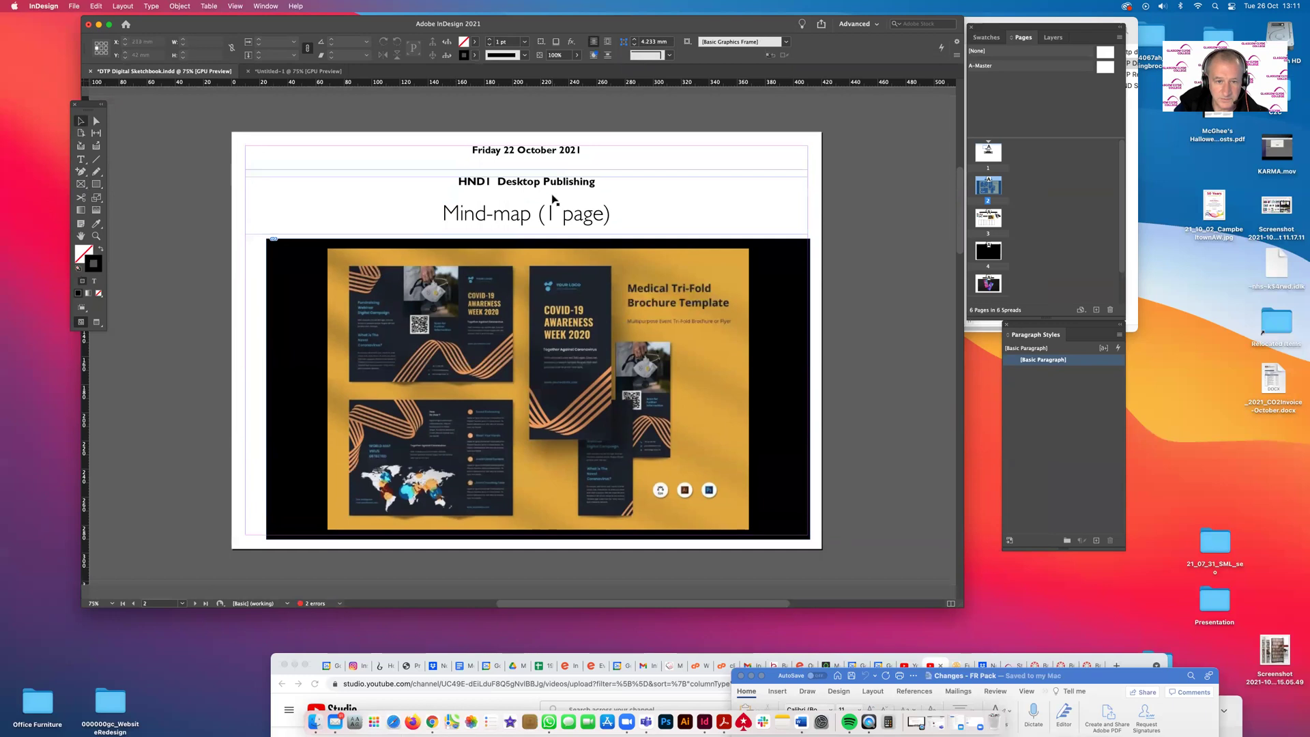
pyautogui.scroll(-10, 552, 198)
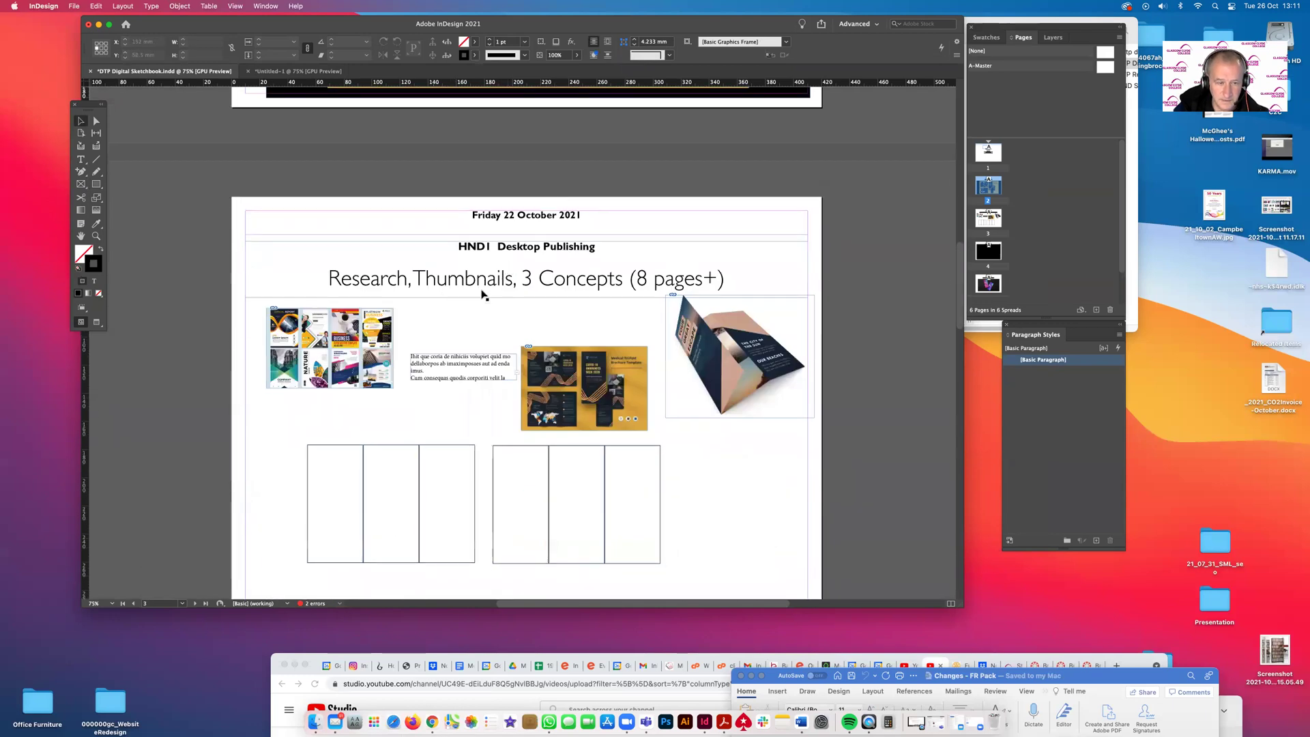
pyautogui.click(505, 280)
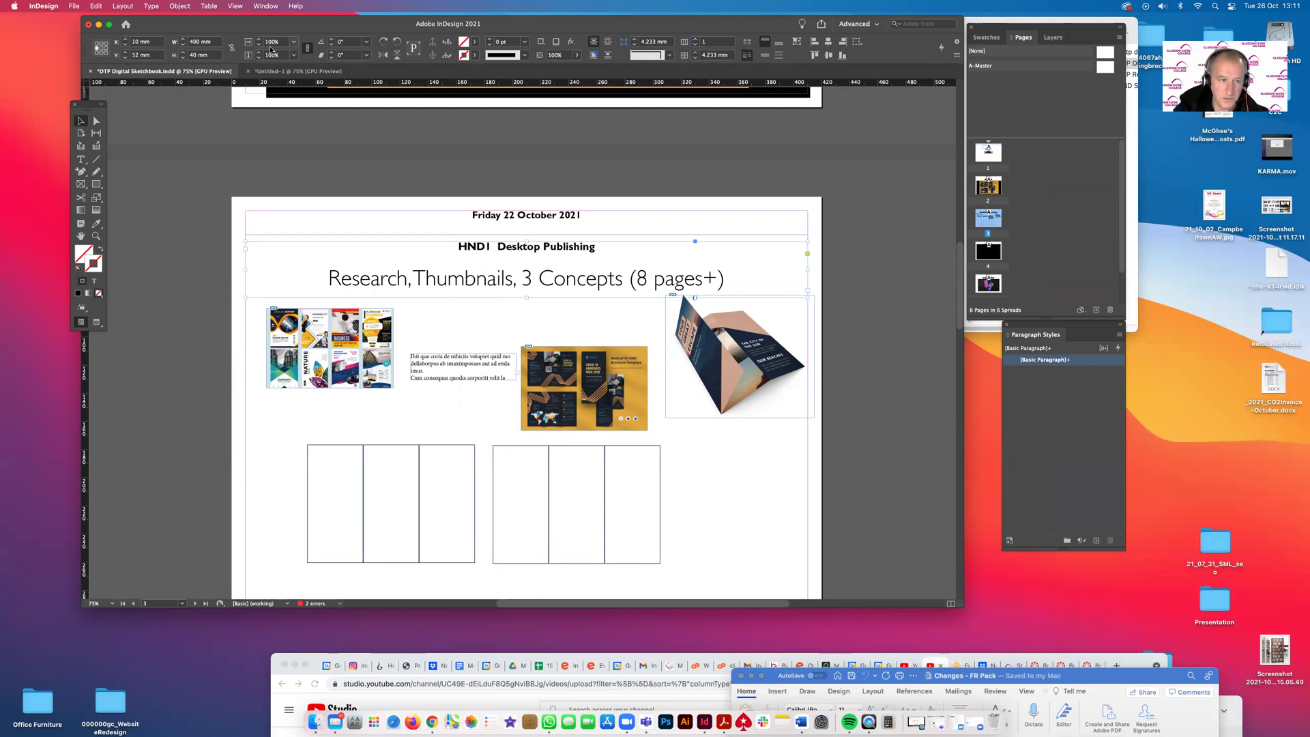
pyautogui.click(286, 70)
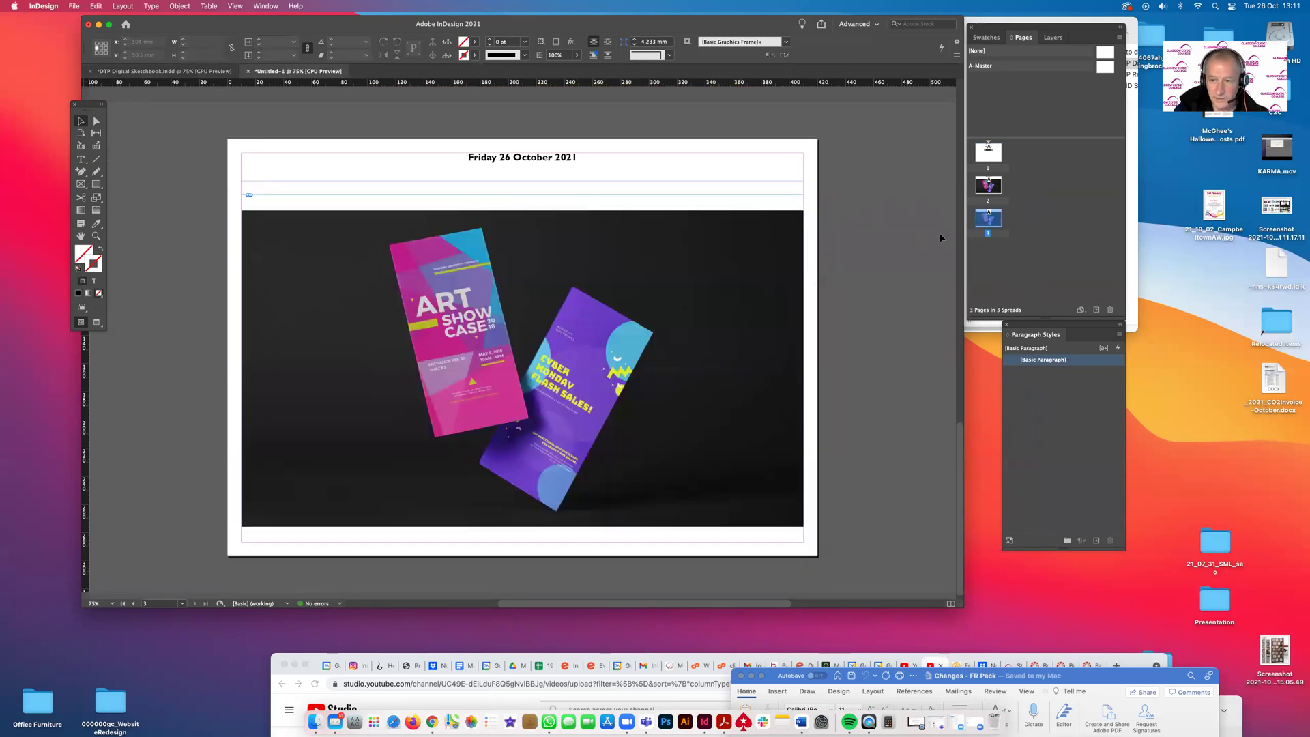
# Lower the flyer frame's top edge, add a text frame above it, and select the sketchbook's HND1 and Research headings
pyautogui.click(737, 260)
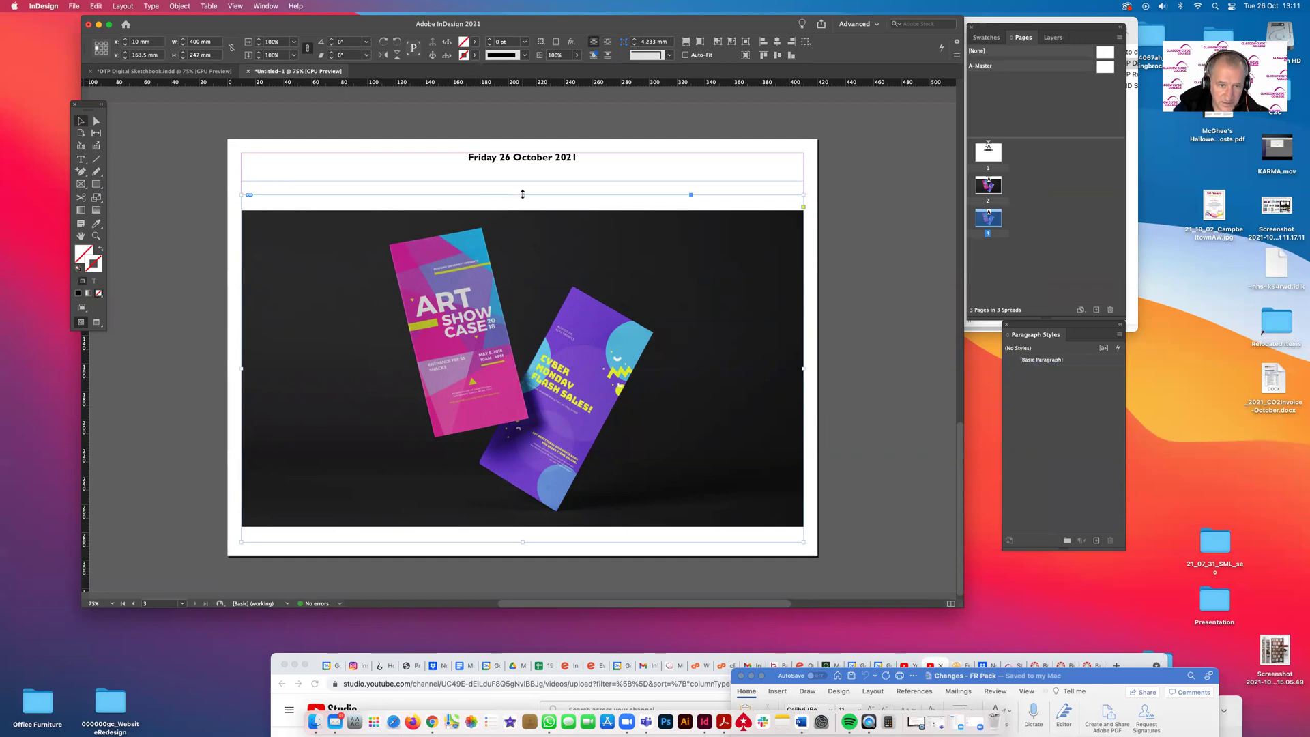
pyautogui.moveTo(523, 194); pyautogui.dragTo(522, 289)
pyautogui.click(504, 228)
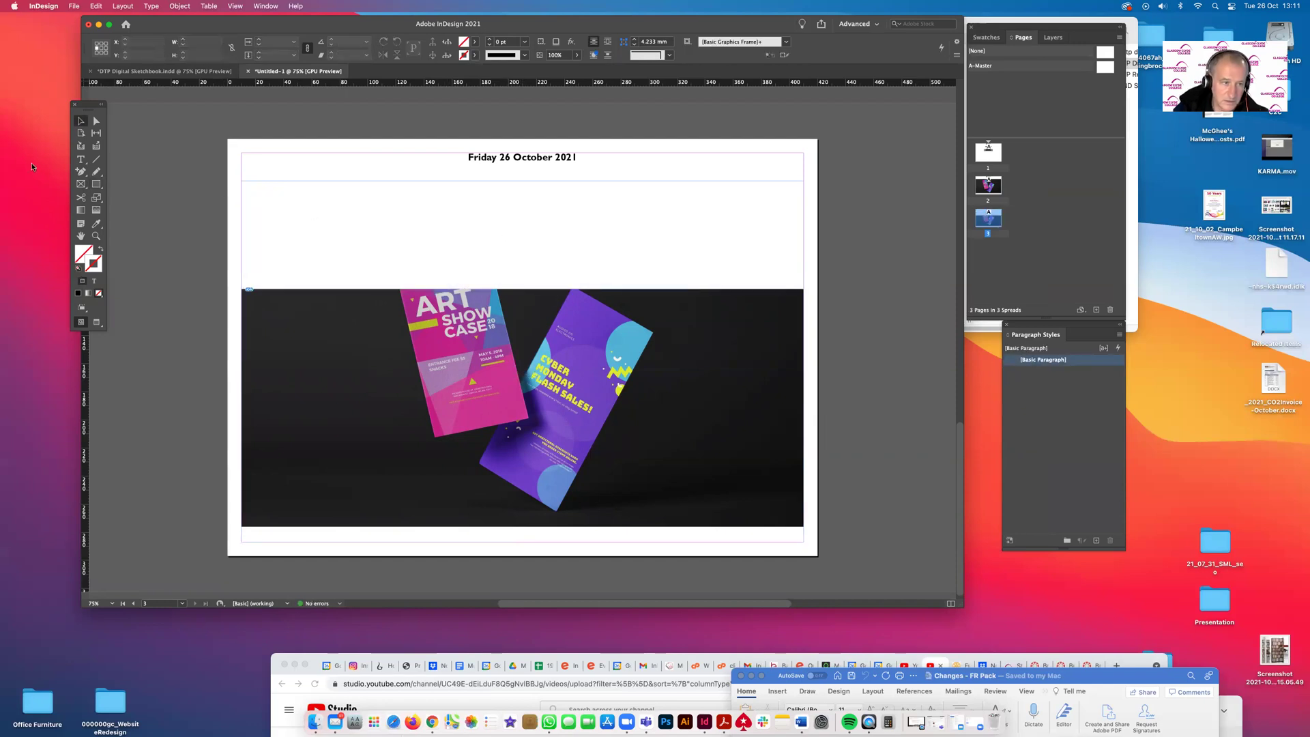
pyautogui.click(81, 159)
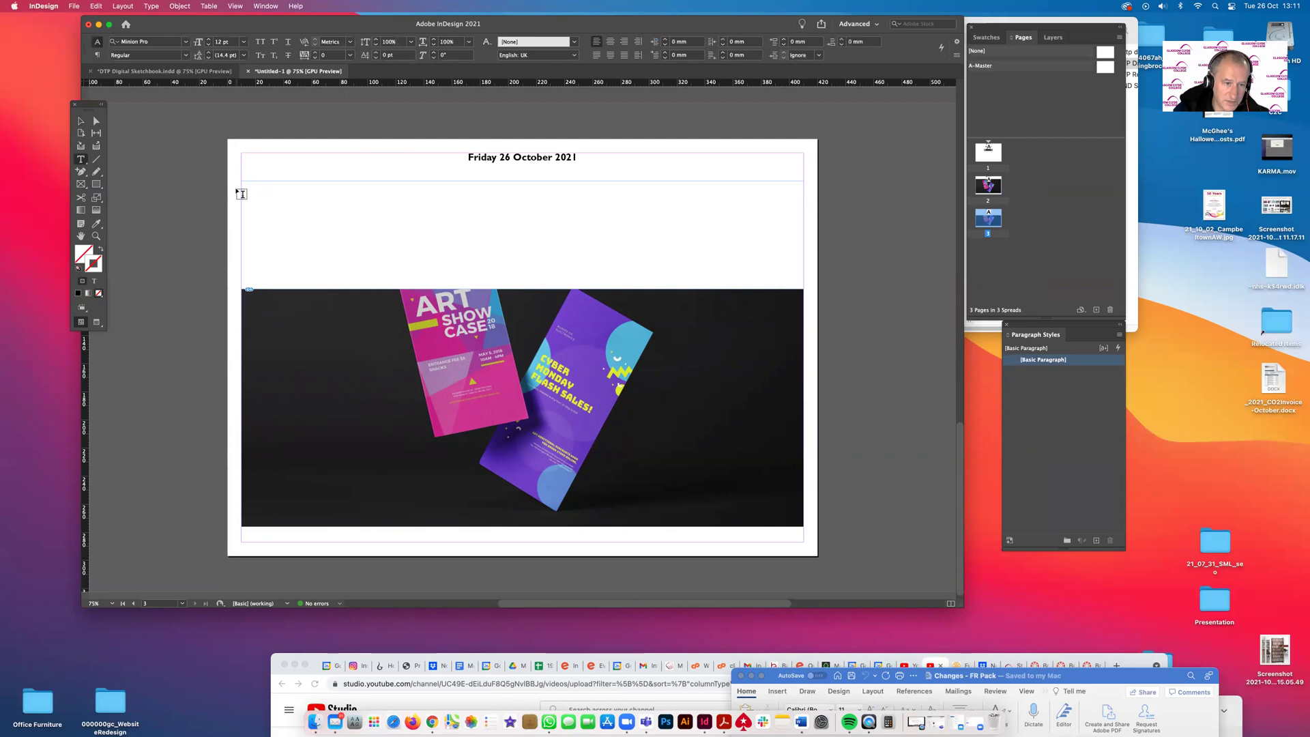
pyautogui.moveTo(241, 190); pyautogui.dragTo(821, 273)
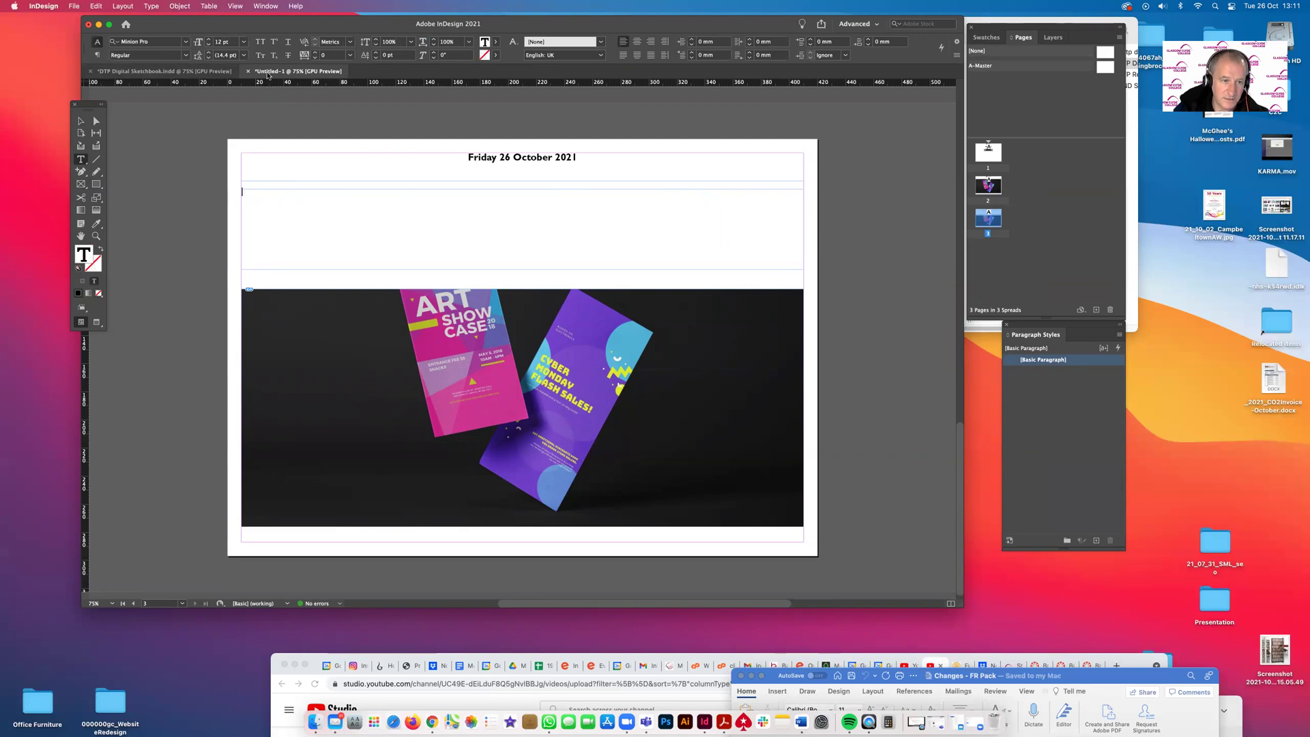
pyautogui.click(164, 71)
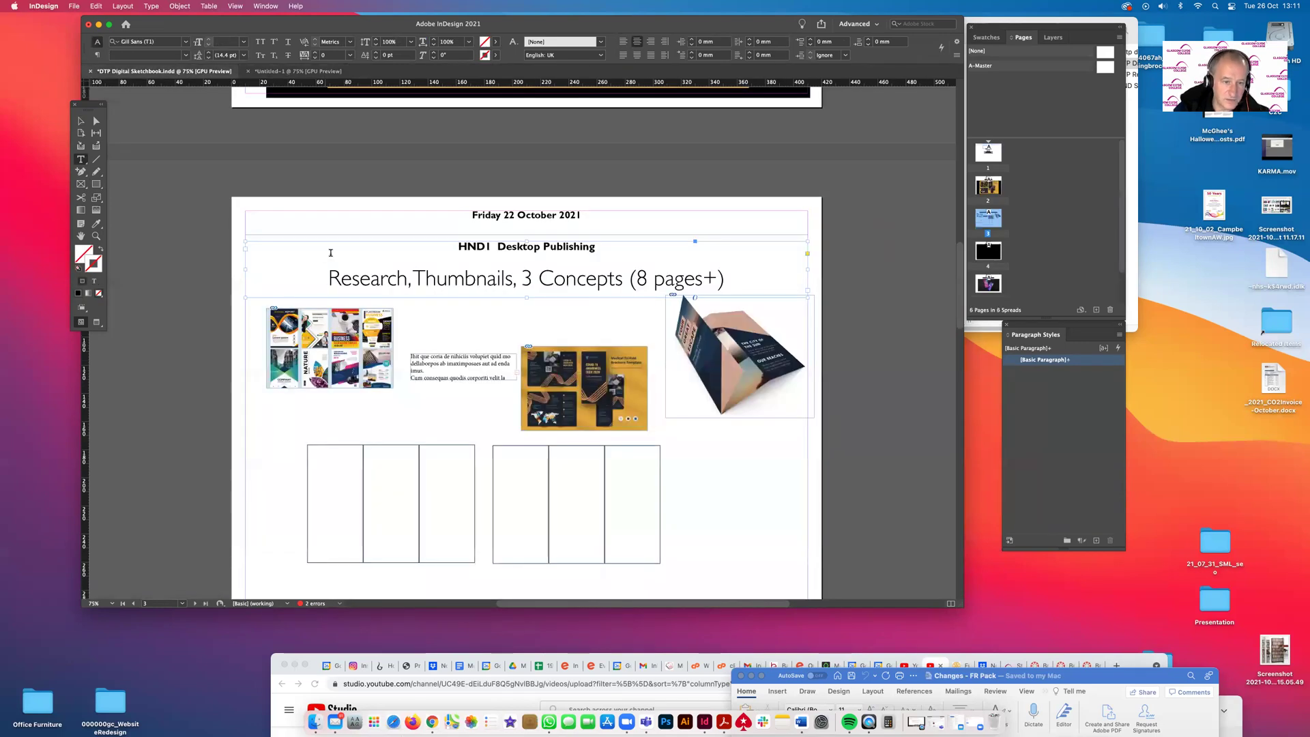
pyautogui.moveTo(450, 250); pyautogui.dragTo(736, 291)
pyautogui.press('cmd+c')
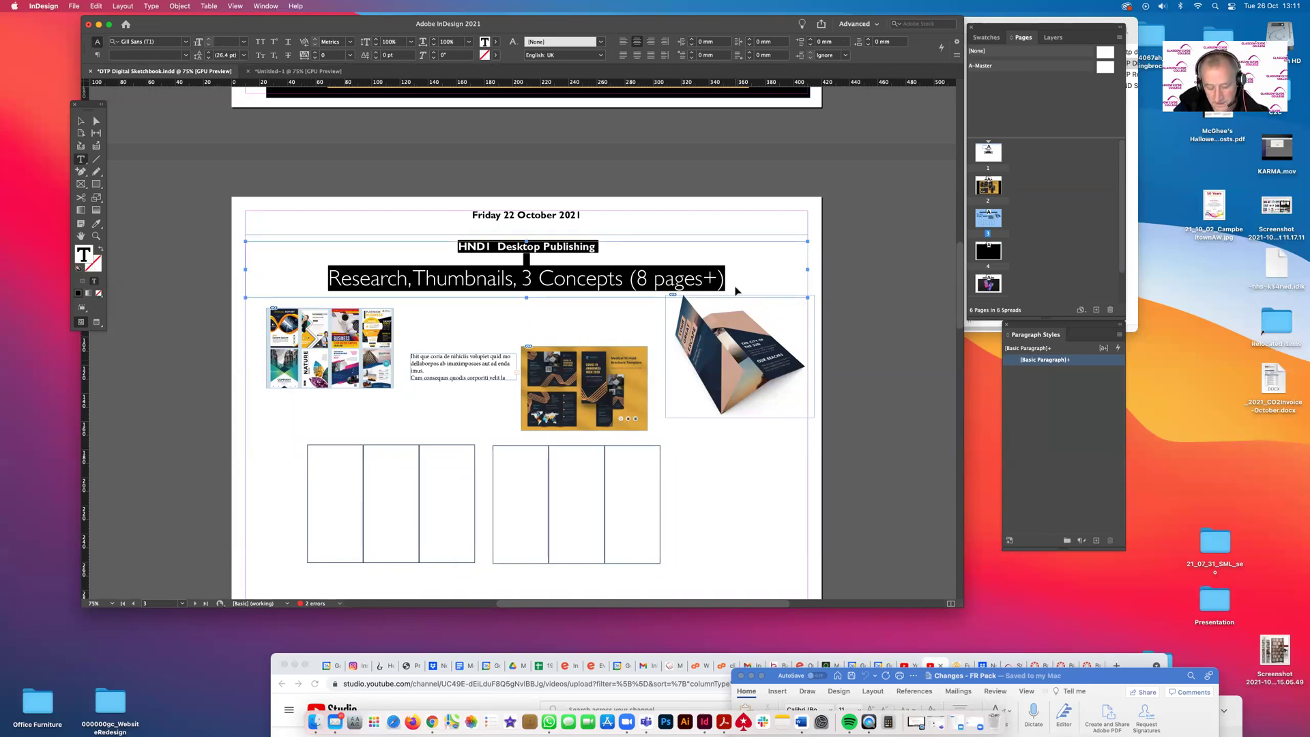
# Paste the HND1 Desktop Publishing / Research, Thumbnails heading into Untitled-1's empty header frame
pyautogui.click(287, 71)
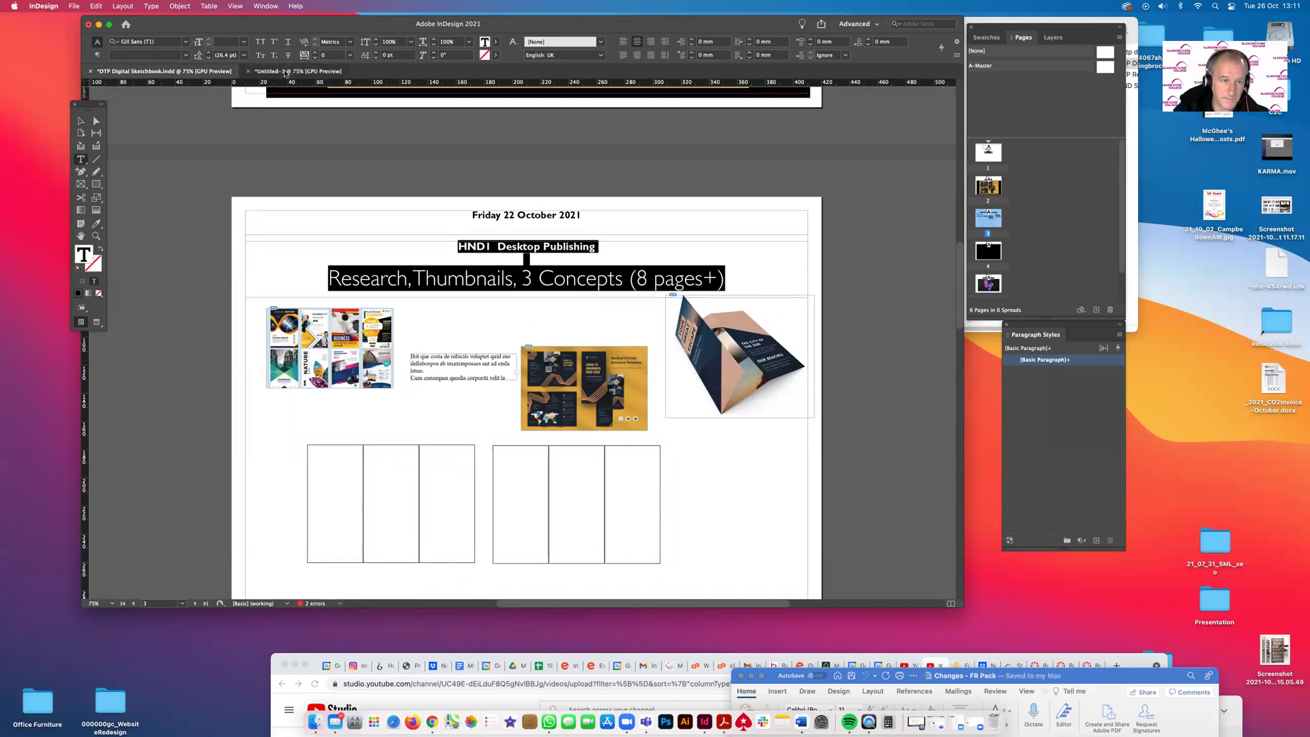
pyautogui.click(429, 203)
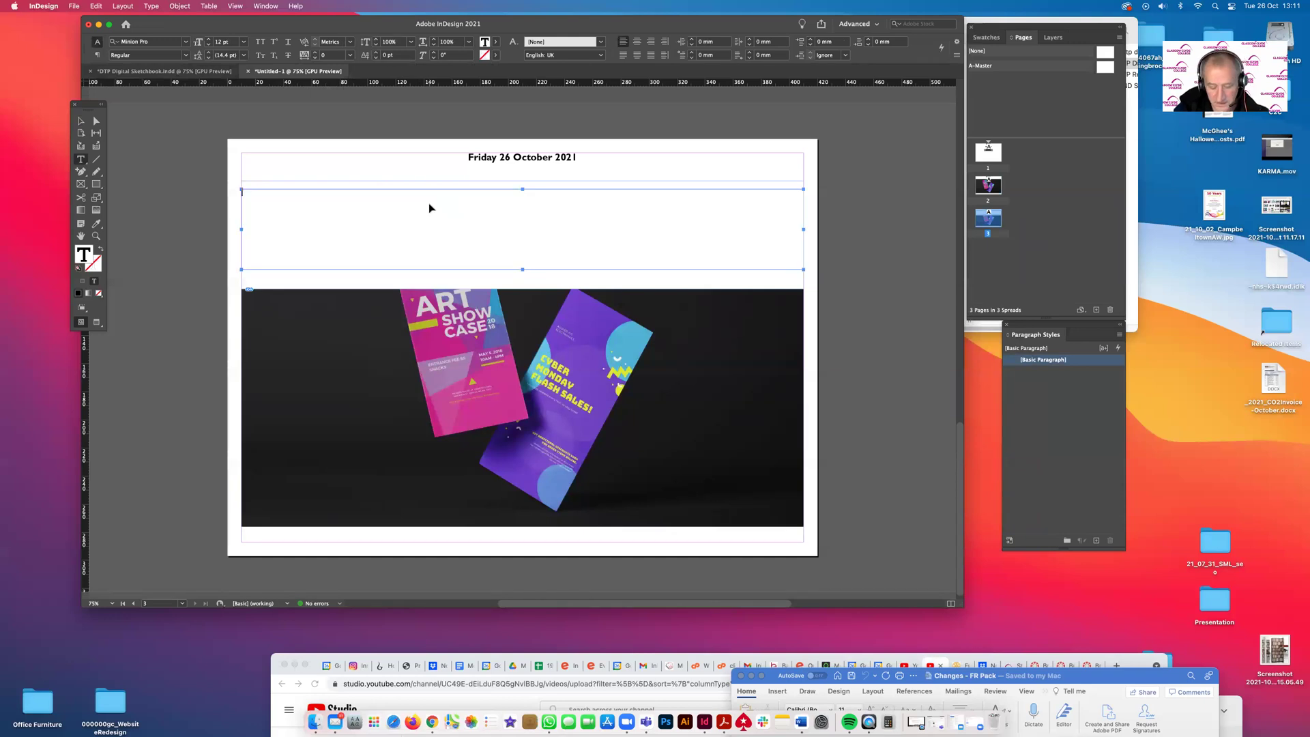
pyautogui.press('cmd+v')
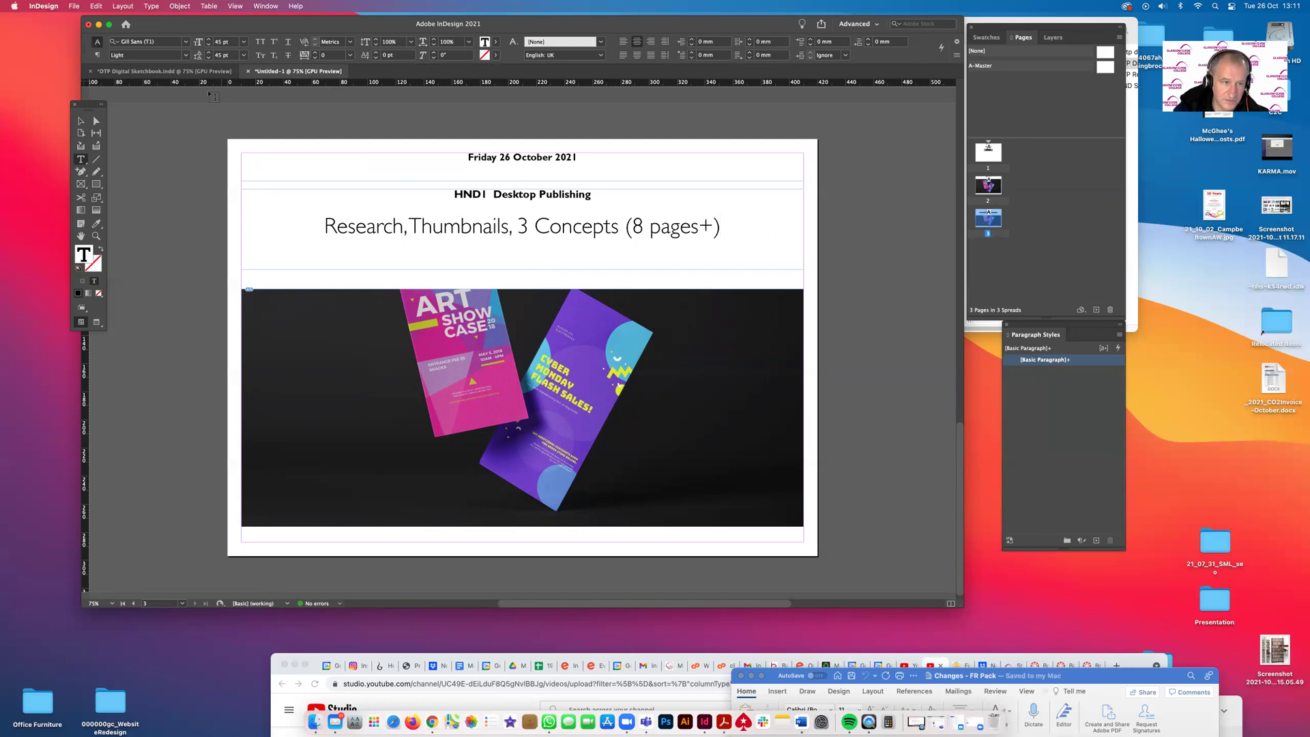
pyautogui.click(201, 72)
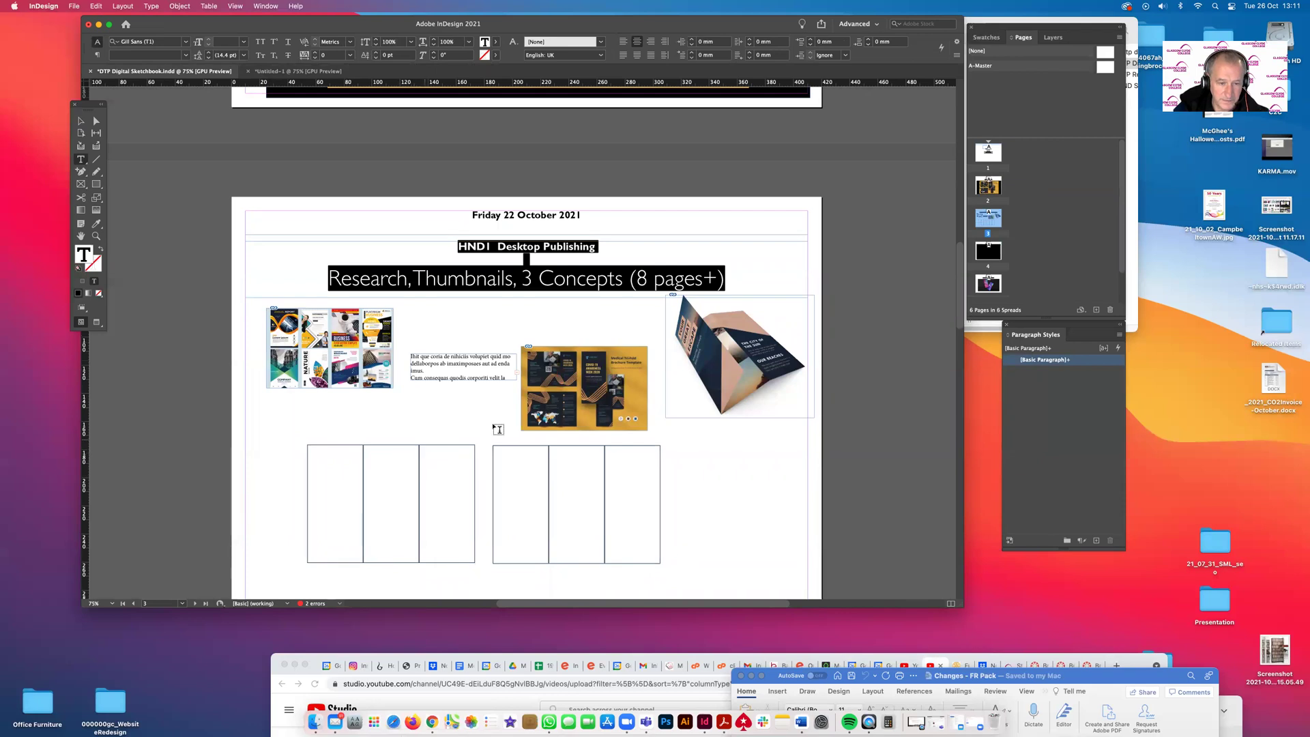
# Copy the first empty three-panel thumbnail frame from the sketchbook, then return to Untitled-1
pyautogui.scroll(-1, 574, 403)
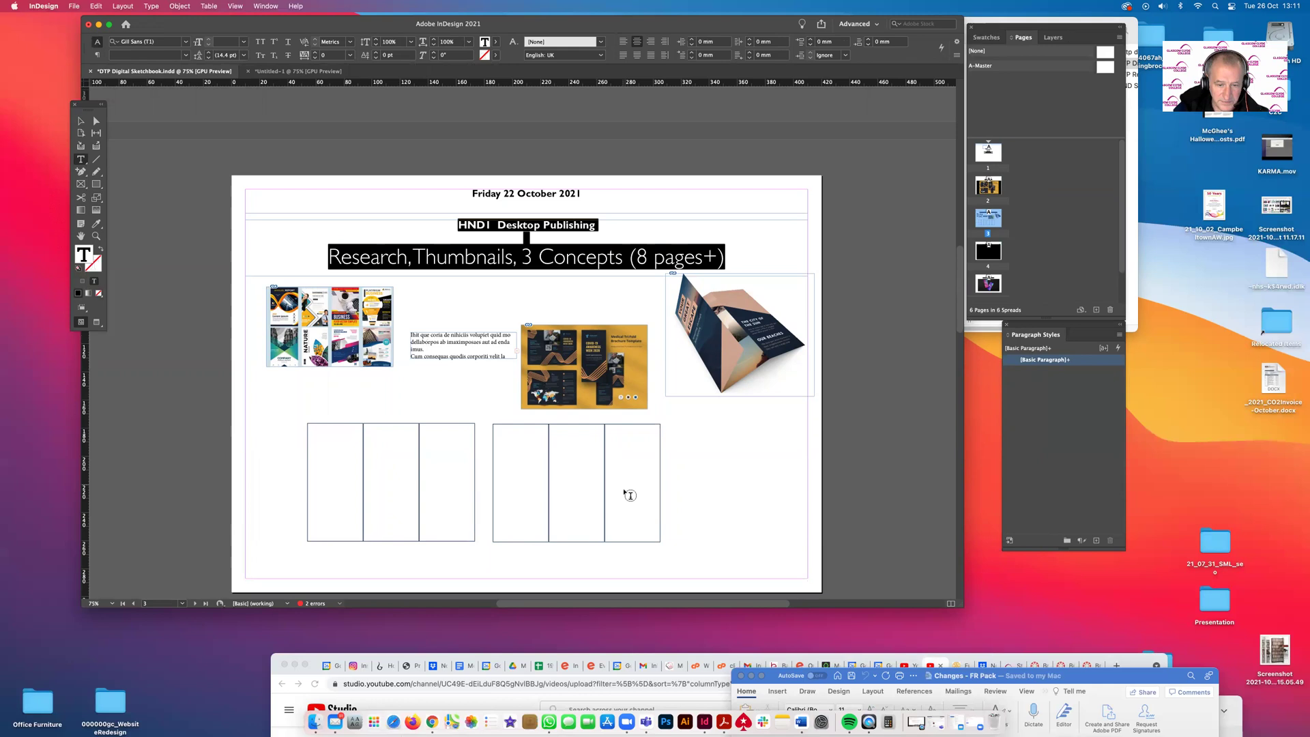
pyautogui.click(80, 120)
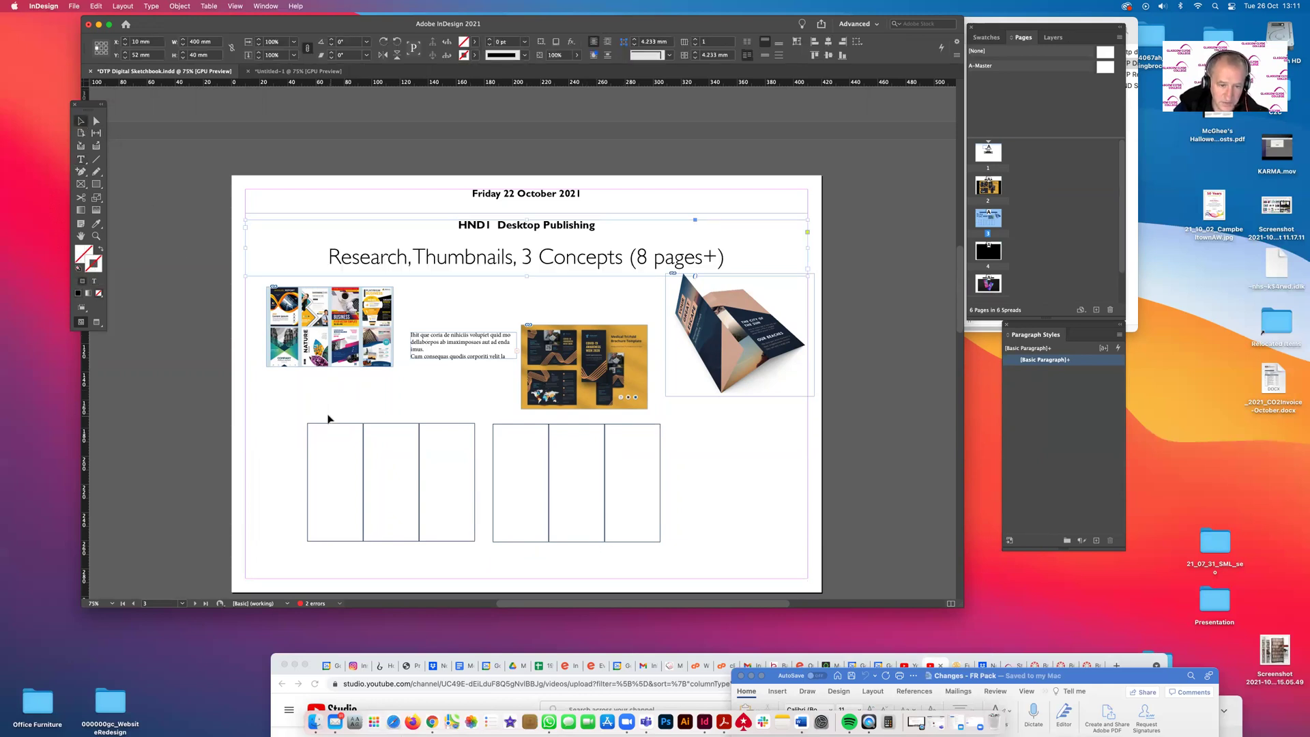
pyautogui.scroll(-5, 330, 397)
pyautogui.click(522, 497)
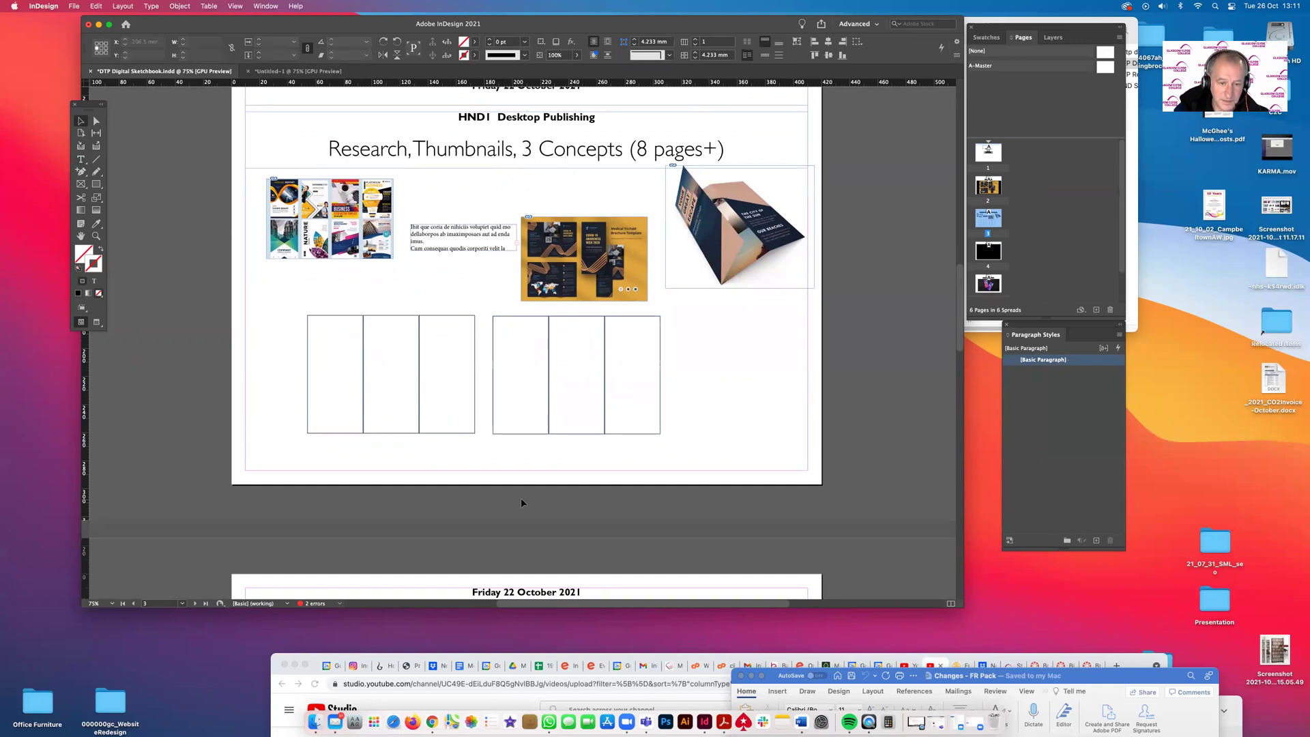
pyautogui.scroll(3, 523, 492)
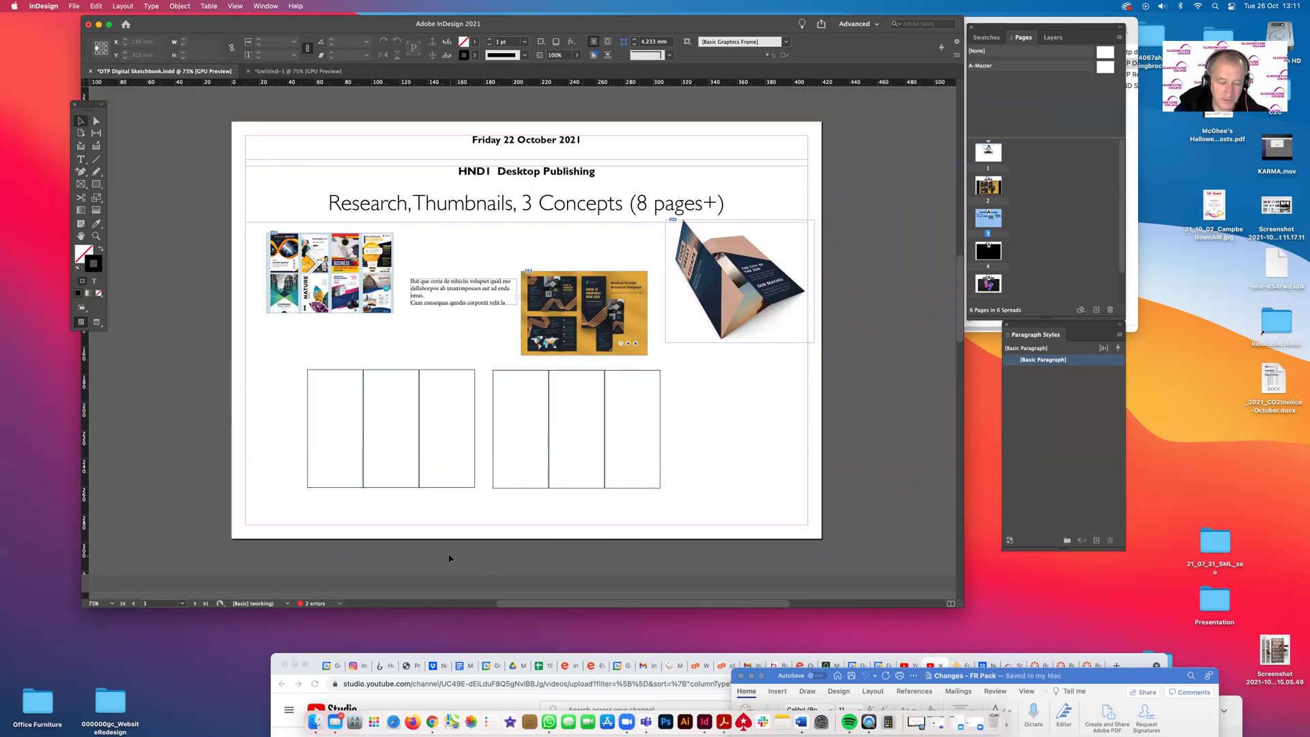
pyautogui.click(361, 457)
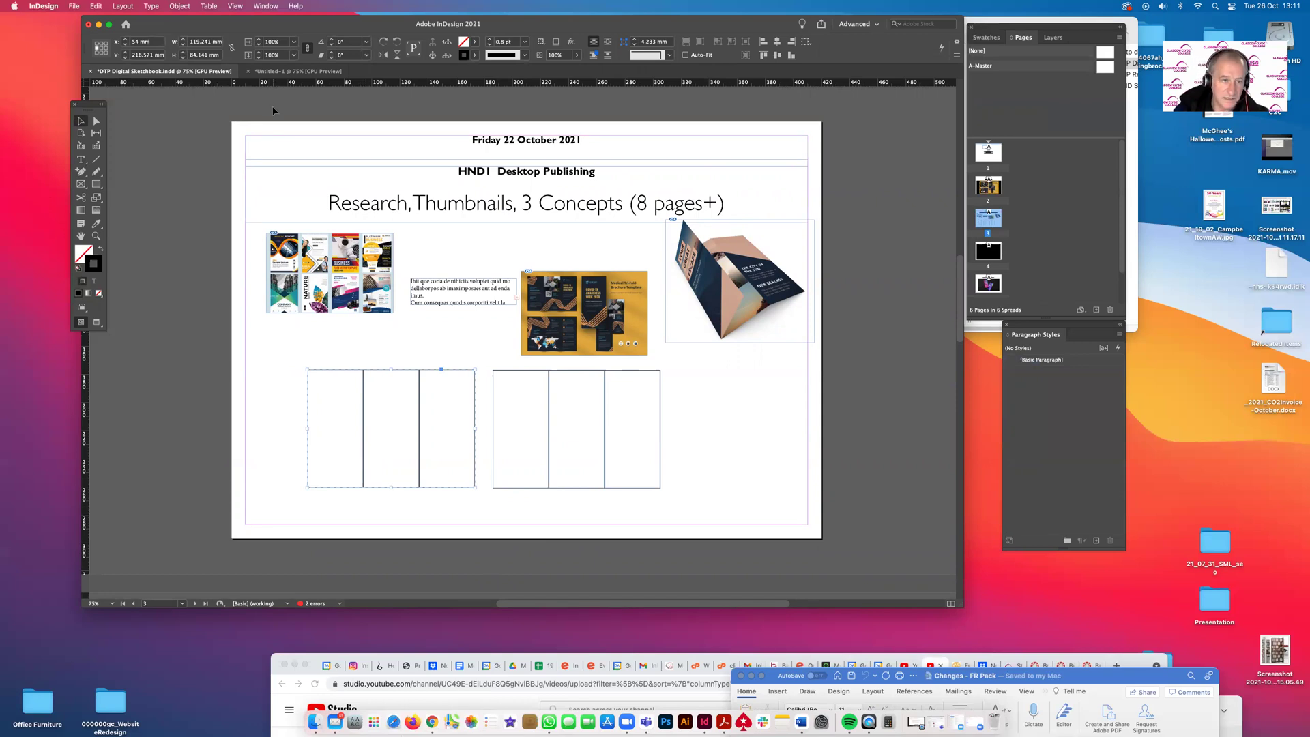
pyautogui.click(276, 68)
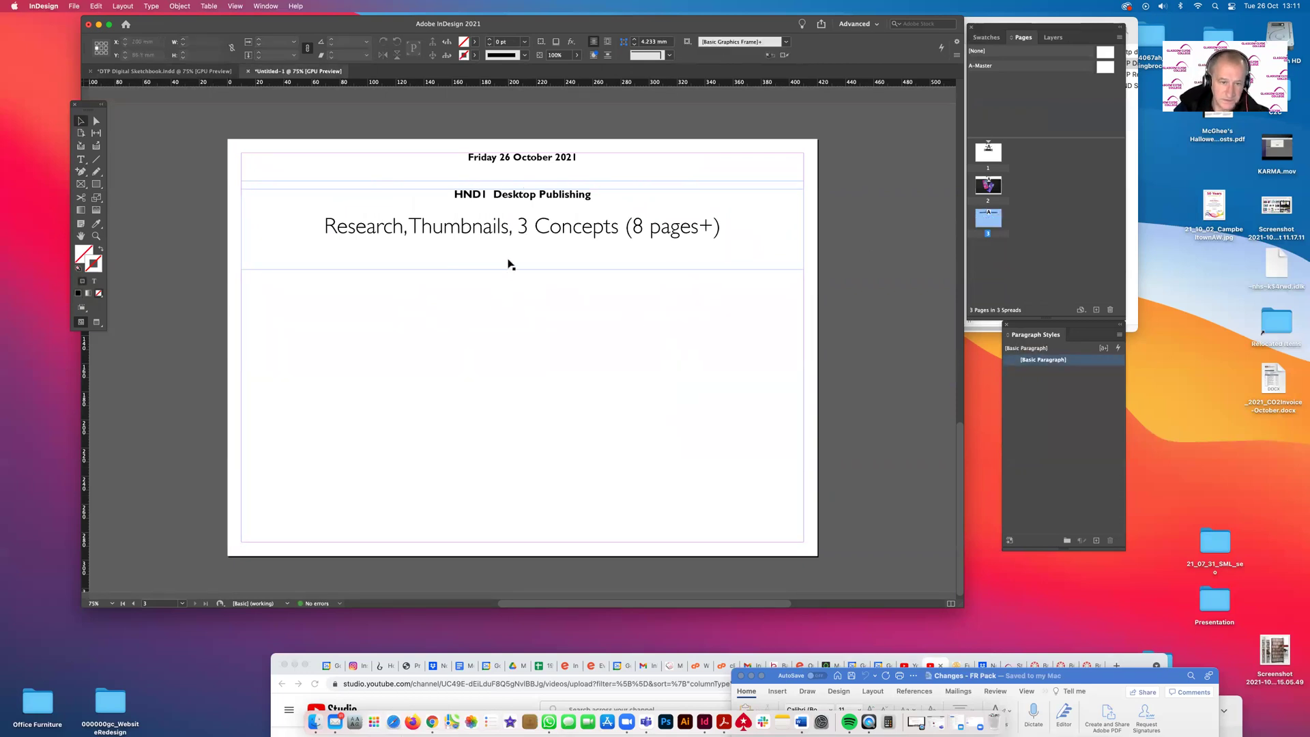
# Paste the three-panel thumbnail frame and move it to the upper left beneath the heading
pyautogui.click(477, 253)
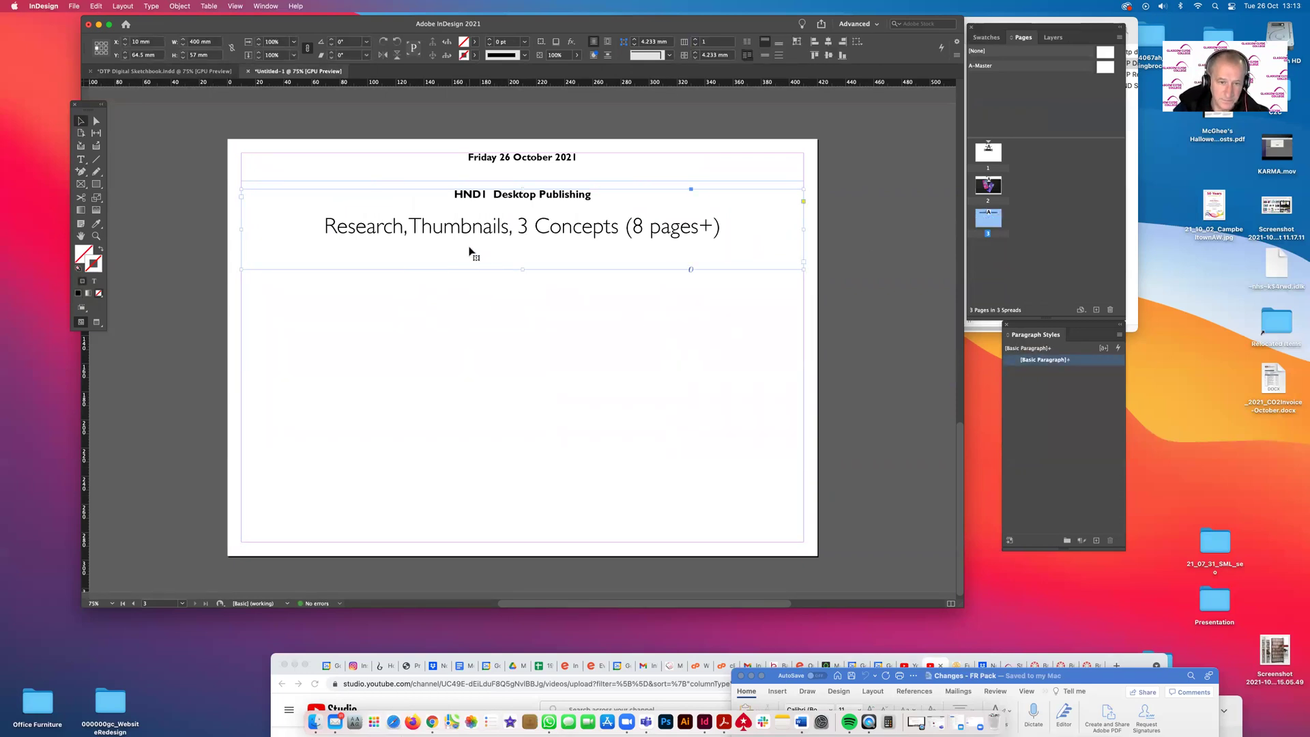
pyautogui.click(411, 339)
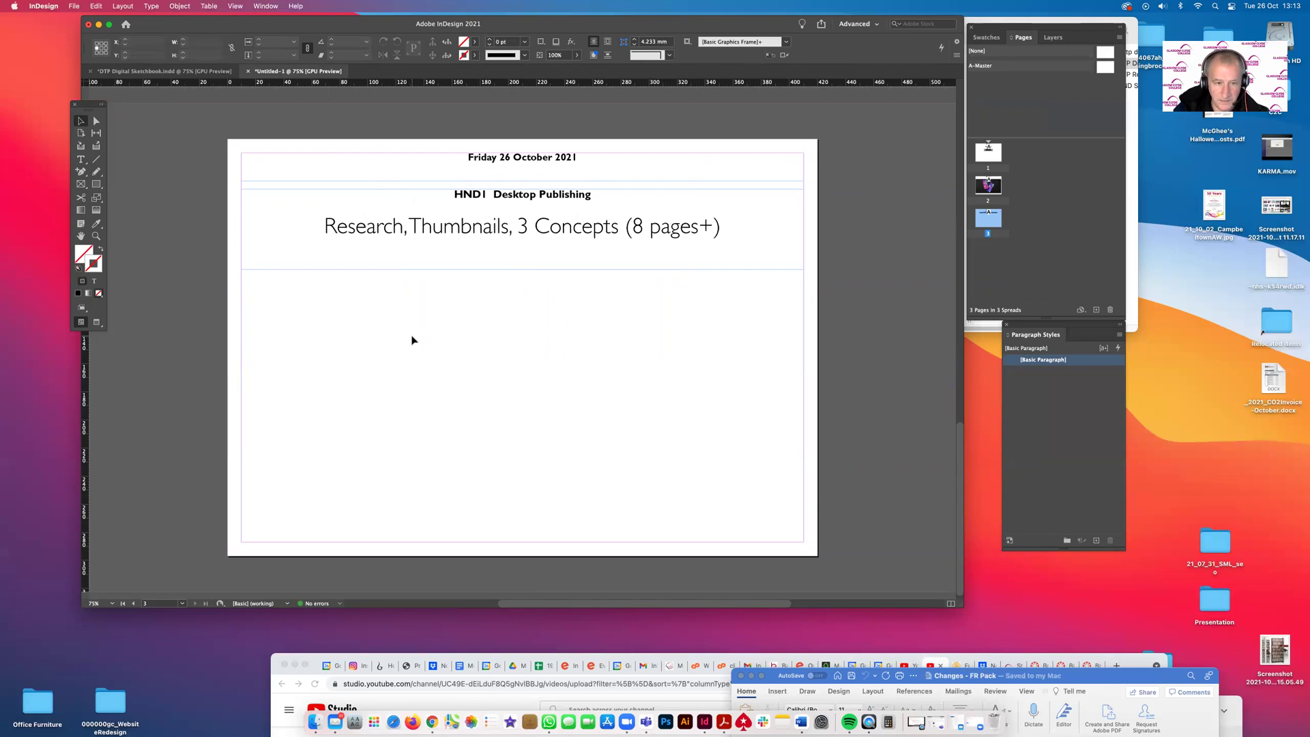
pyautogui.press('cmd+v')
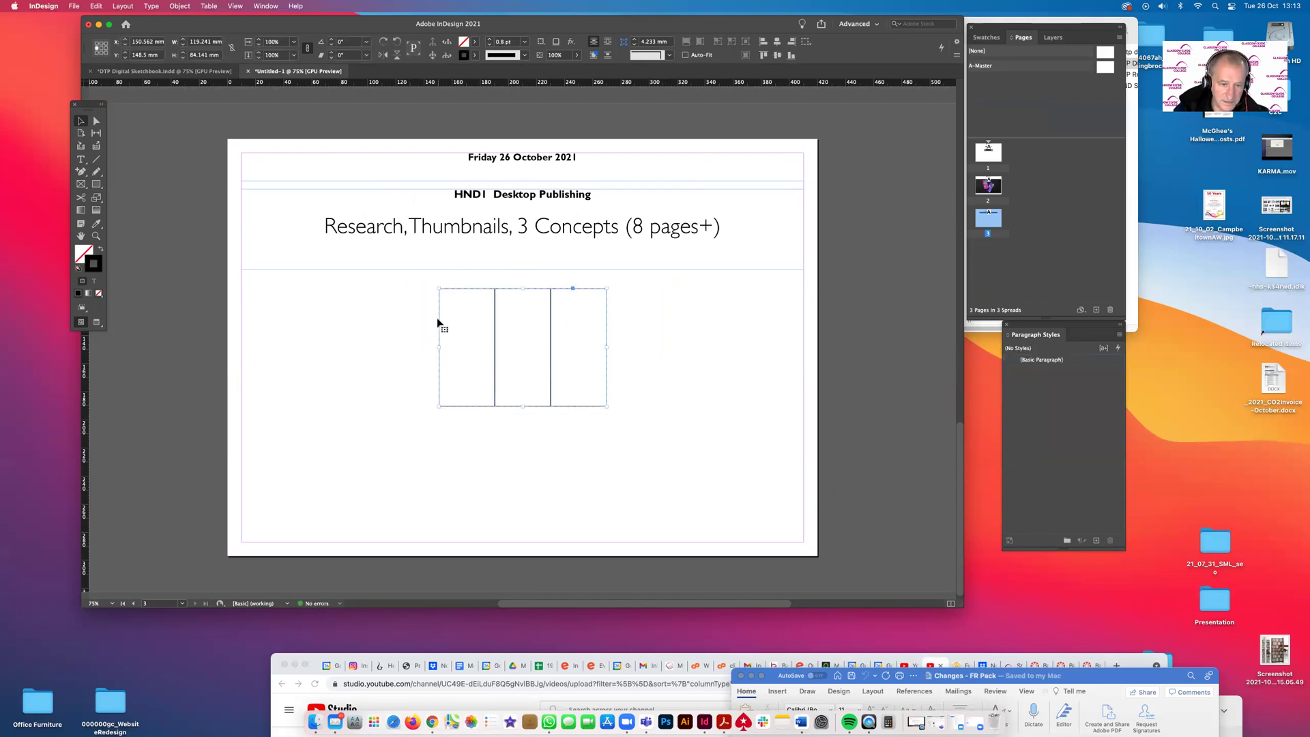
pyautogui.moveTo(436, 318); pyautogui.dragTo(273, 294)
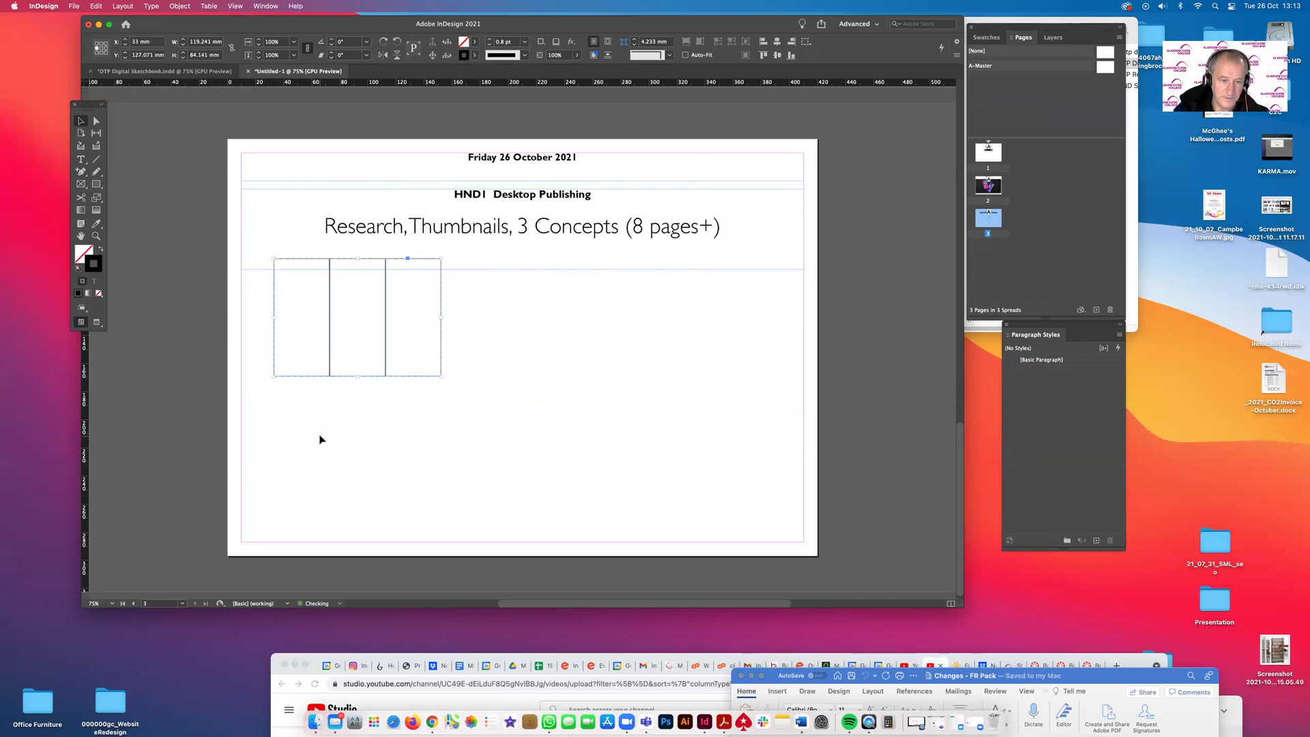
pyautogui.rightClick(329, 364)
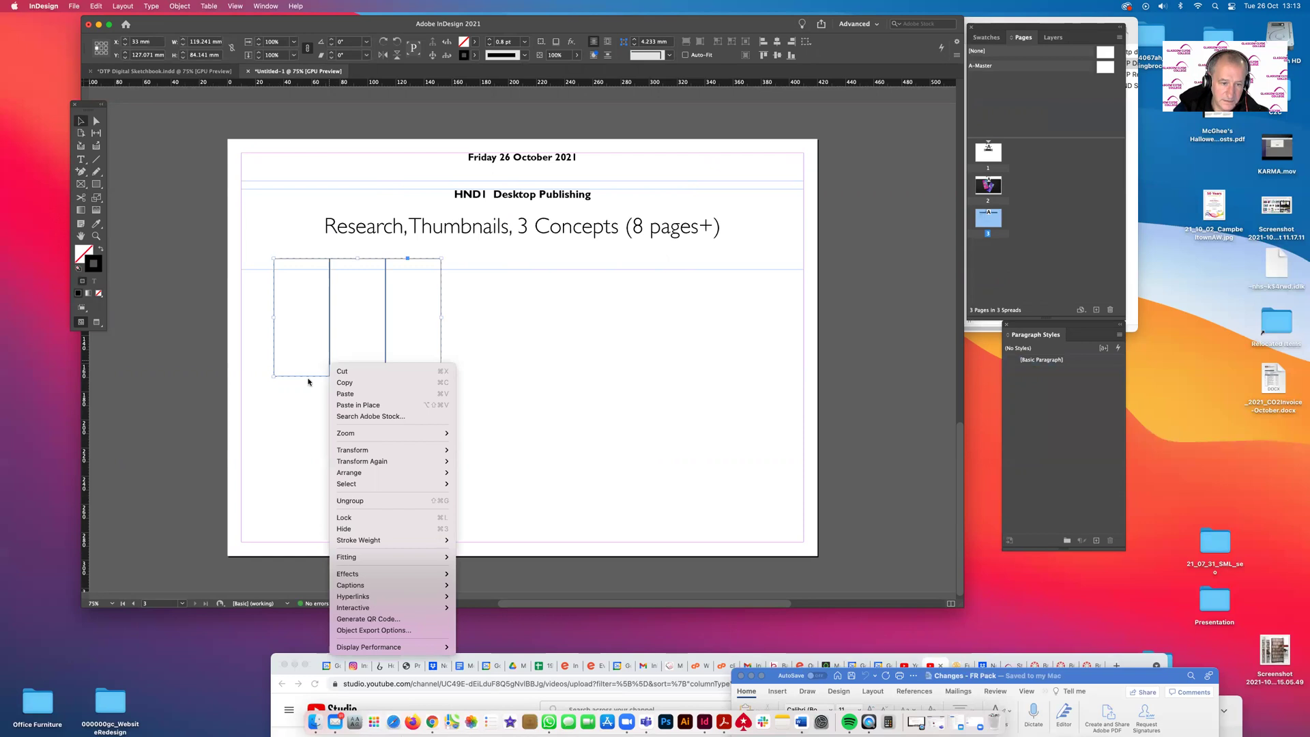
pyautogui.press('Escape')
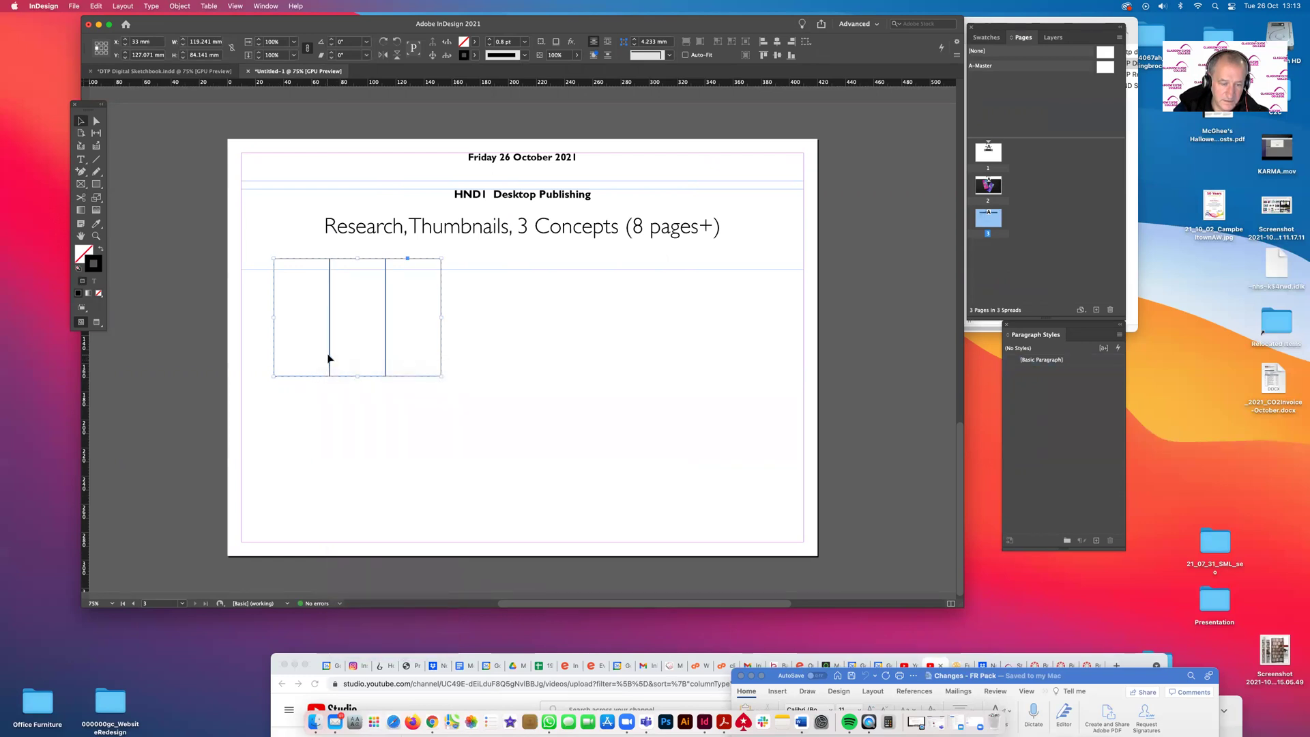
pyautogui.rightClick(328, 356)
pyautogui.press('Escape')
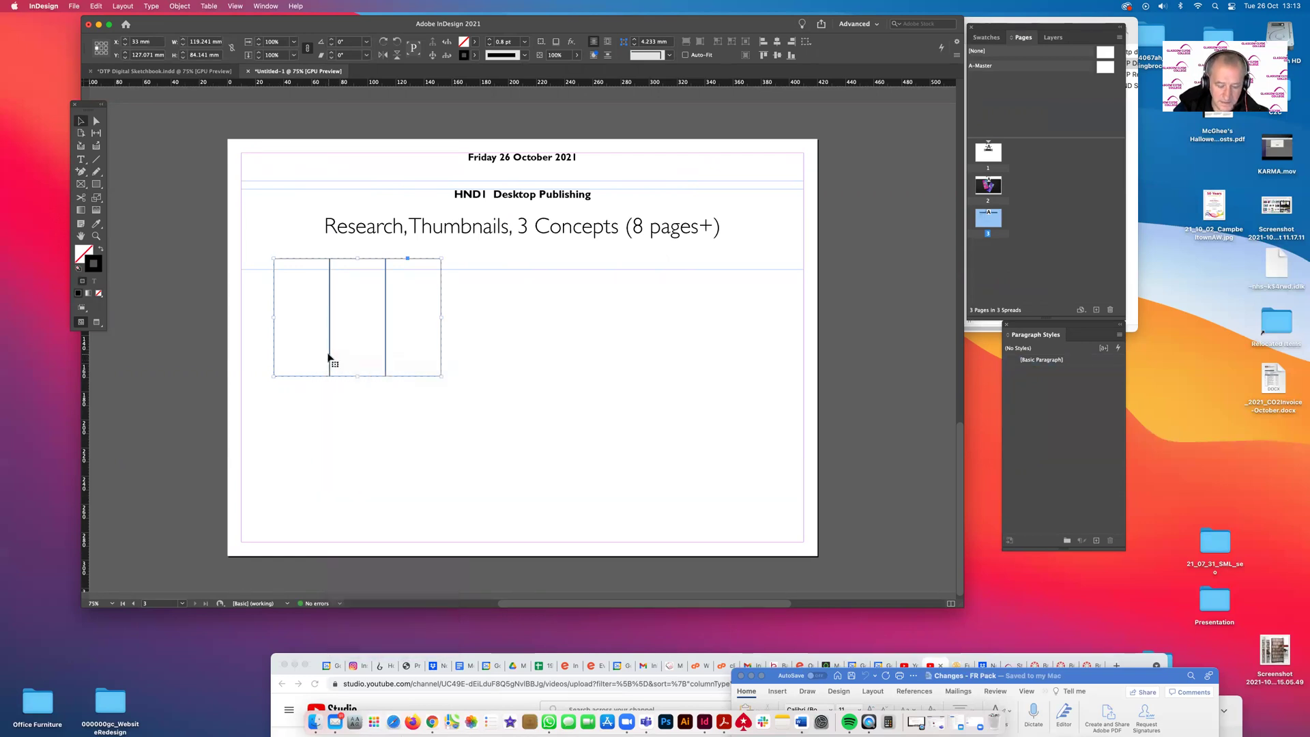
pyautogui.click(323, 479)
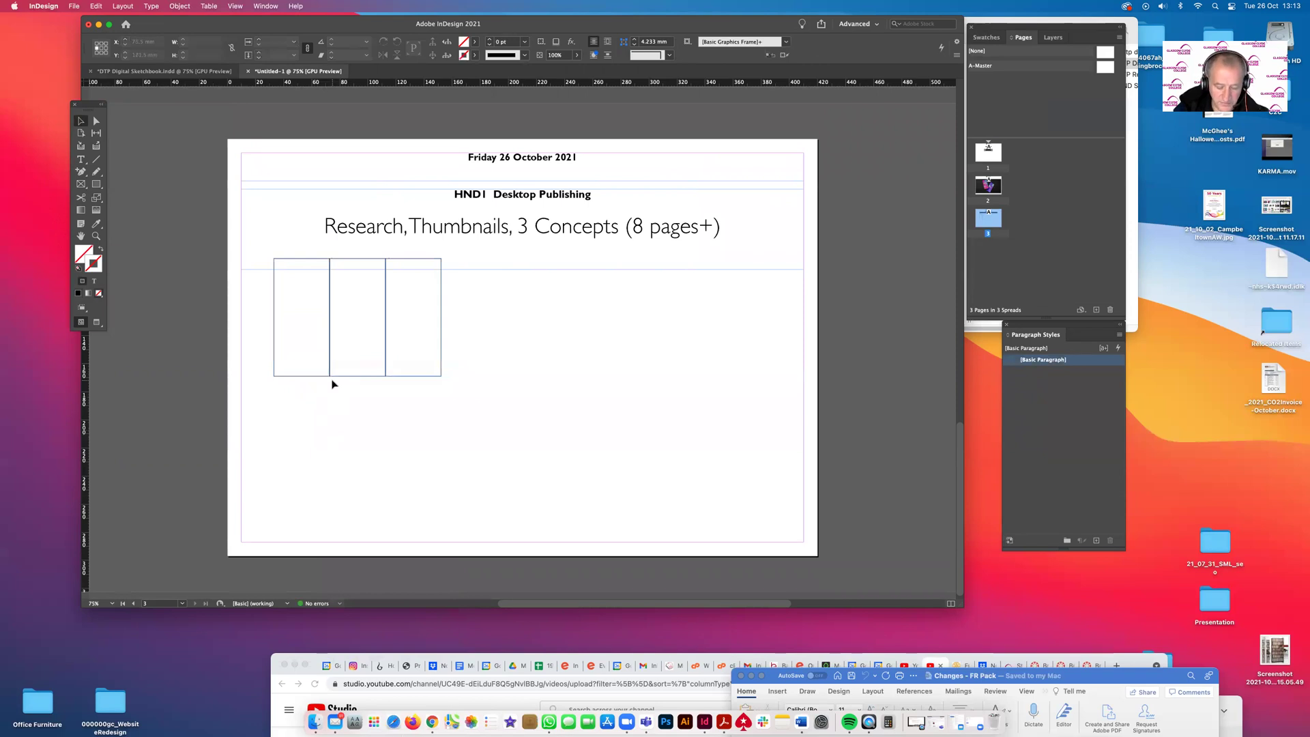
# Duplicate the three-panel frame below the first and align the two frames
pyautogui.moveTo(329, 370); pyautogui.dragTo(331, 521)
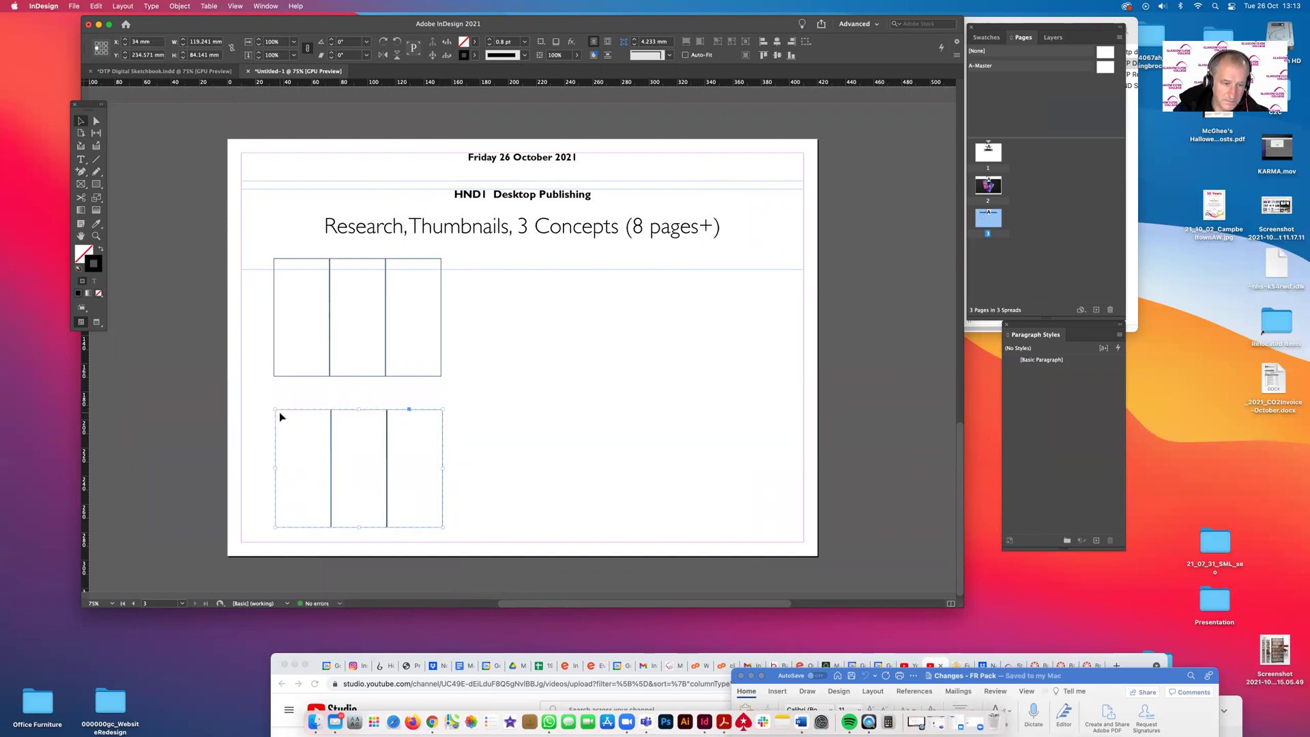
pyautogui.moveTo(254, 338); pyautogui.dragTo(324, 426)
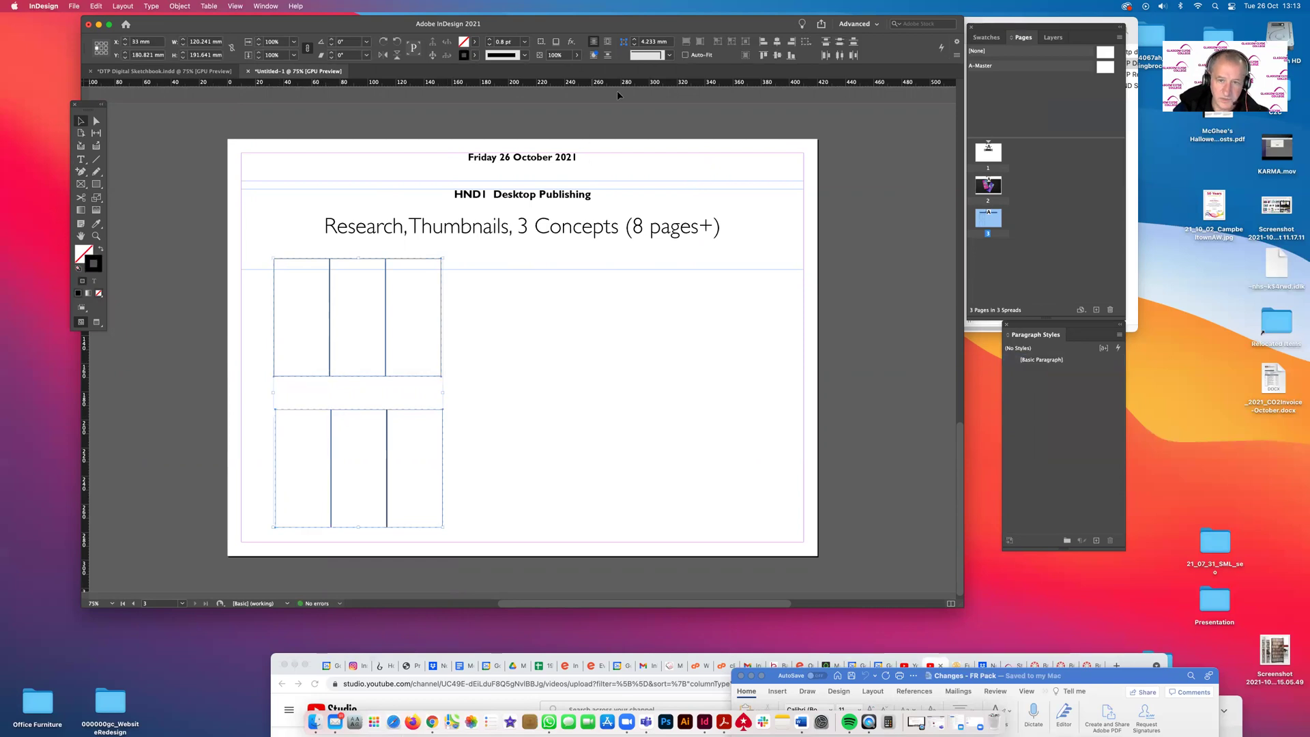
pyautogui.click(762, 42)
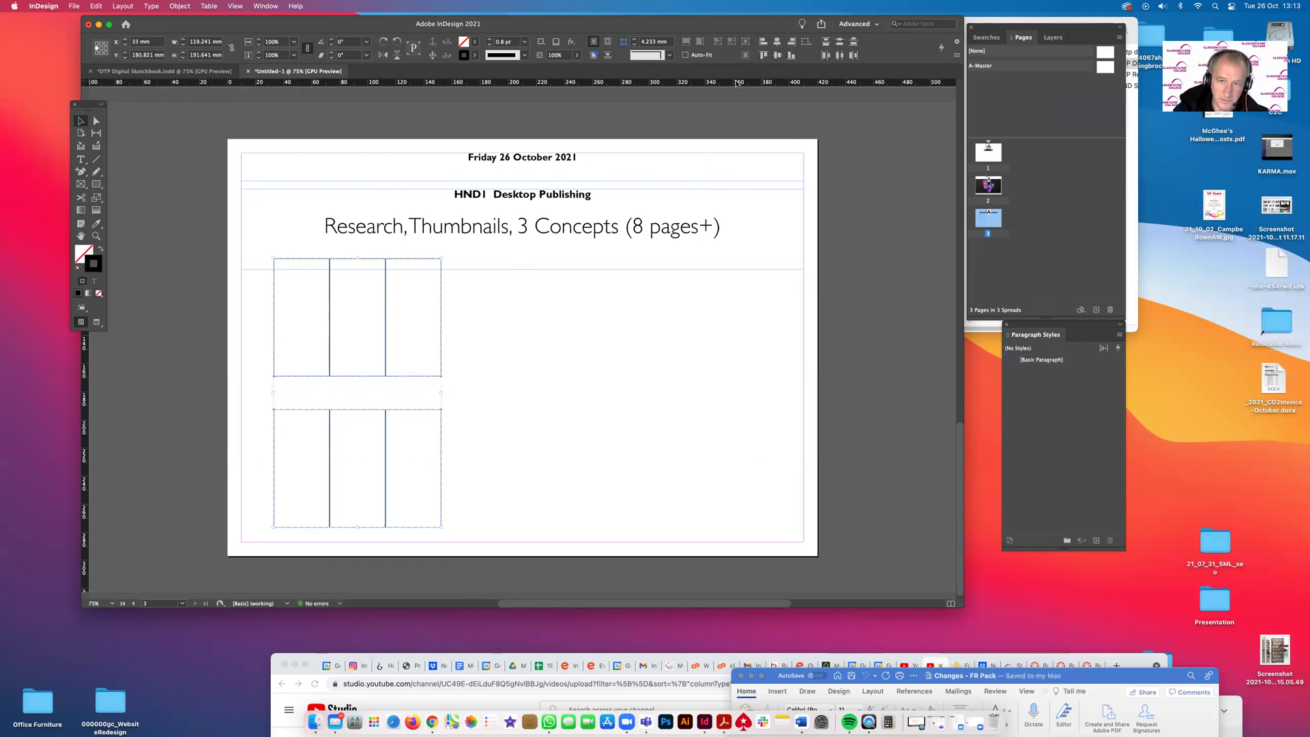
pyautogui.click(248, 361)
# Copy the left pair of frames to the right half, completing the two-by-two grid
pyautogui.moveTo(247, 361); pyautogui.dragTo(590, 375)
pyautogui.click(516, 390)
pyautogui.moveTo(256, 303); pyautogui.dragTo(394, 407)
pyautogui.click(276, 395)
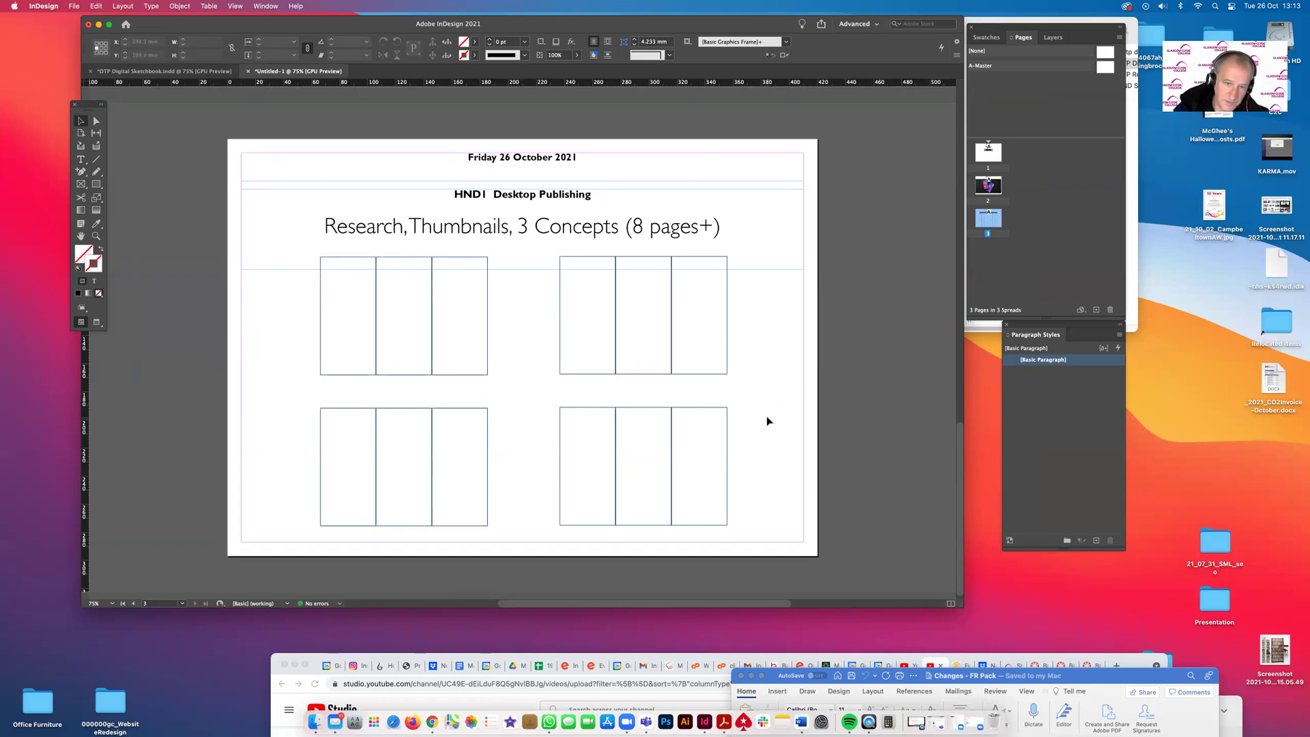
pyautogui.scroll(5, 767, 416)
pyautogui.scroll(-5, 765, 418)
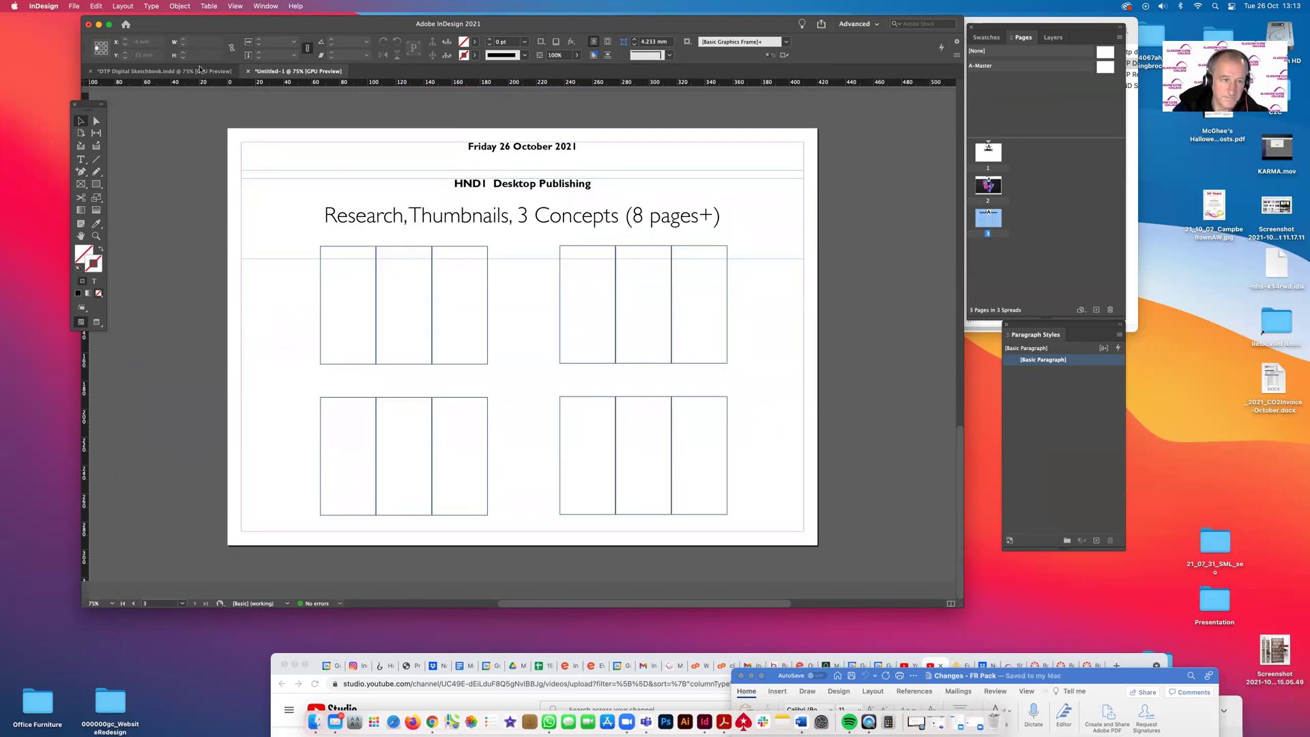
# Go to page 4 of the DTP Digital Sketchbook and select its large black image frame
pyautogui.click(200, 70)
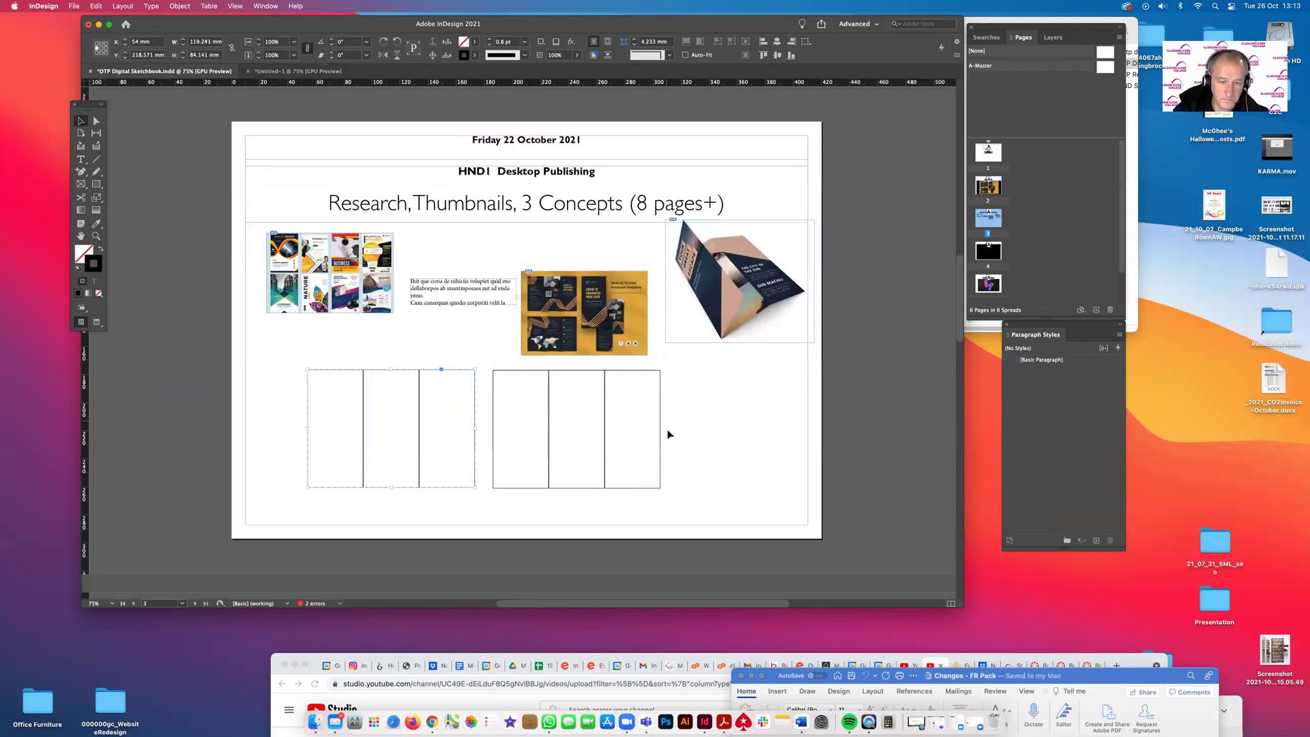
pyautogui.click(298, 72)
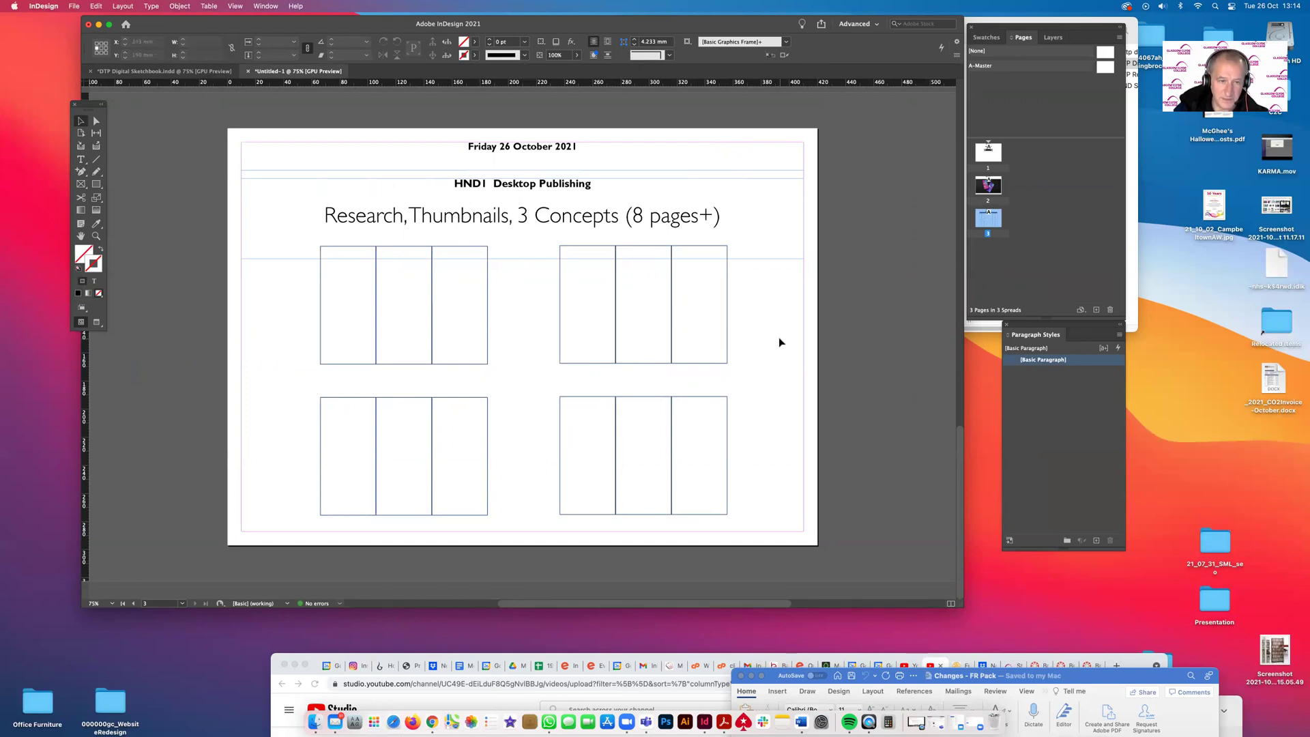
pyautogui.click(169, 72)
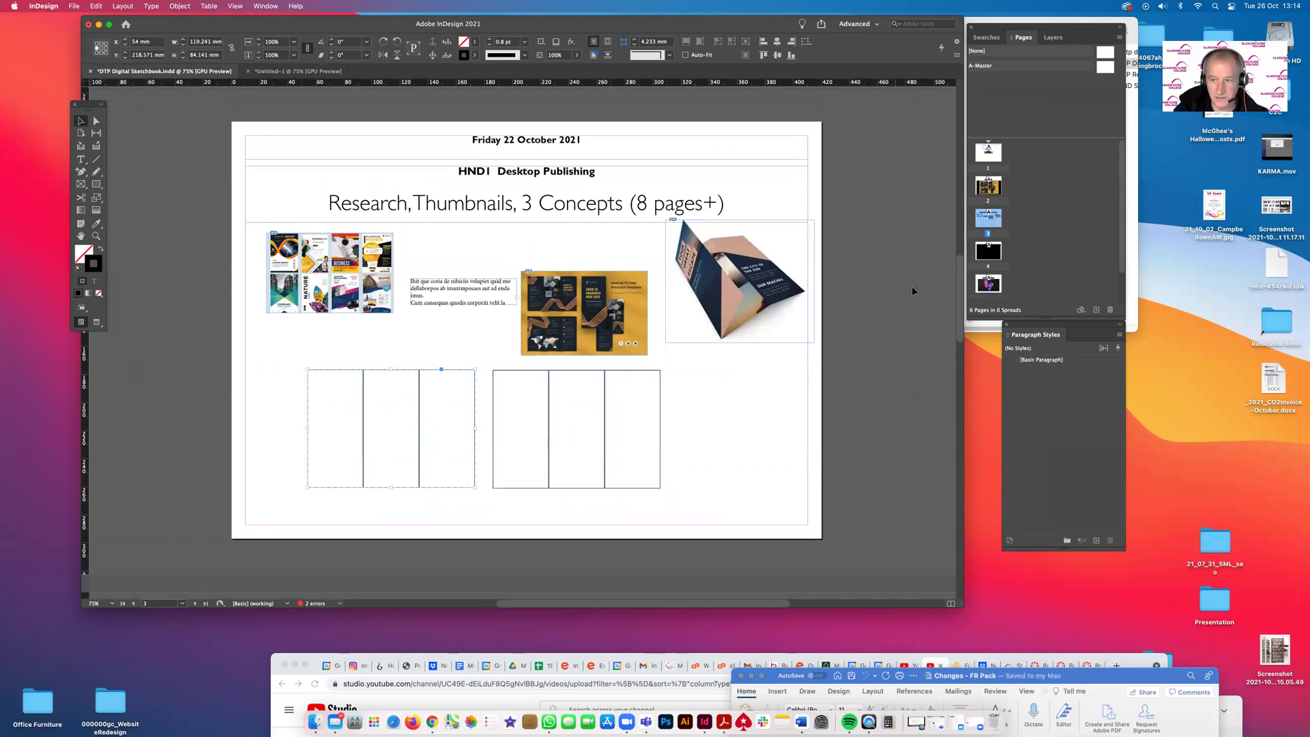
pyautogui.doubleClick(985, 252)
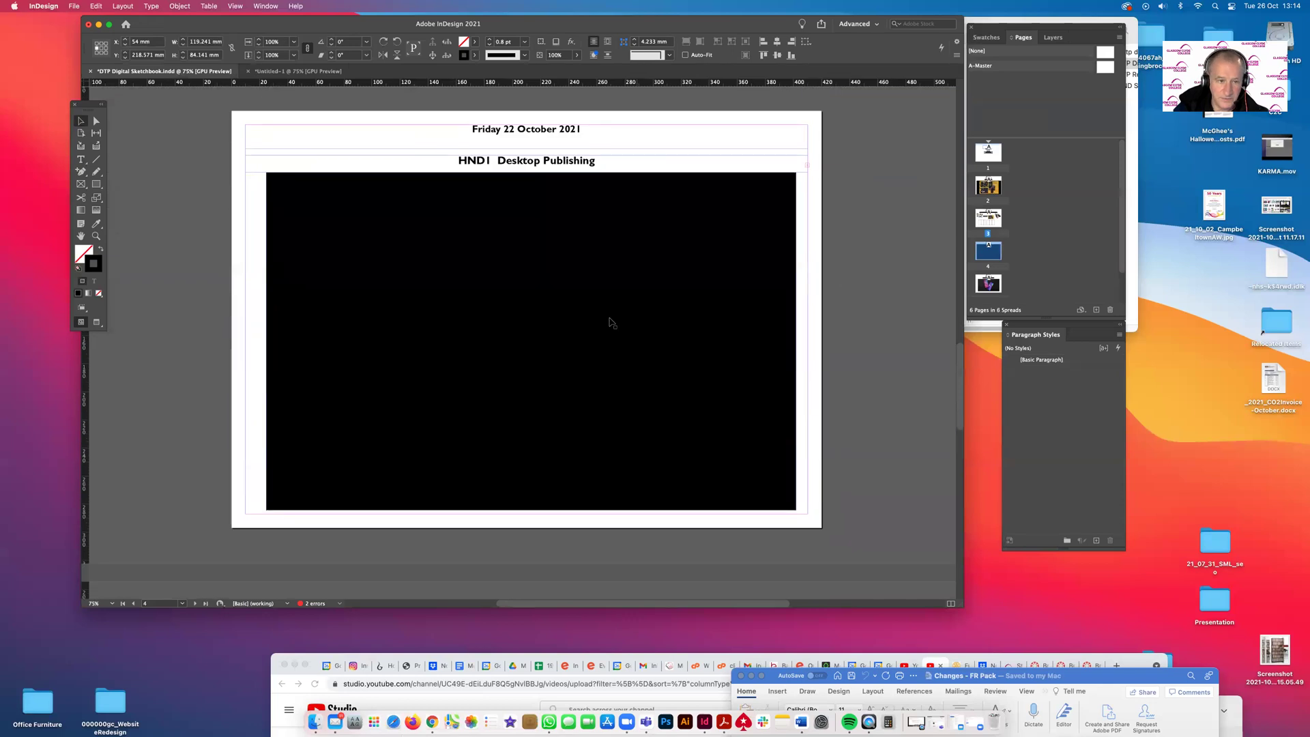
pyautogui.click(603, 322)
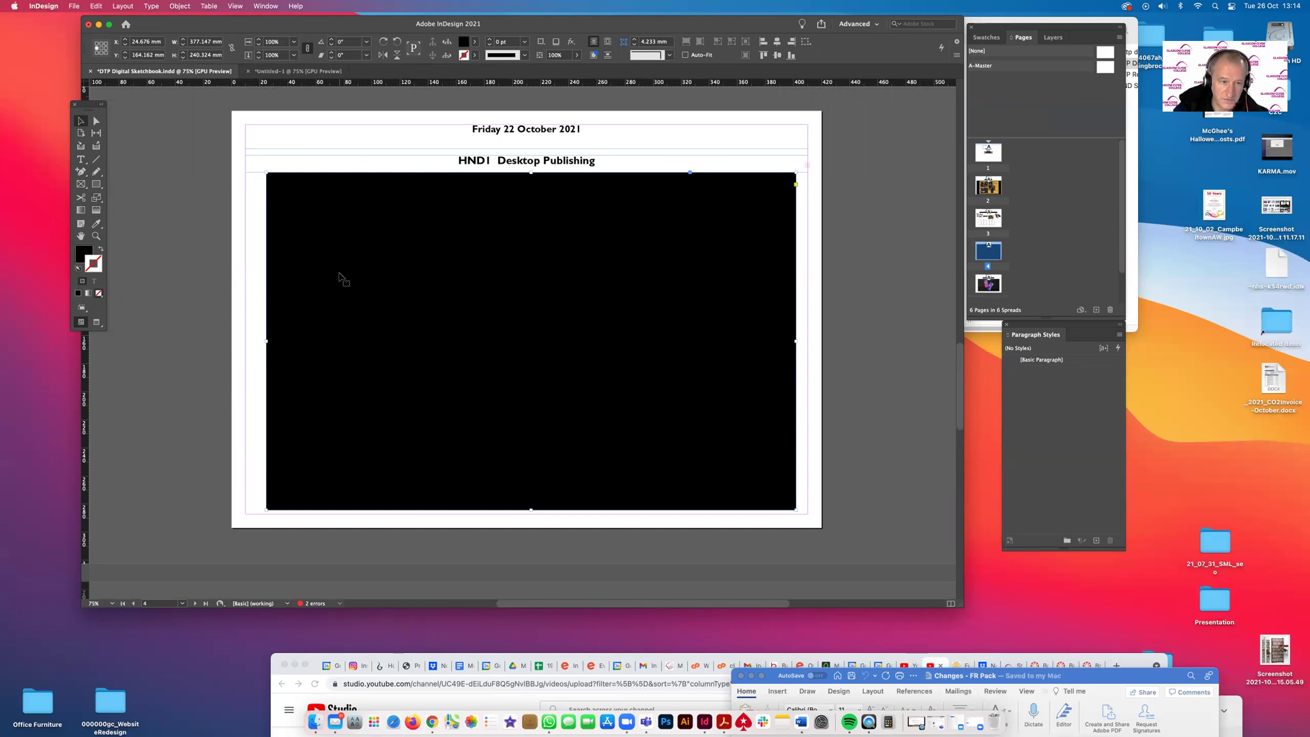
# Place Whole layout.jpeg into the selected black frame, replacing its contents
pyautogui.click(81, 6)
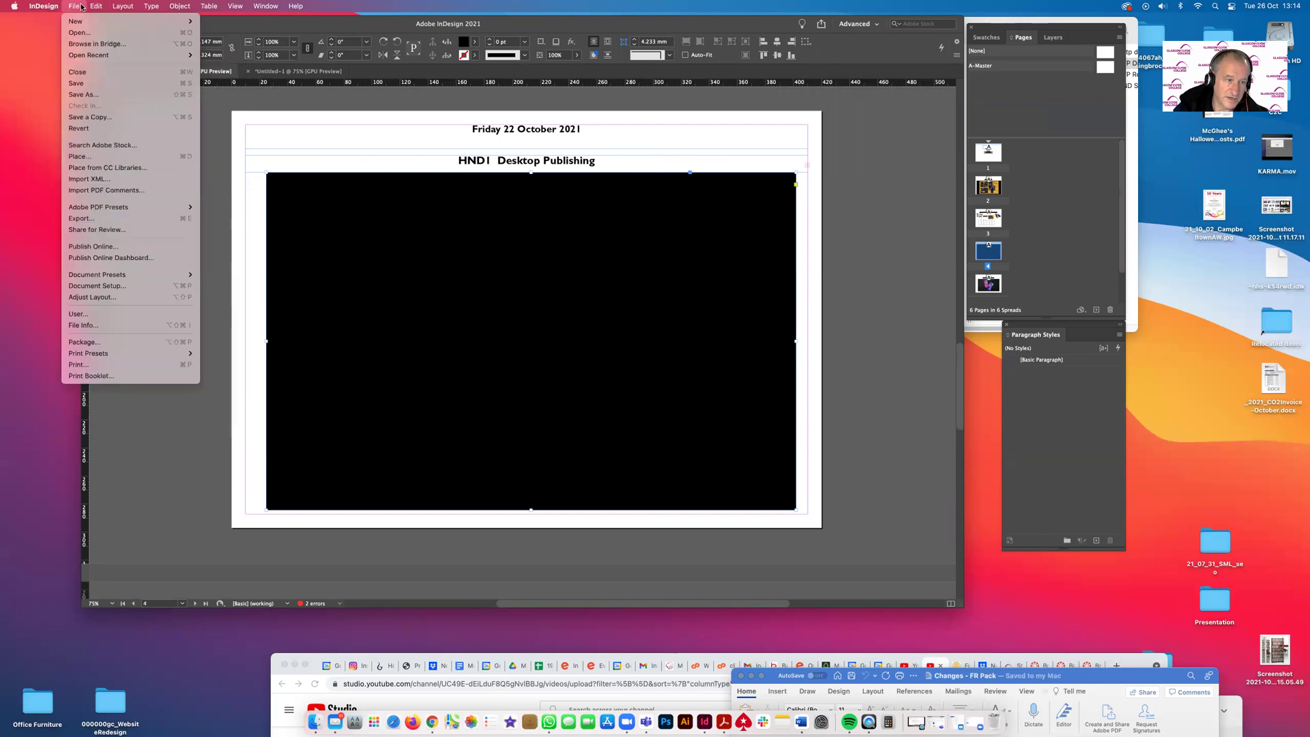
pyautogui.moveTo(87, 6)
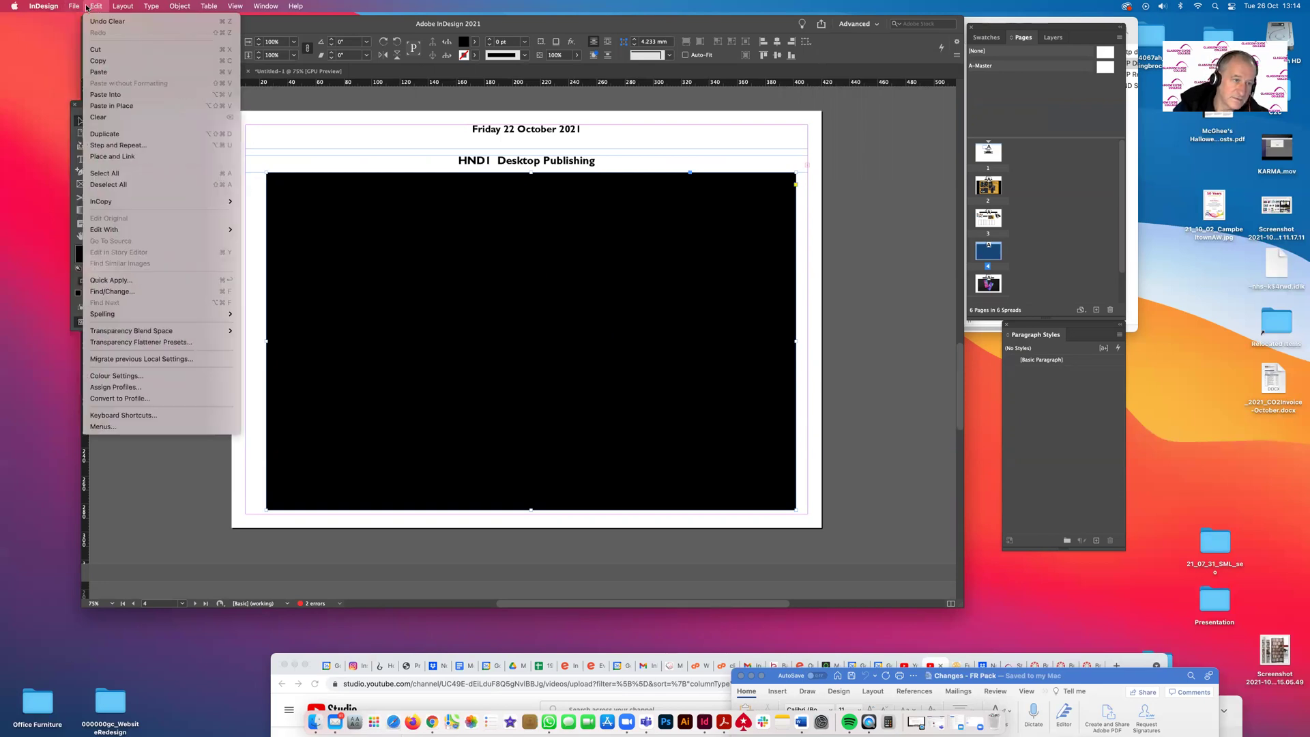
pyautogui.click(78, 156)
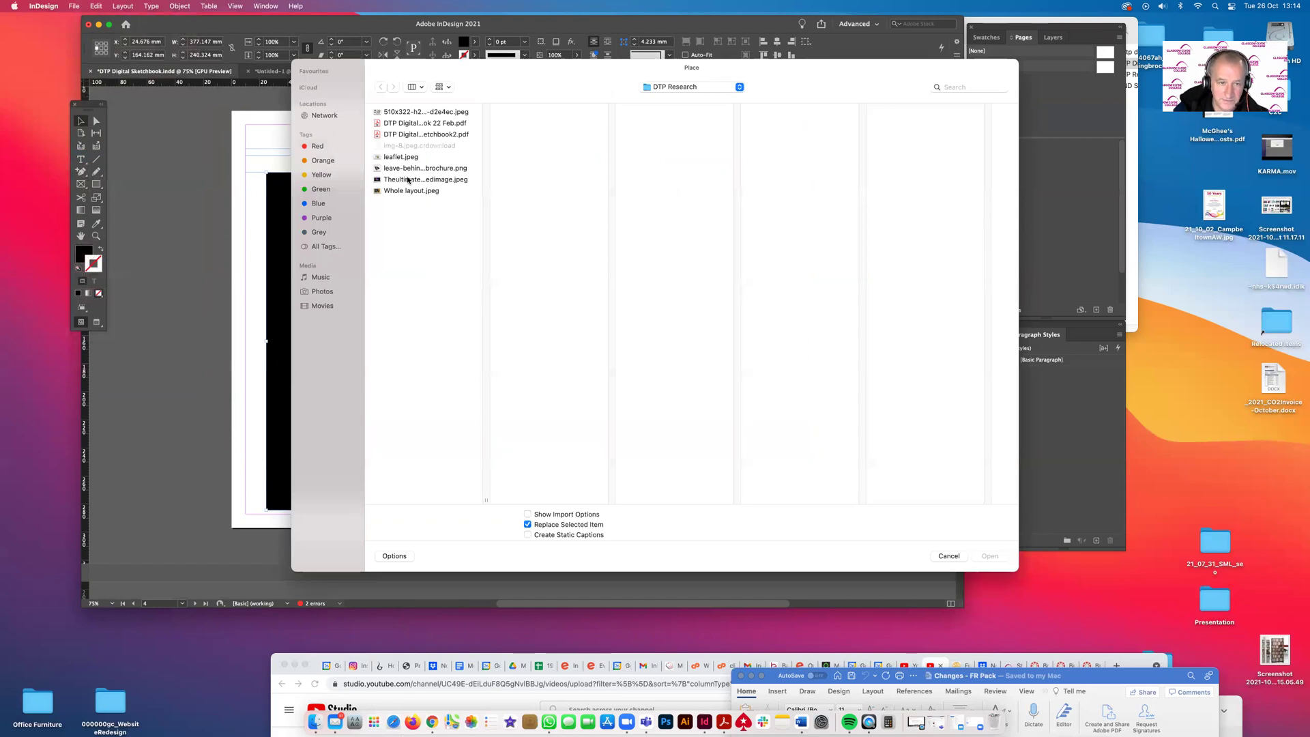
pyautogui.click(407, 180)
pyautogui.press('Down')
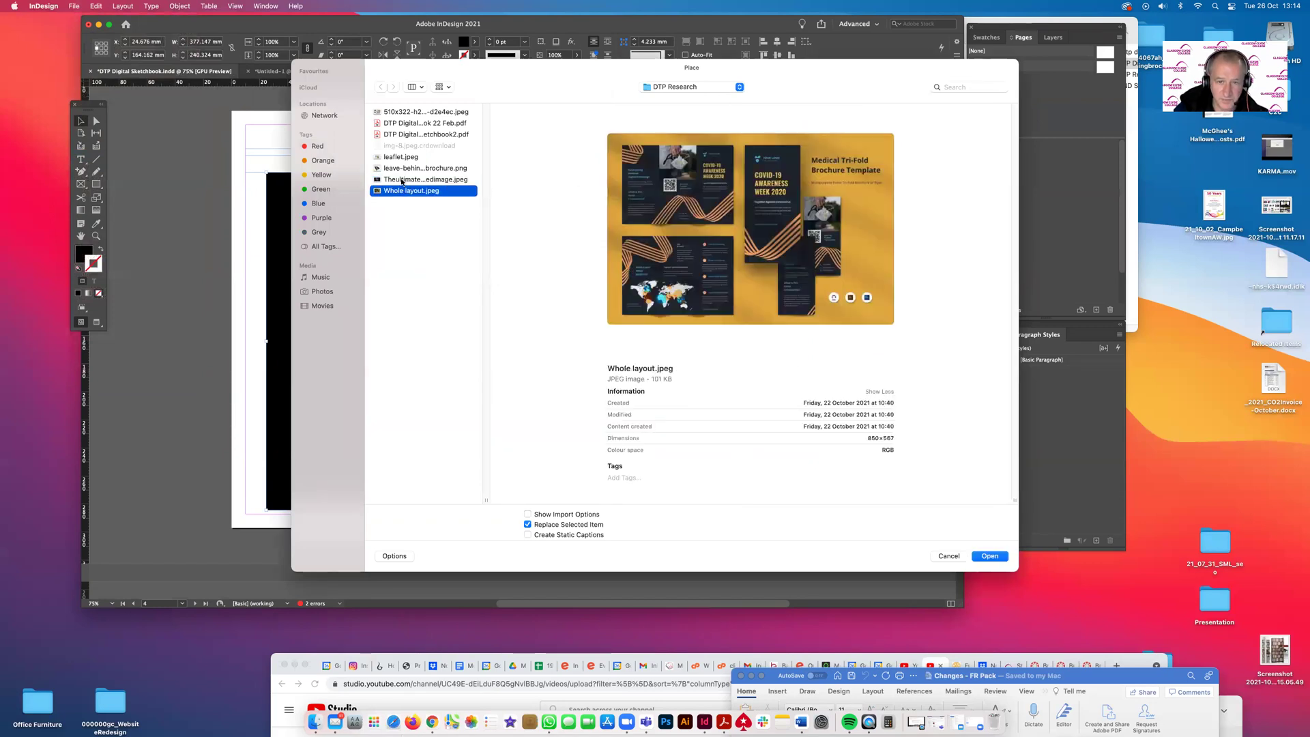
pyautogui.click(990, 556)
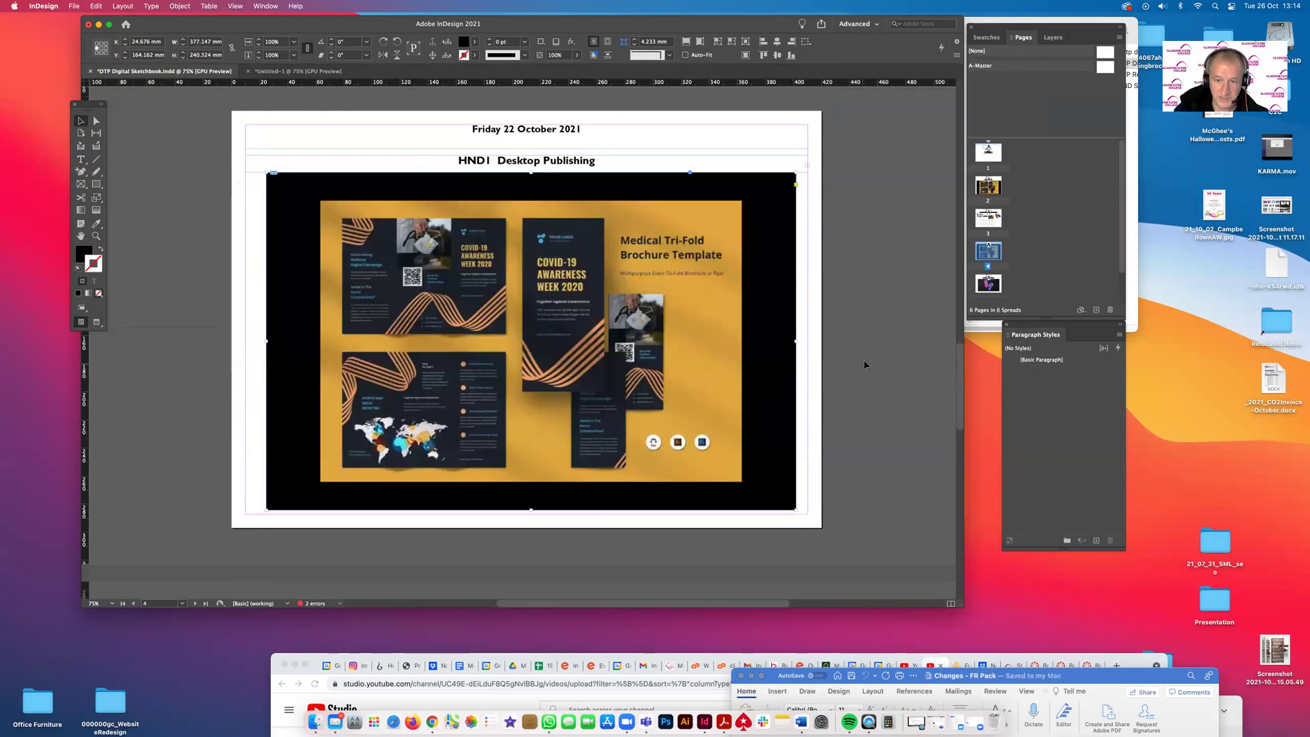
pyautogui.click(836, 361)
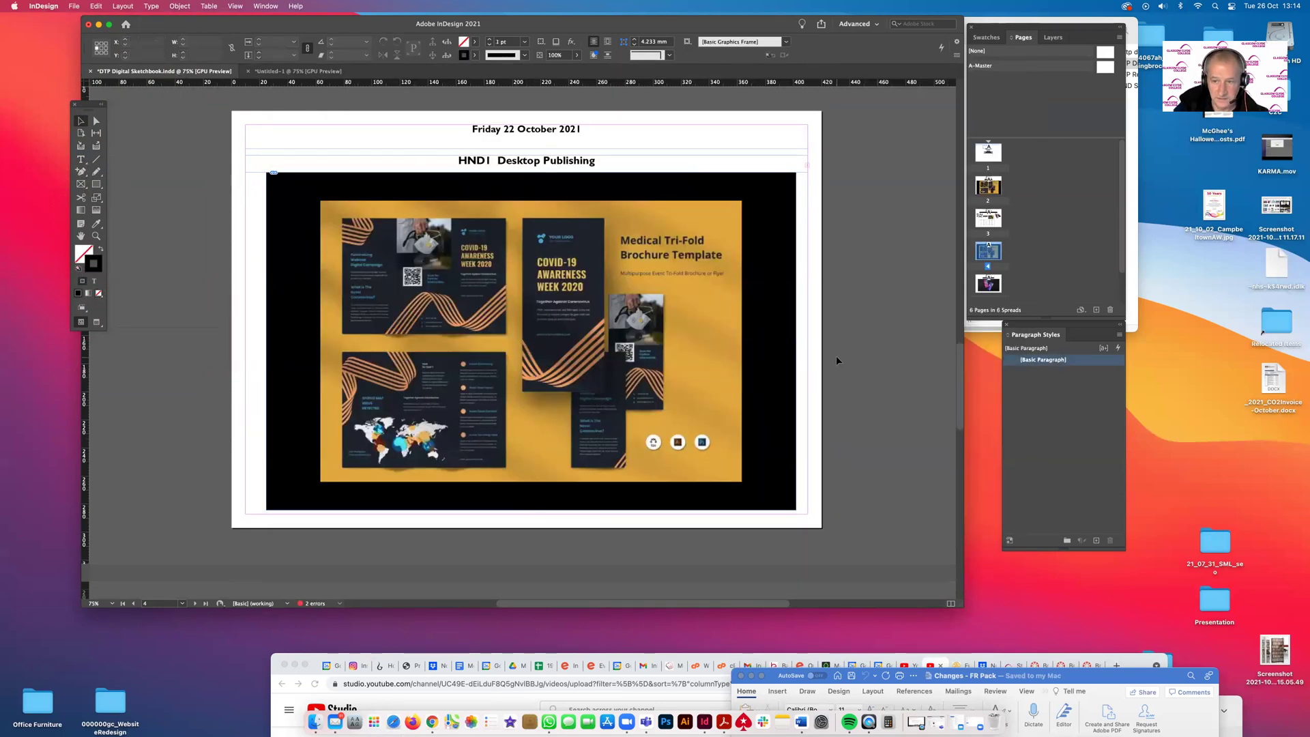
# Duplicate the page 4 spread as a new page 7 and override its HND1 header frame
pyautogui.scroll(-2, 907, 304)
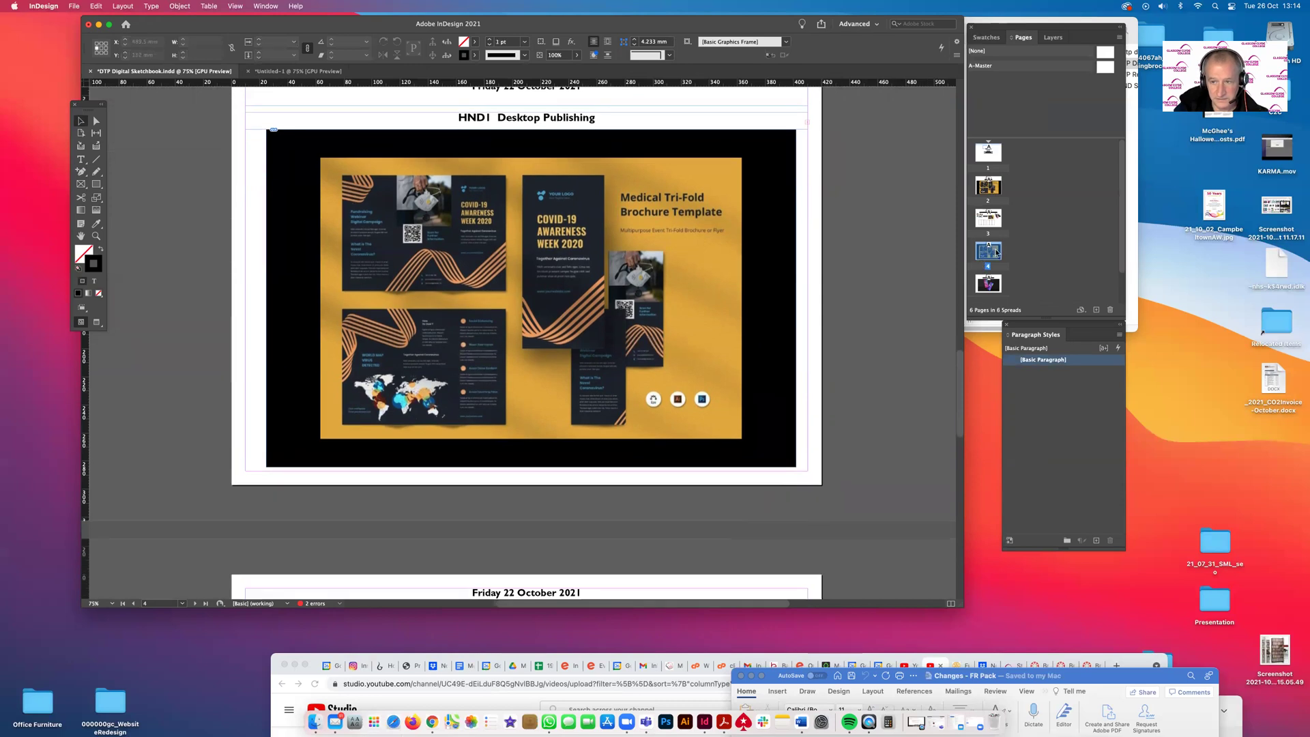
pyautogui.rightClick(994, 254)
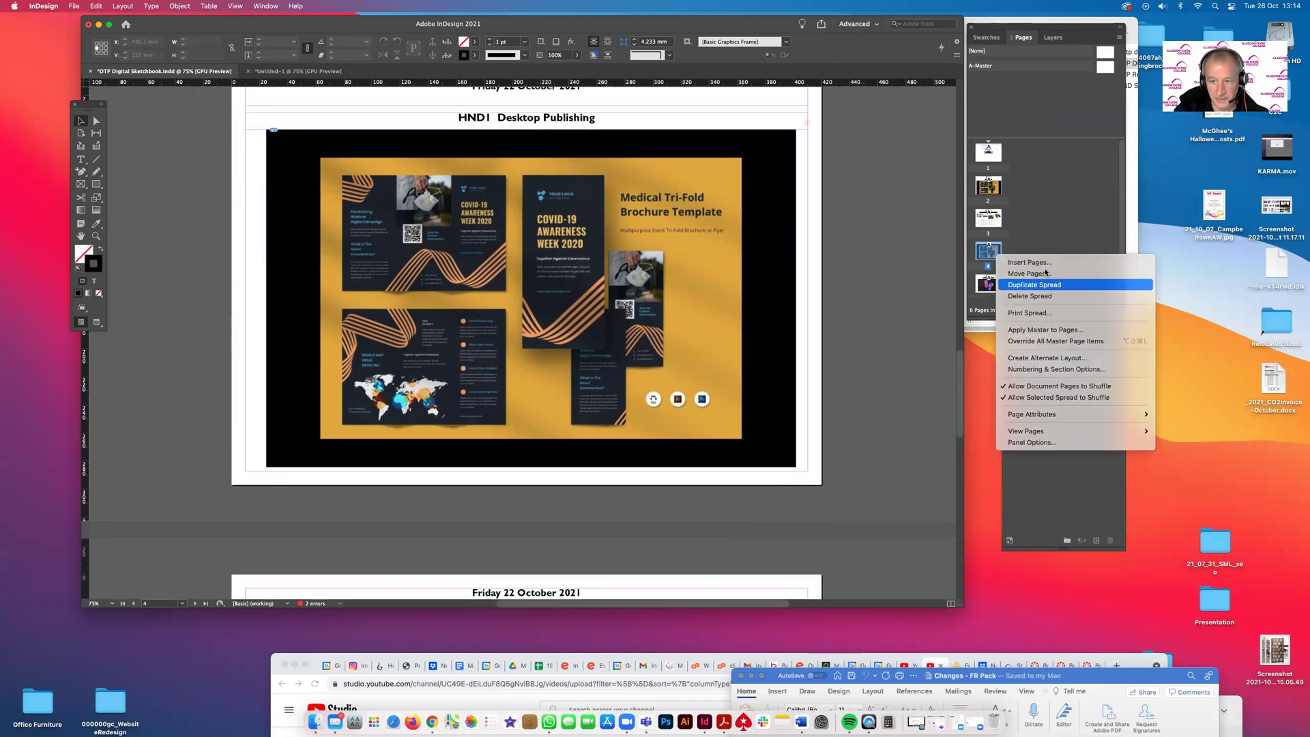
pyautogui.click(1037, 268)
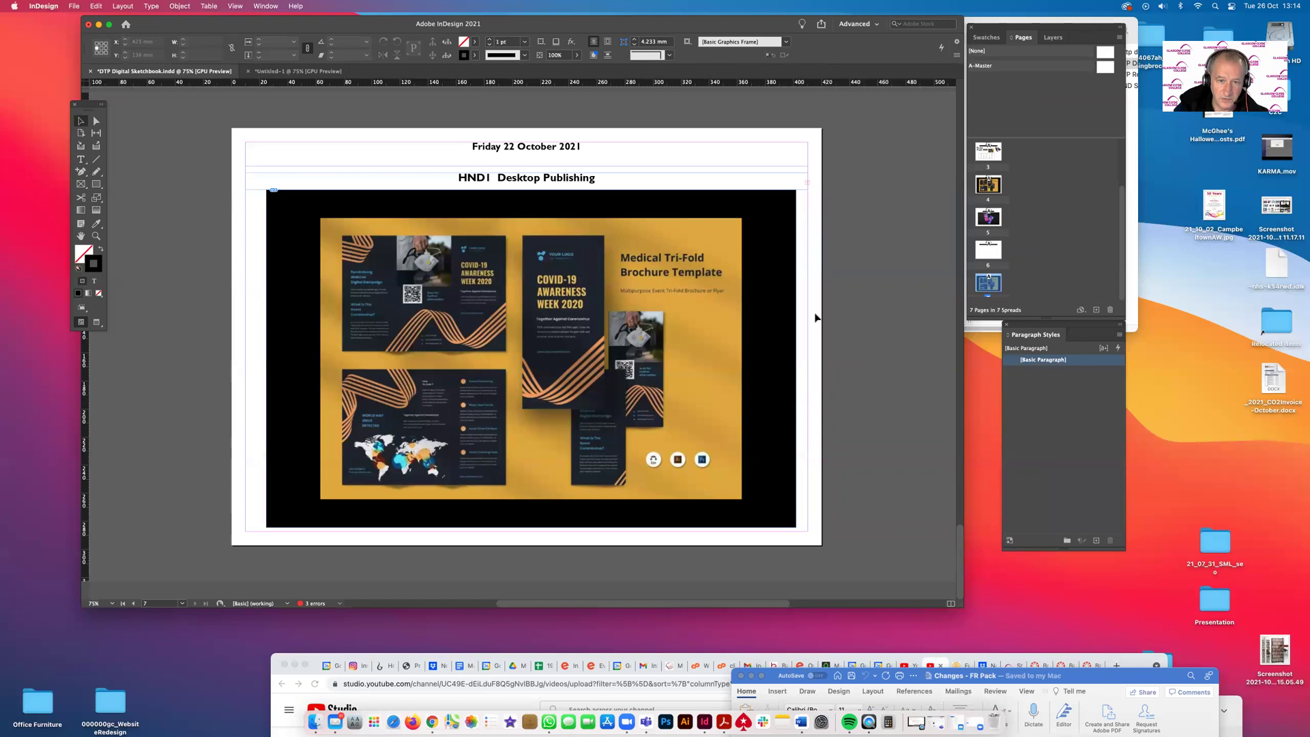
pyautogui.keyDown('shift'); pyautogui.keyDown('super'); pyautogui.click(482, 179); pyautogui.keyUp('super'); pyautogui.keyUp('shift')
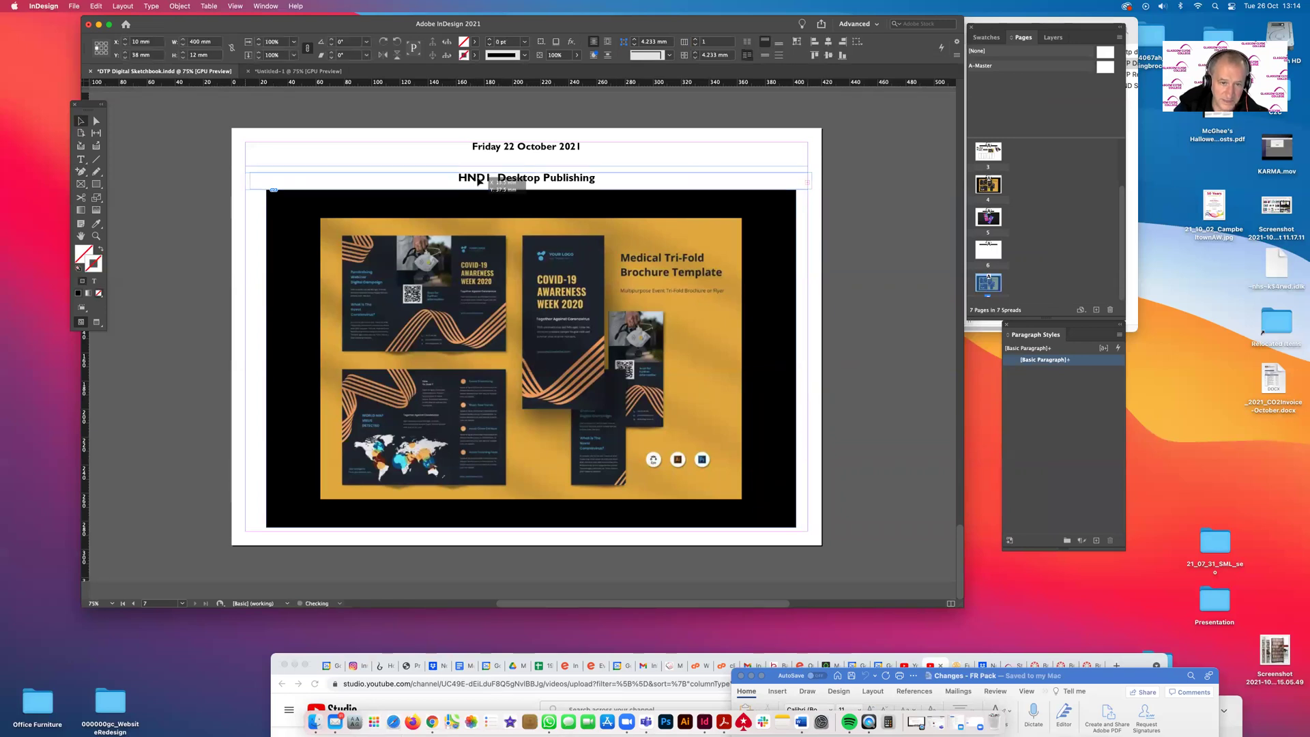
pyautogui.click(870, 184)
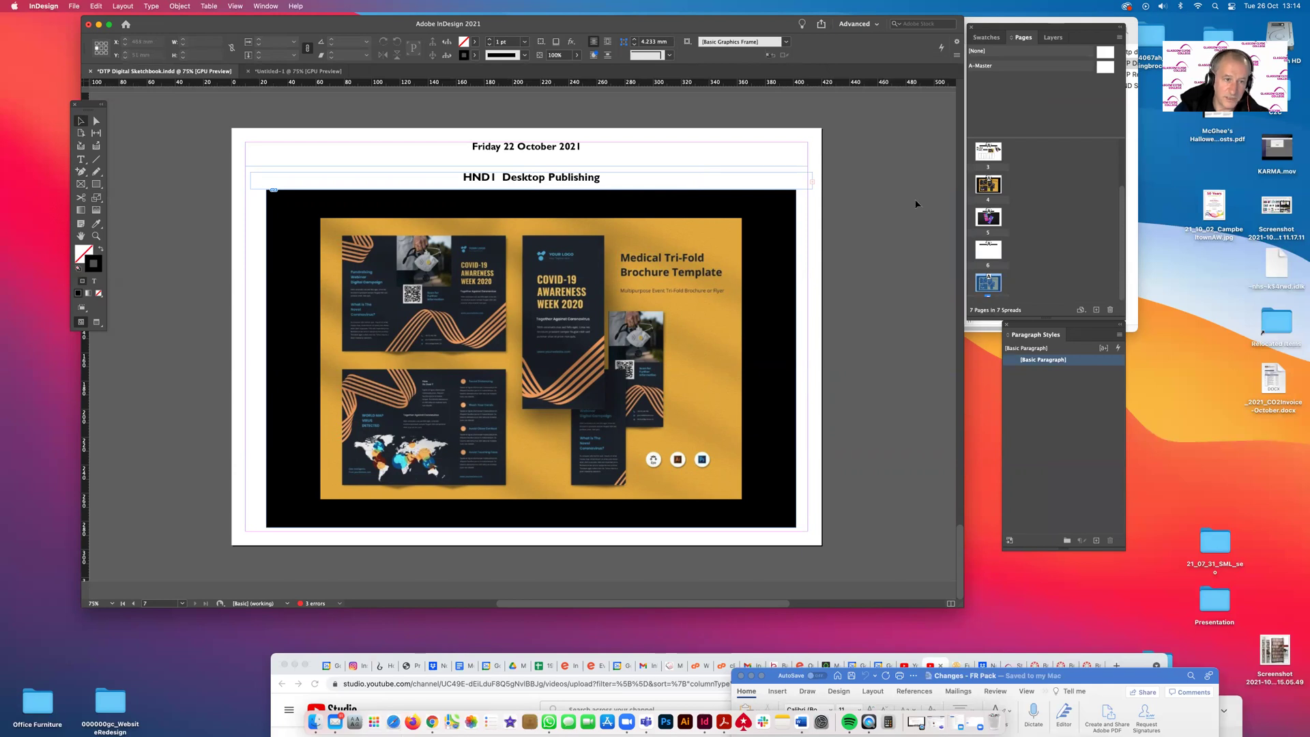
# Start a PDF export using the [High Quality Print] preset
pyautogui.click(74, 6)
pyautogui.moveTo(90, 208)
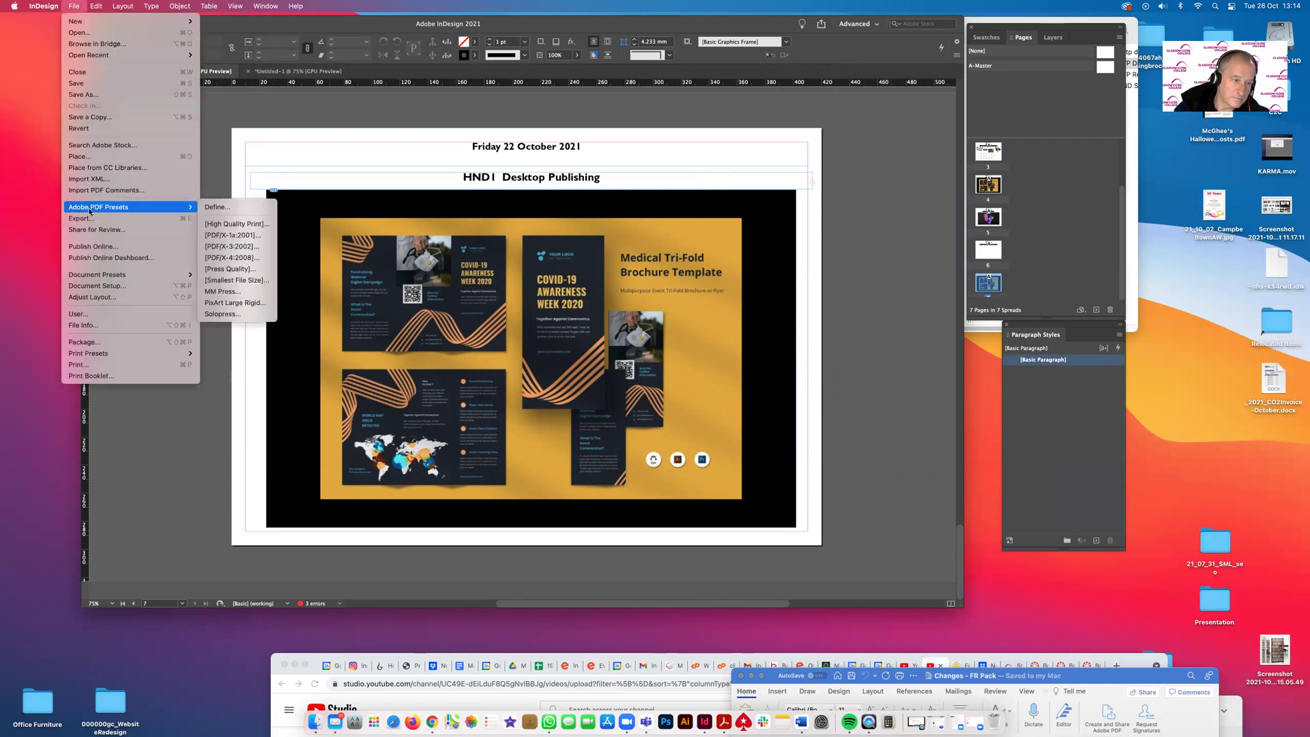
pyautogui.click(237, 225)
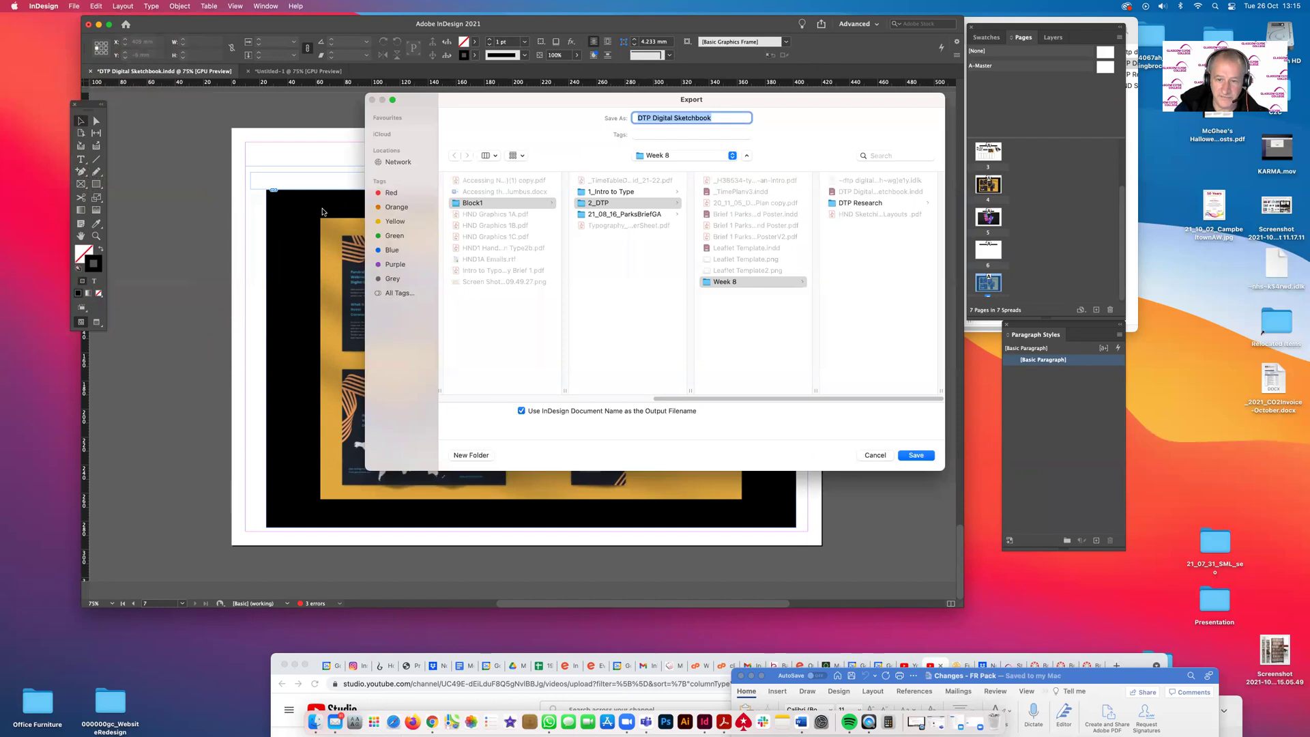
# Name the PDF 21_10_26_DTP Digital Sketchbook in Week 8, export, and accept the overset-text warning
pyautogui.click(666, 117)
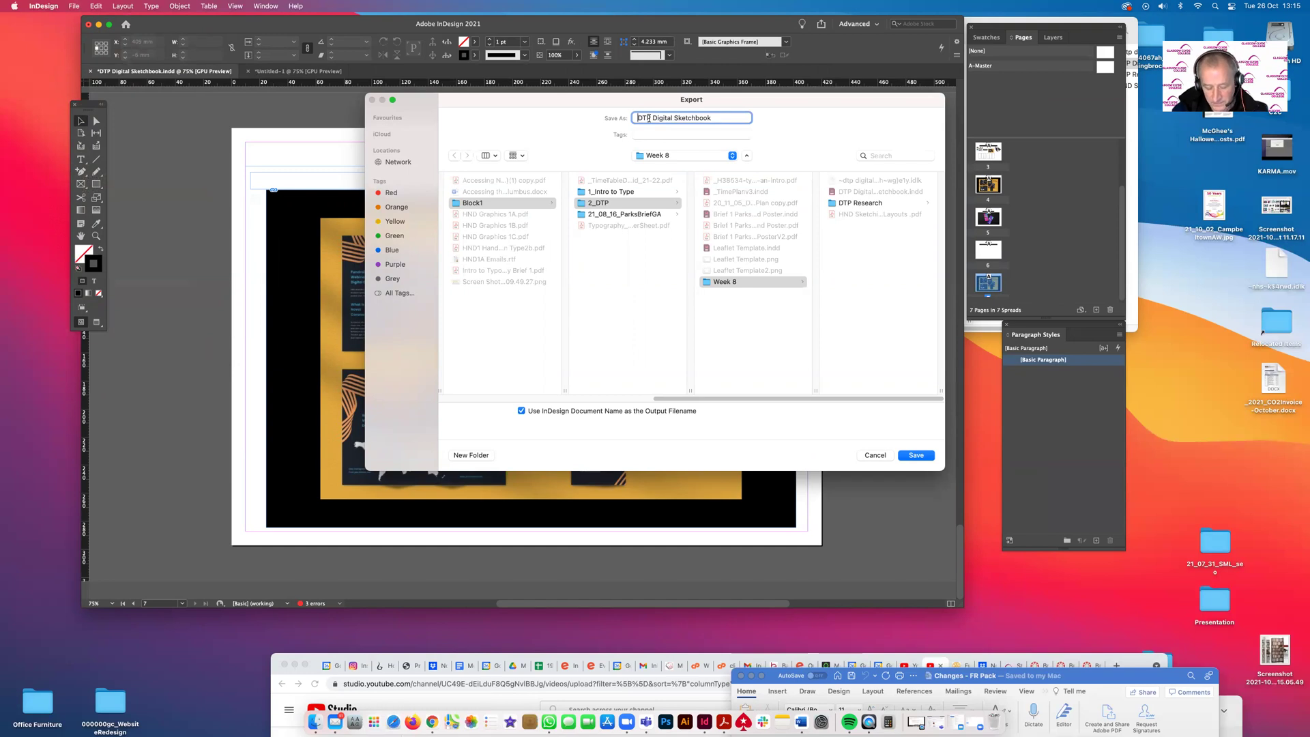
pyautogui.press('Up')
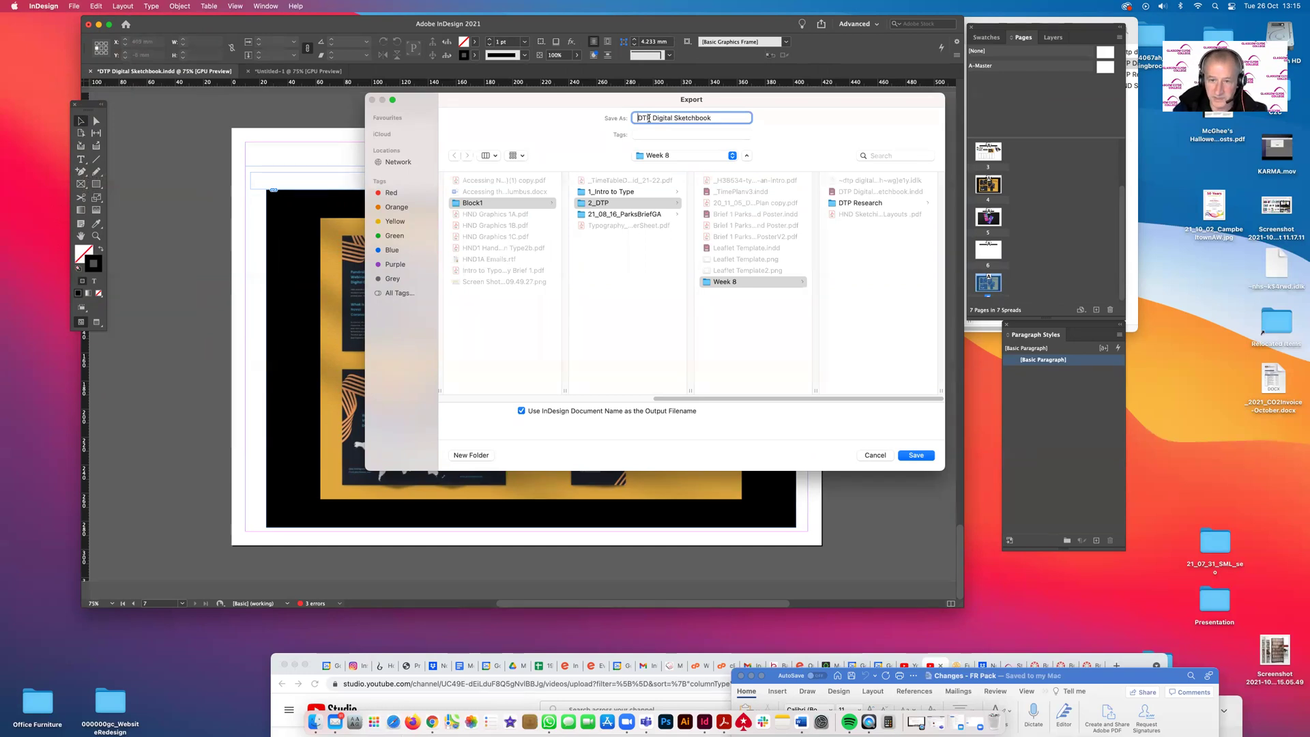
pyautogui.write('21')
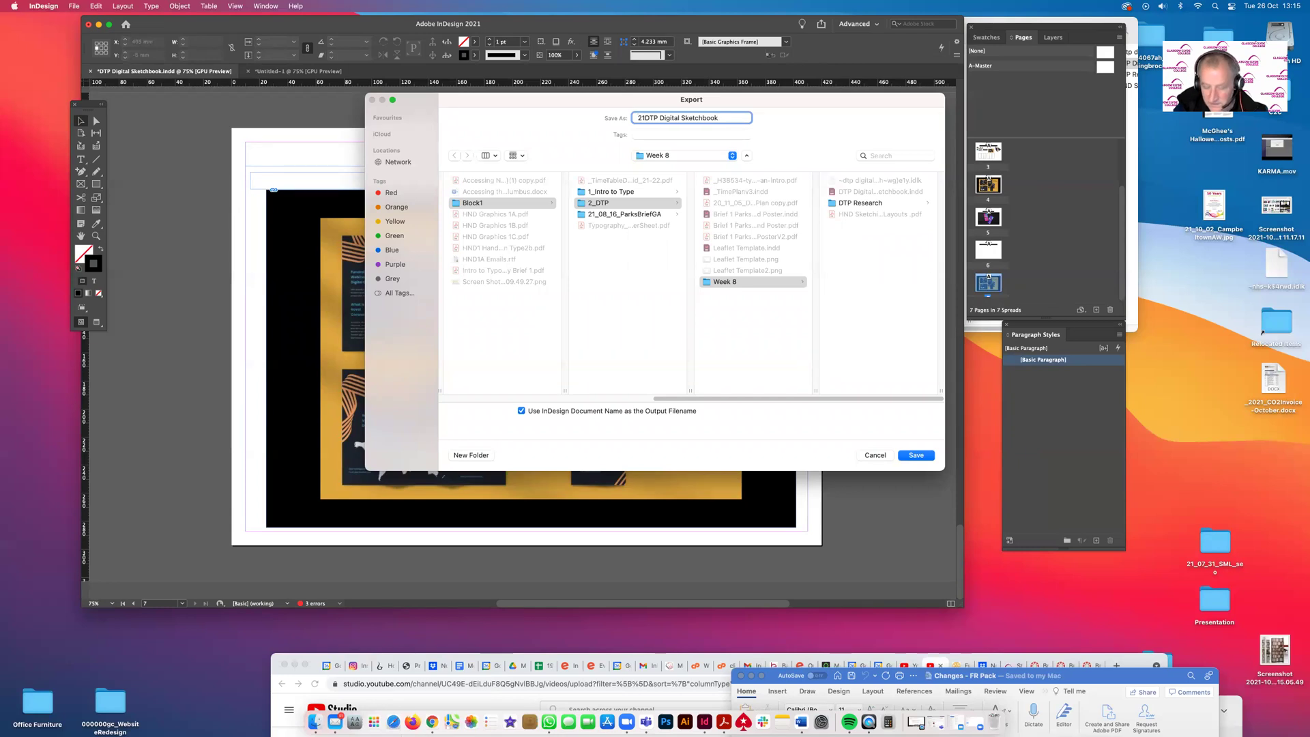
pyautogui.write('-')
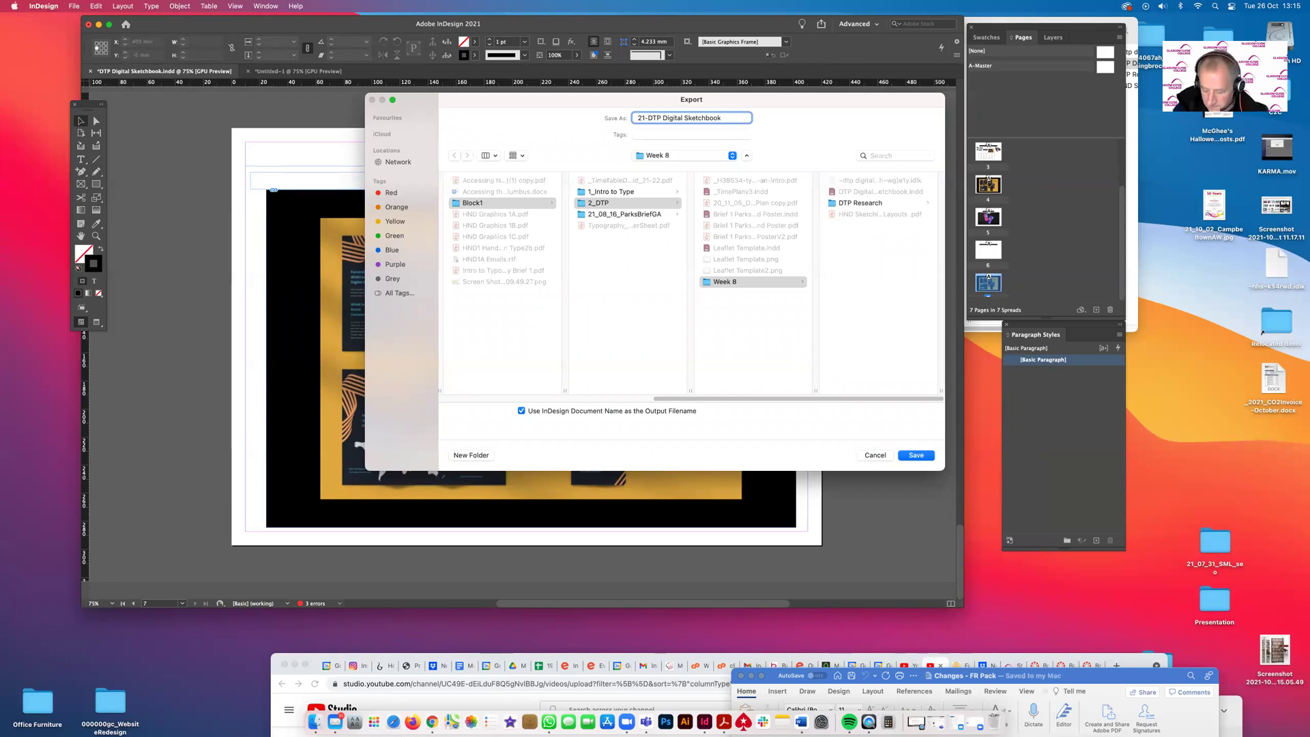
pyautogui.press('BackSpace')
pyautogui.write('_')
pyautogui.write('10_')
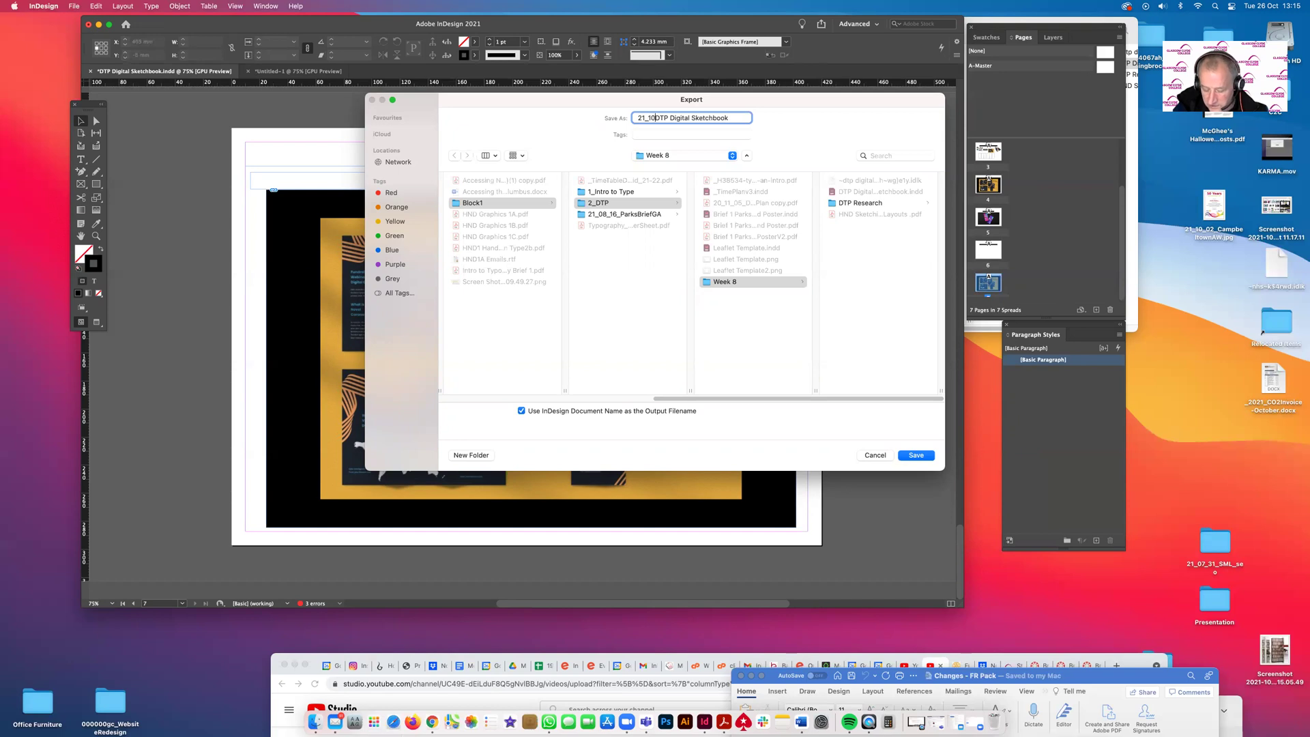
pyautogui.write('26')
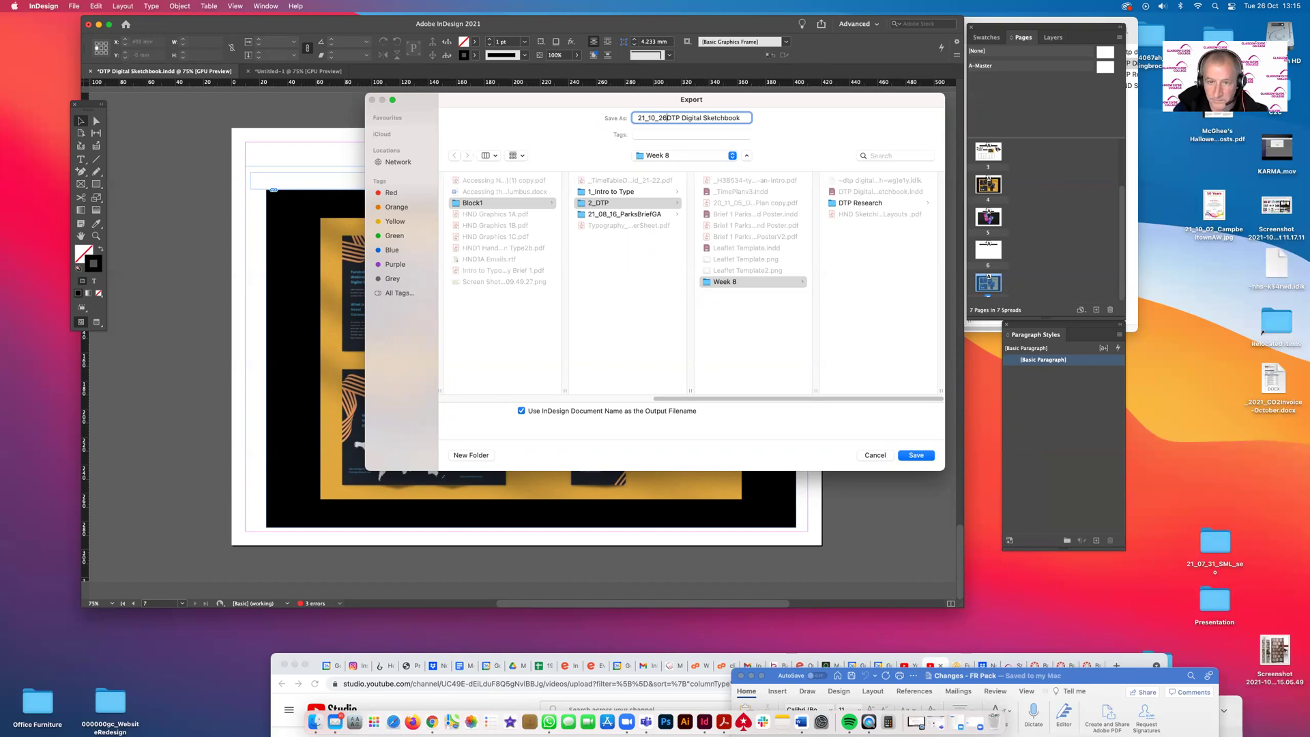
pyautogui.write('_')
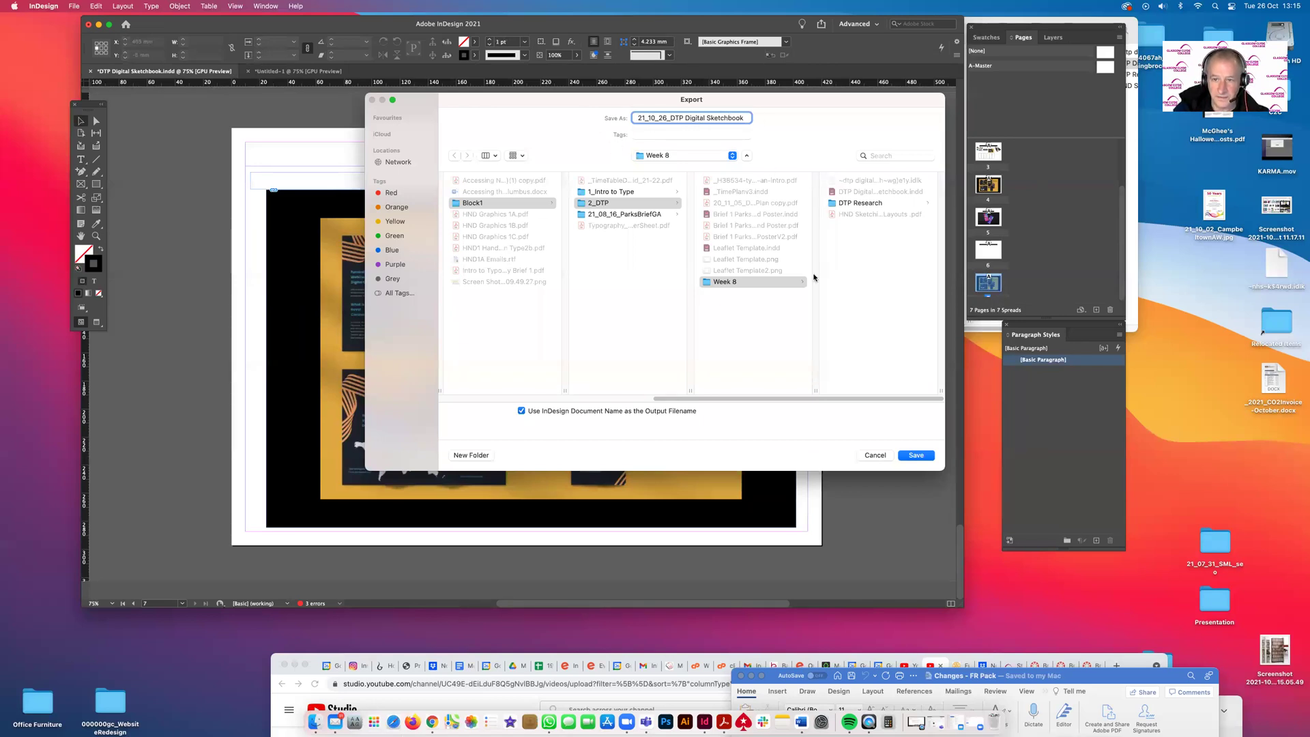
pyautogui.click(917, 455)
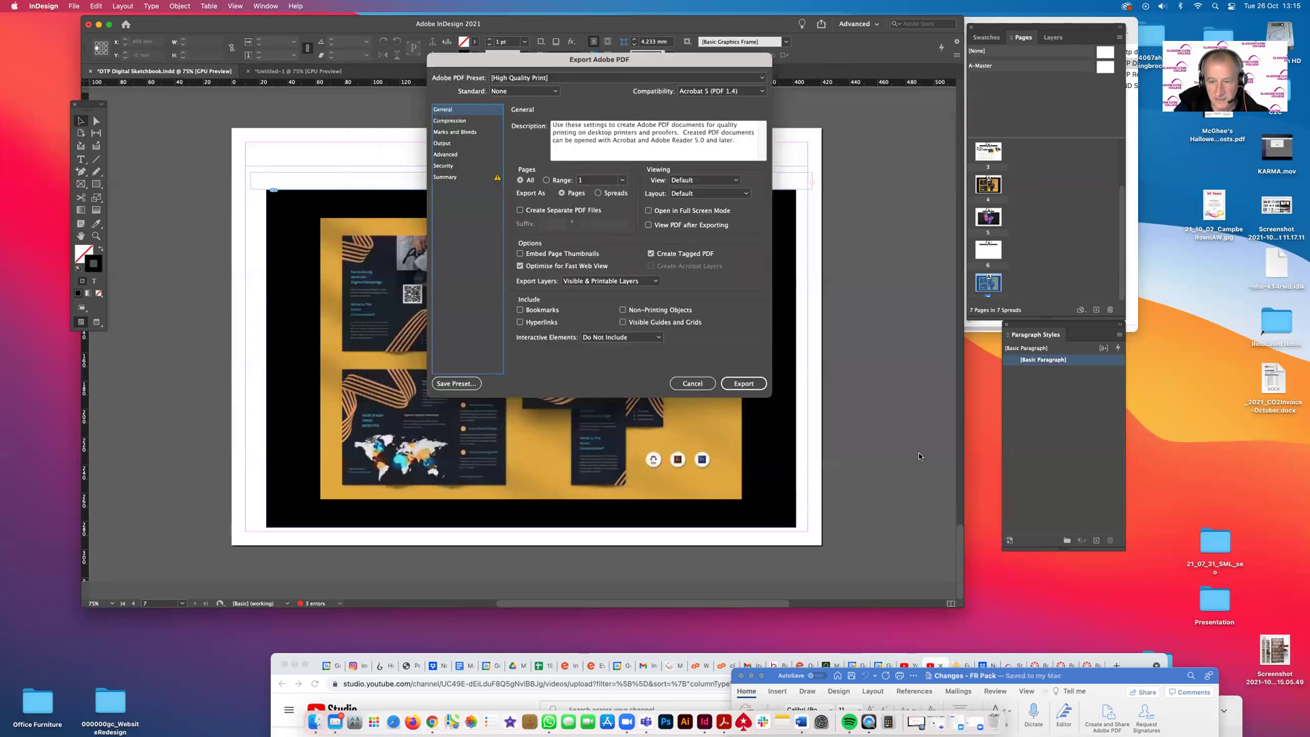
pyautogui.click(750, 385)
pyautogui.click(748, 400)
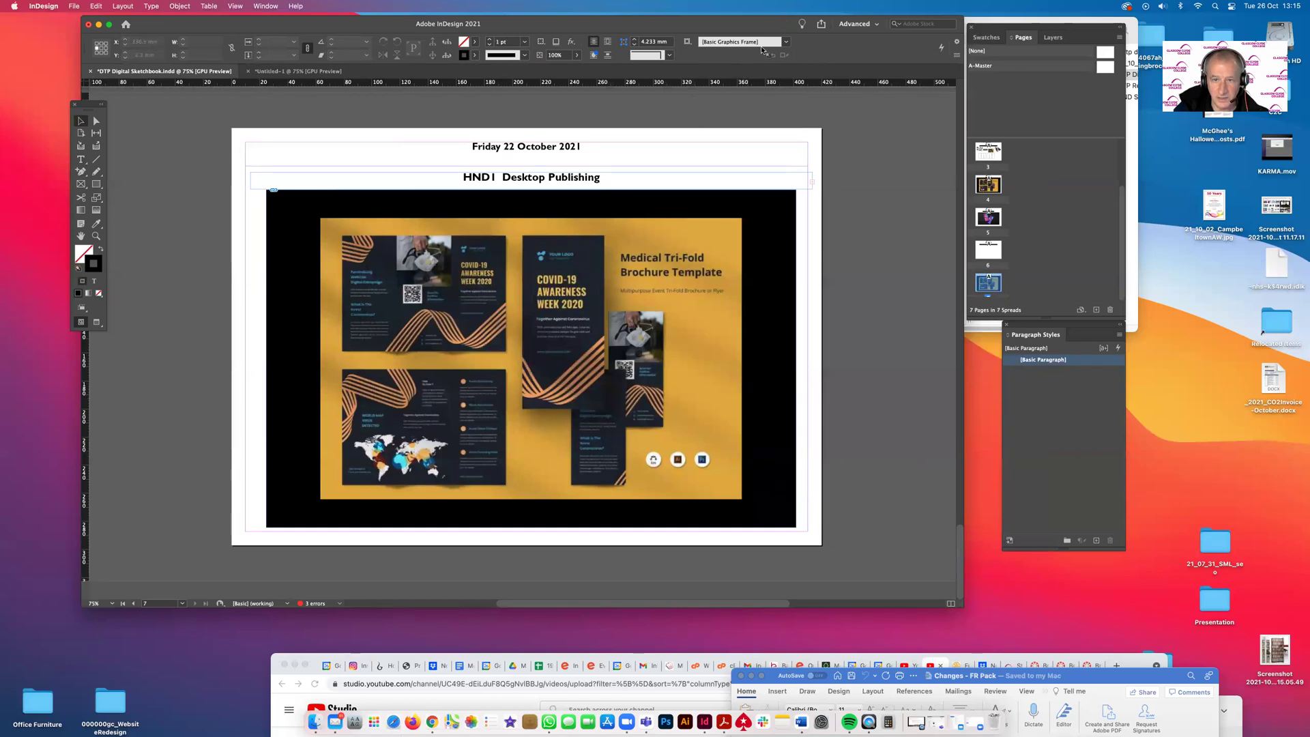
# Reveal Finder behind InDesign, browse to the 2_DTP folder, then bring InDesign back to the front
pyautogui.moveTo(764, 26); pyautogui.dragTo(762, 406)
pyautogui.click(784, 273)
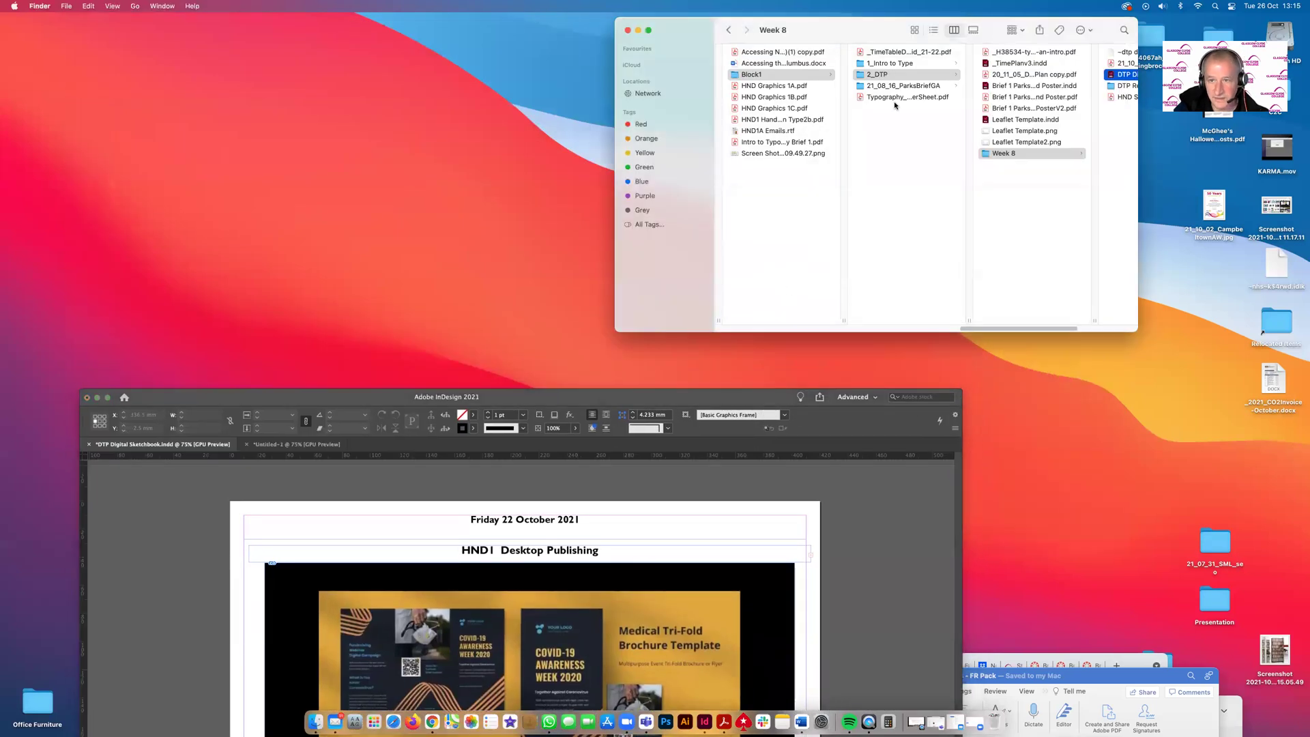
pyautogui.click(1003, 196)
pyautogui.moveTo(816, 35); pyautogui.dragTo(619, 39)
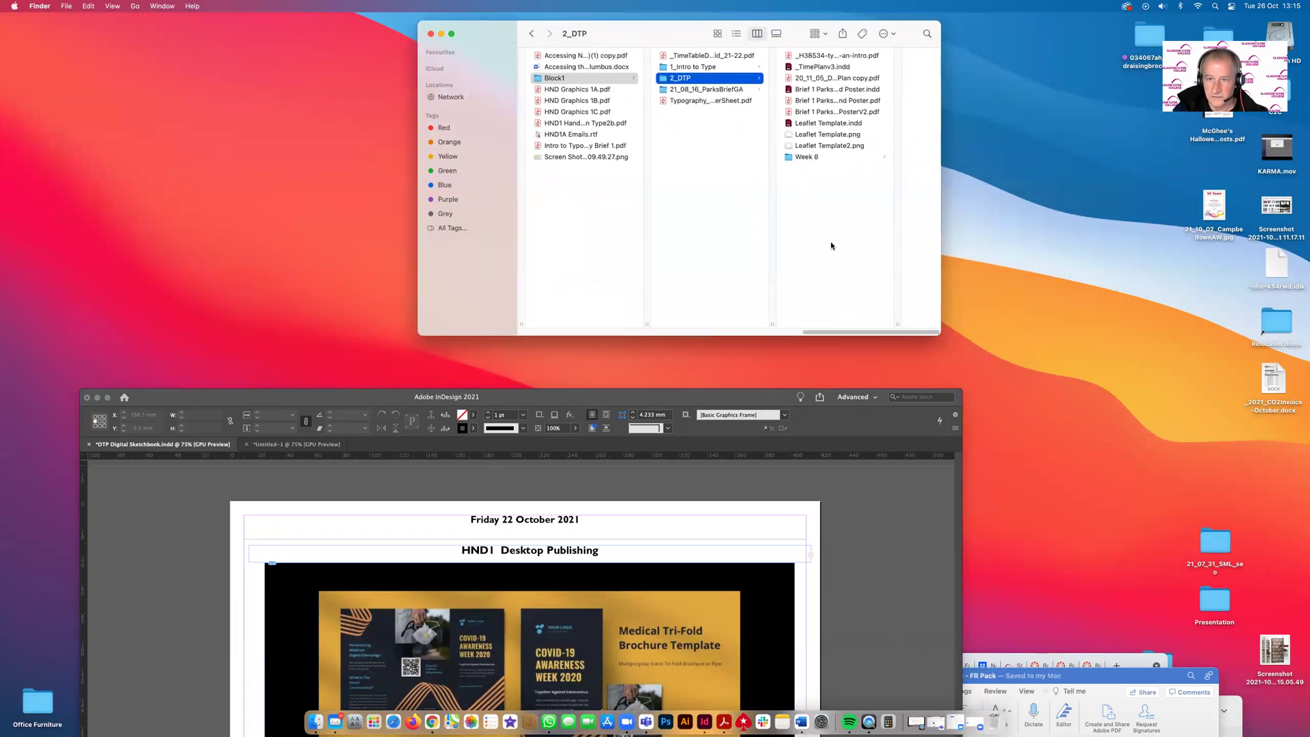
pyautogui.click(802, 80)
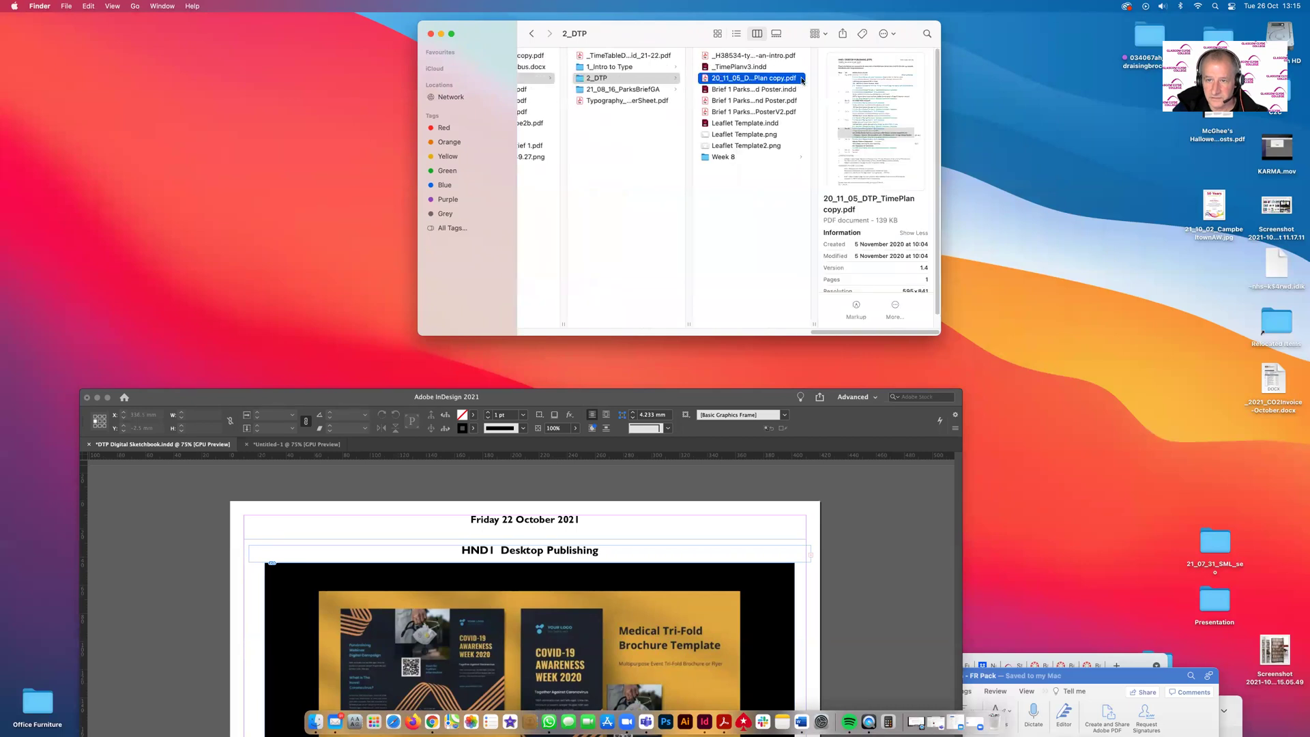
pyautogui.click(759, 217)
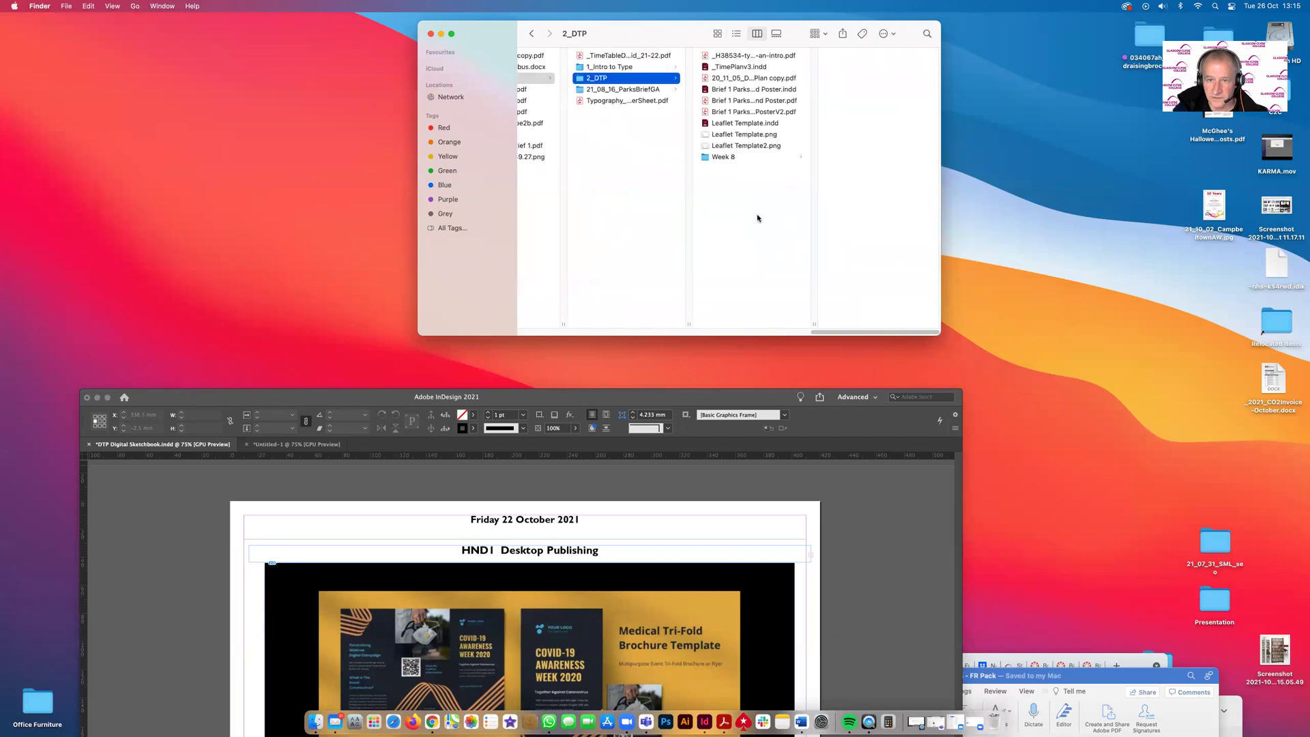
pyautogui.click(696, 399)
# Resize and reposition the InDesign window up and to the left
pyautogui.doubleClick(600, 396)
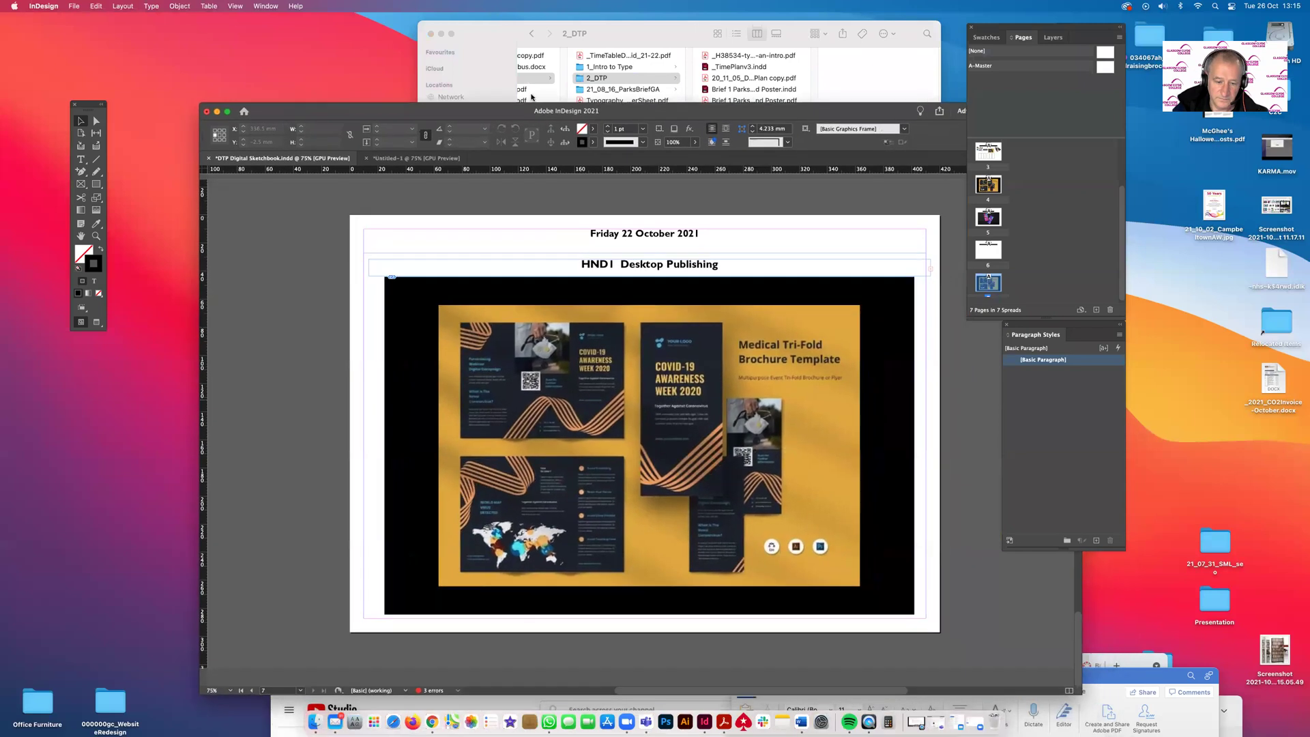
pyautogui.click(75, 7)
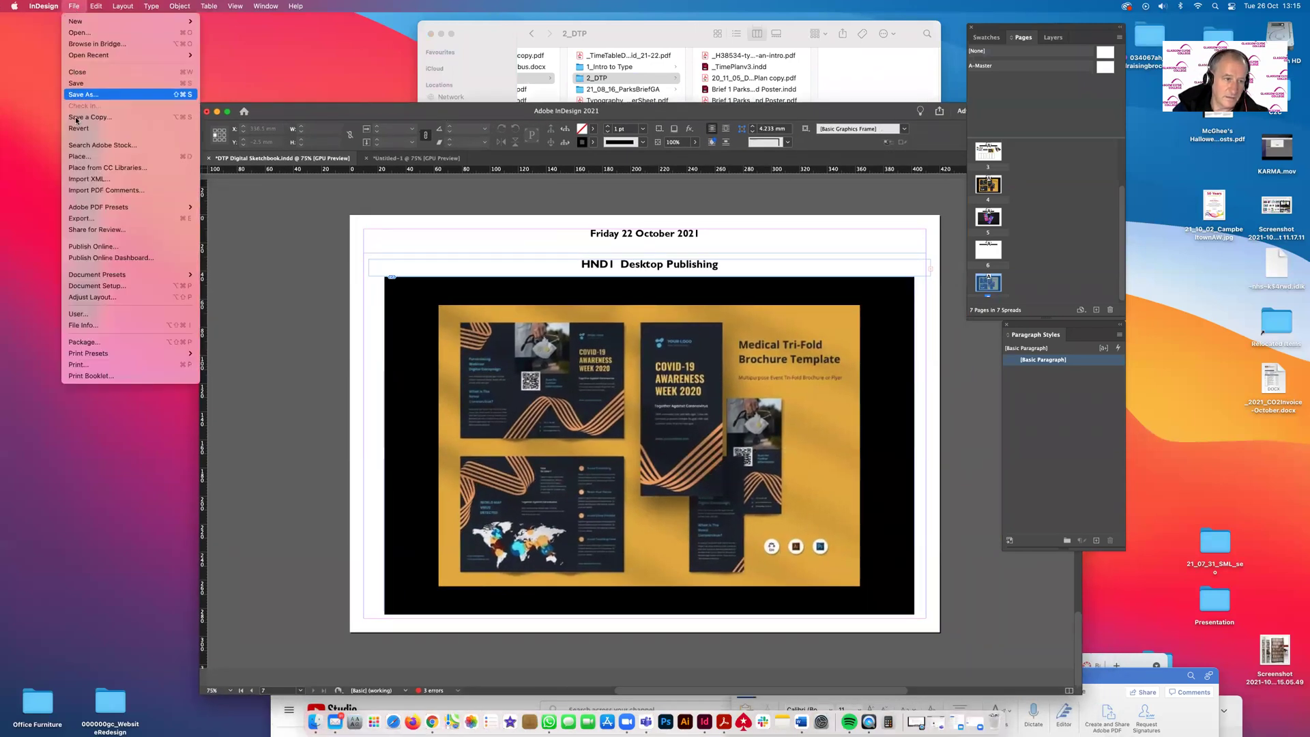
pyautogui.click(262, 115)
pyautogui.moveTo(262, 114); pyautogui.dragTo(171, 49)
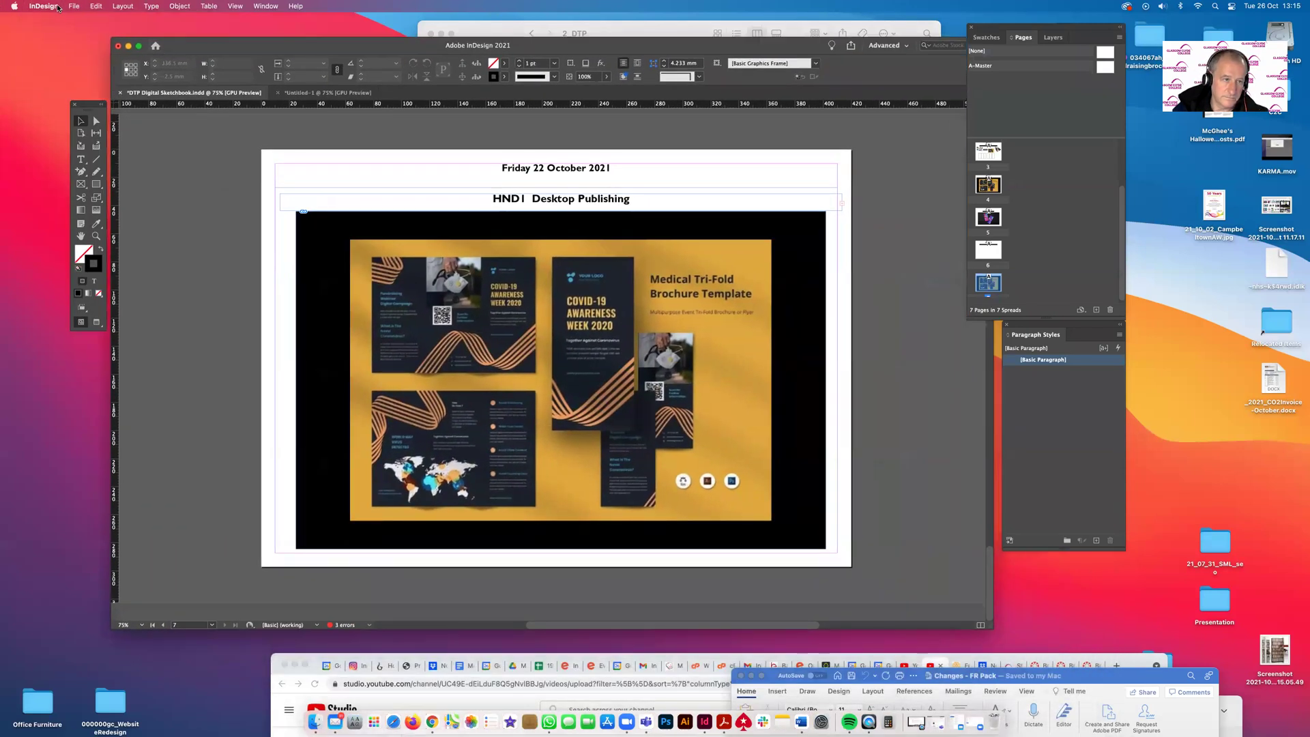
# Export a High Quality Print PDF named 21_10_26_DTP Digital Sketchbook into DTP Research, accepting the overset warning
pyautogui.click(73, 6)
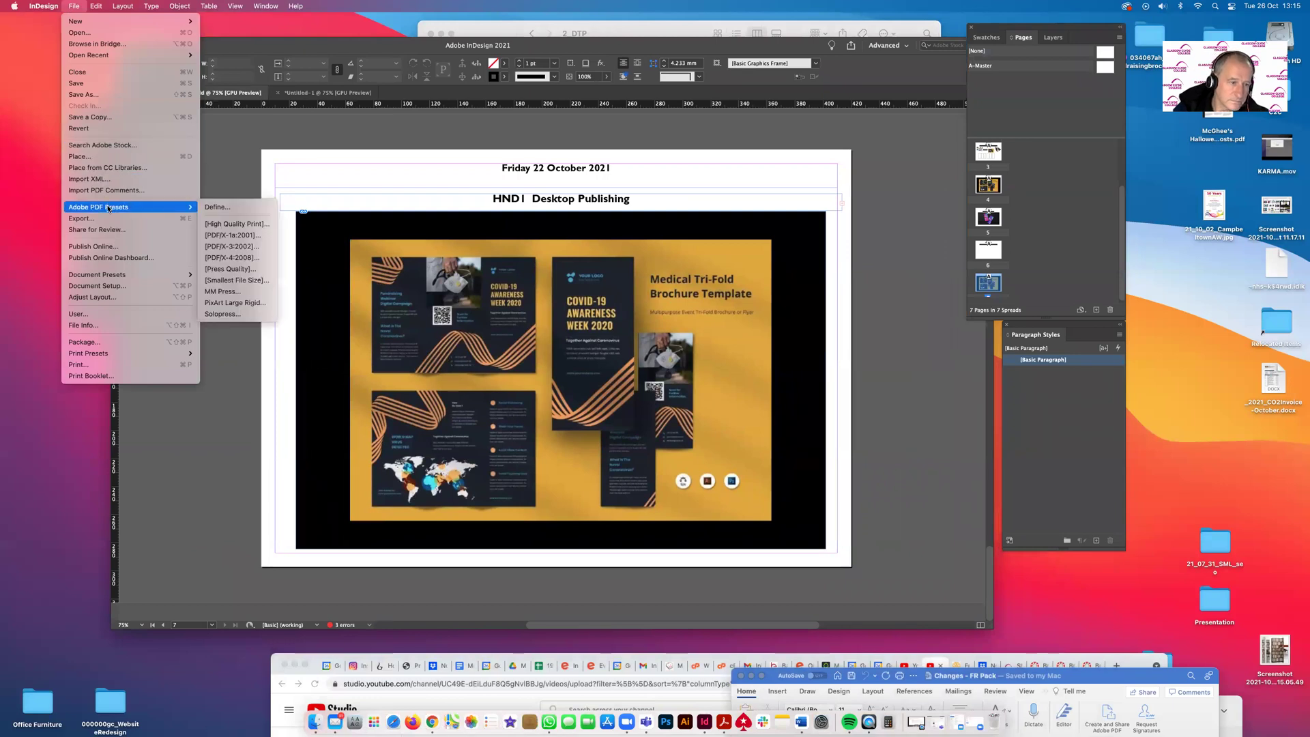
pyautogui.click(587, 262)
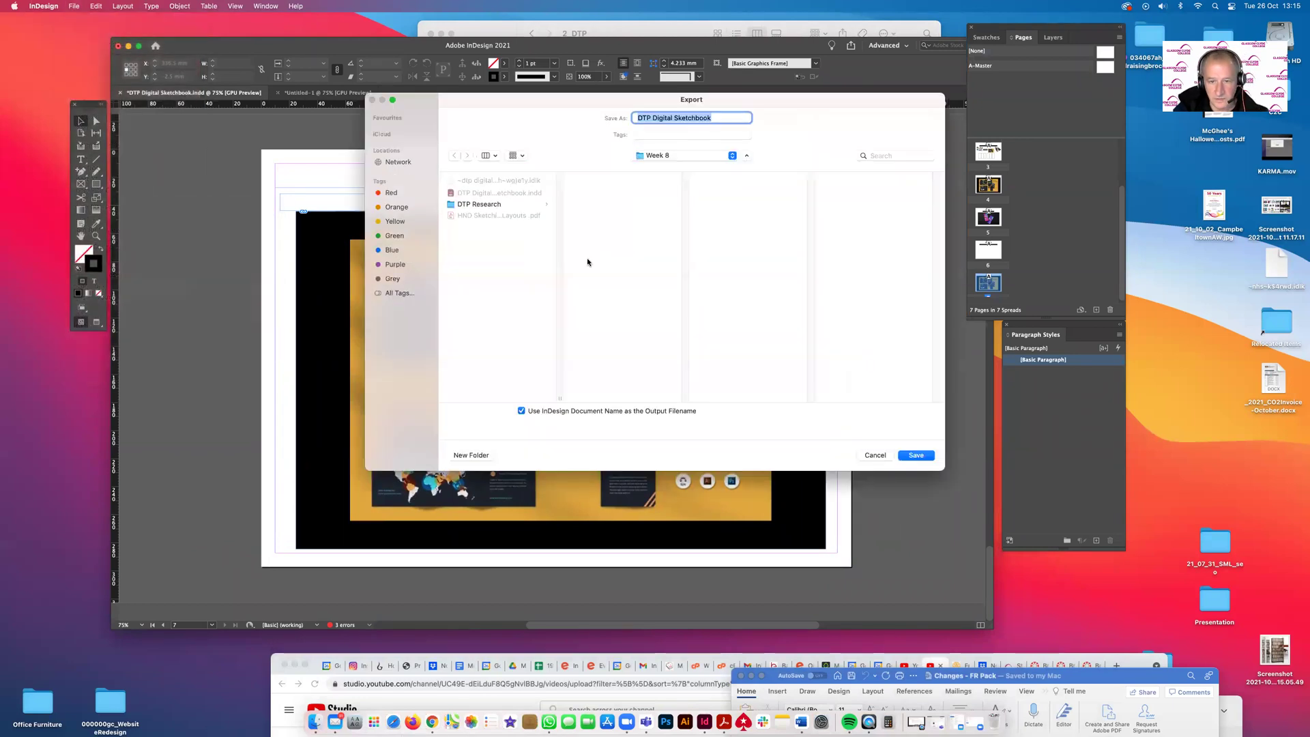
pyautogui.click(637, 118)
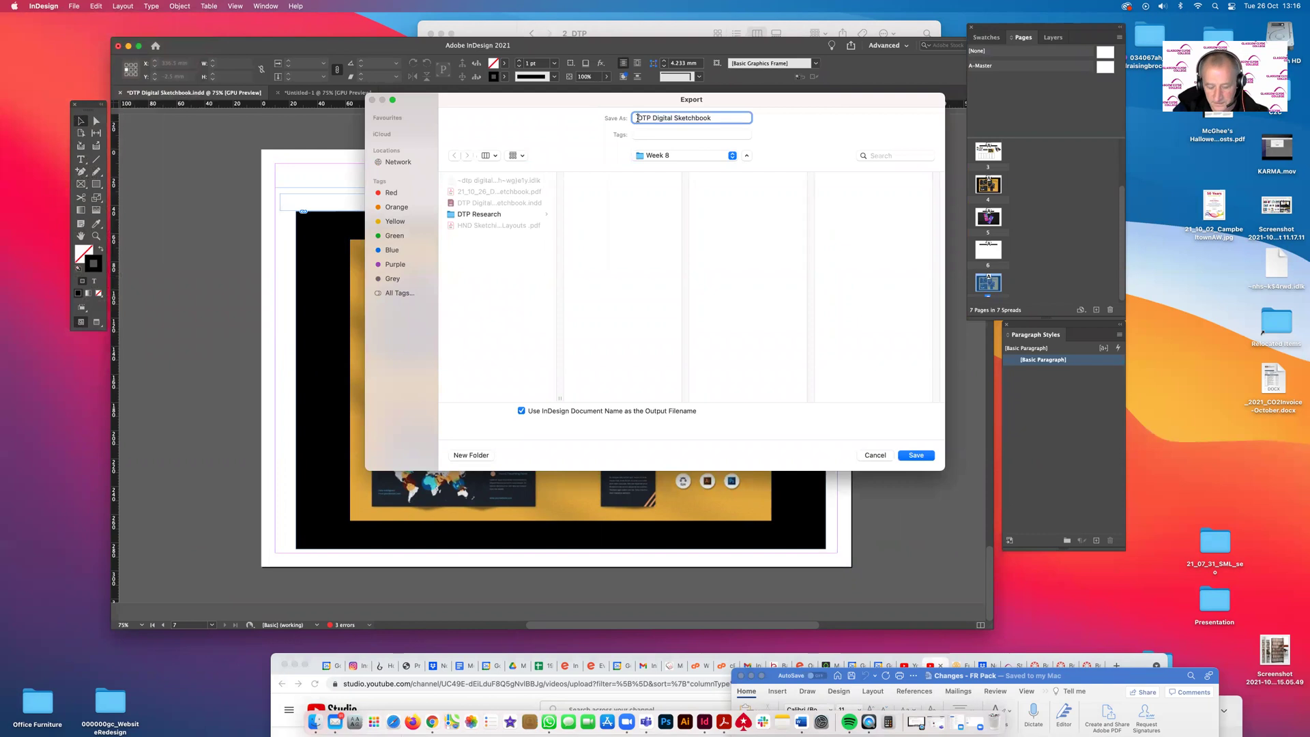
pyautogui.write('21_')
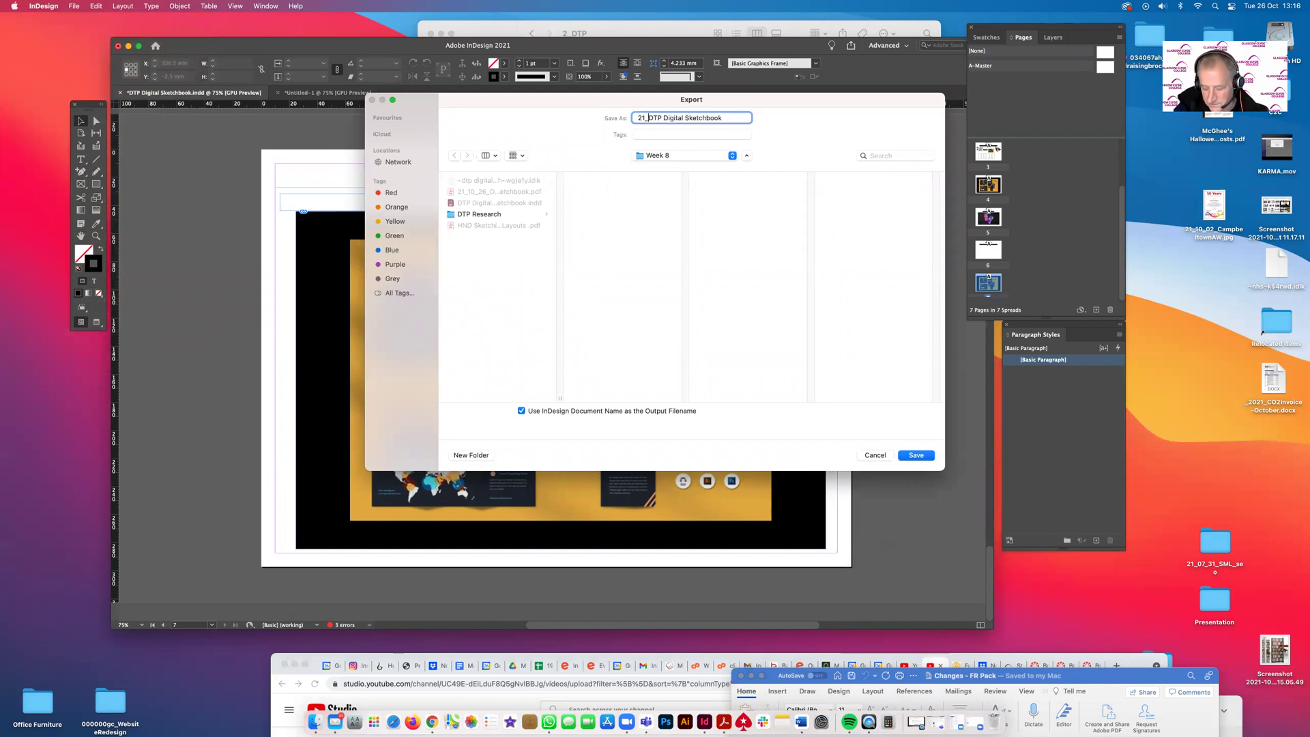
pyautogui.write('10_26_')
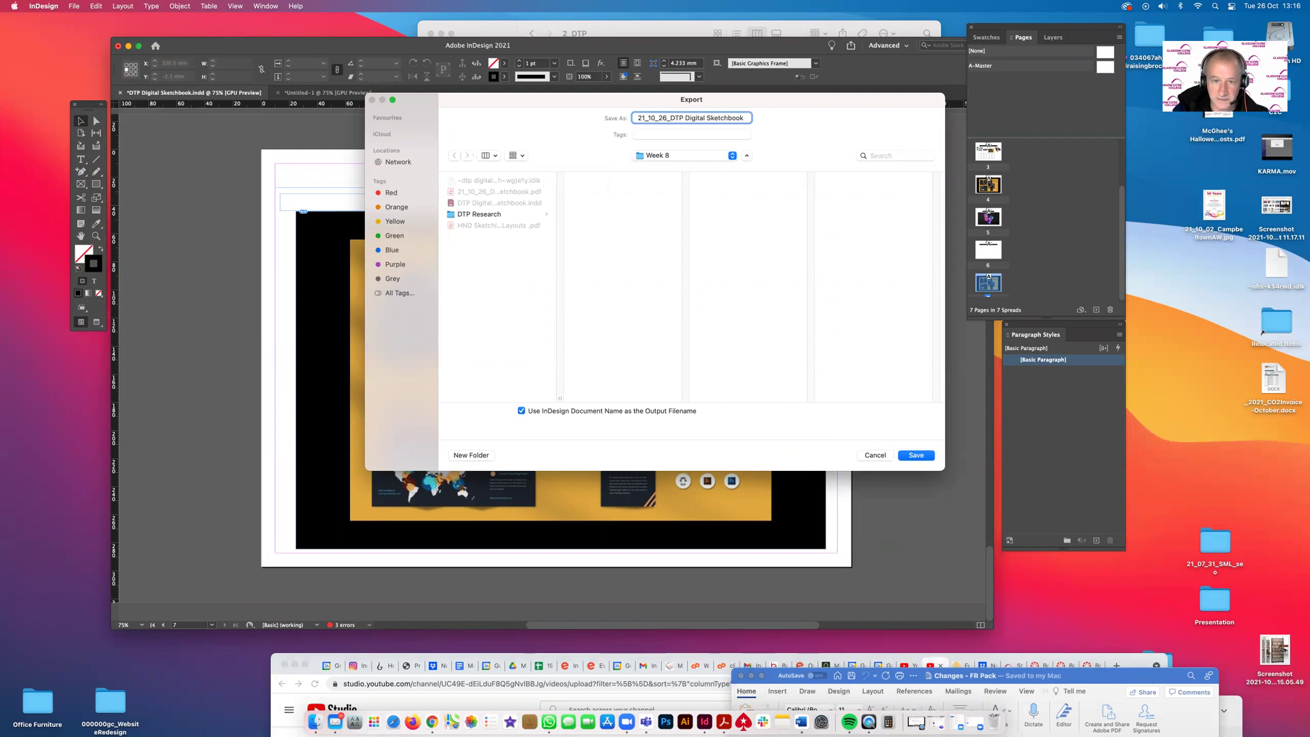
pyautogui.click(498, 216)
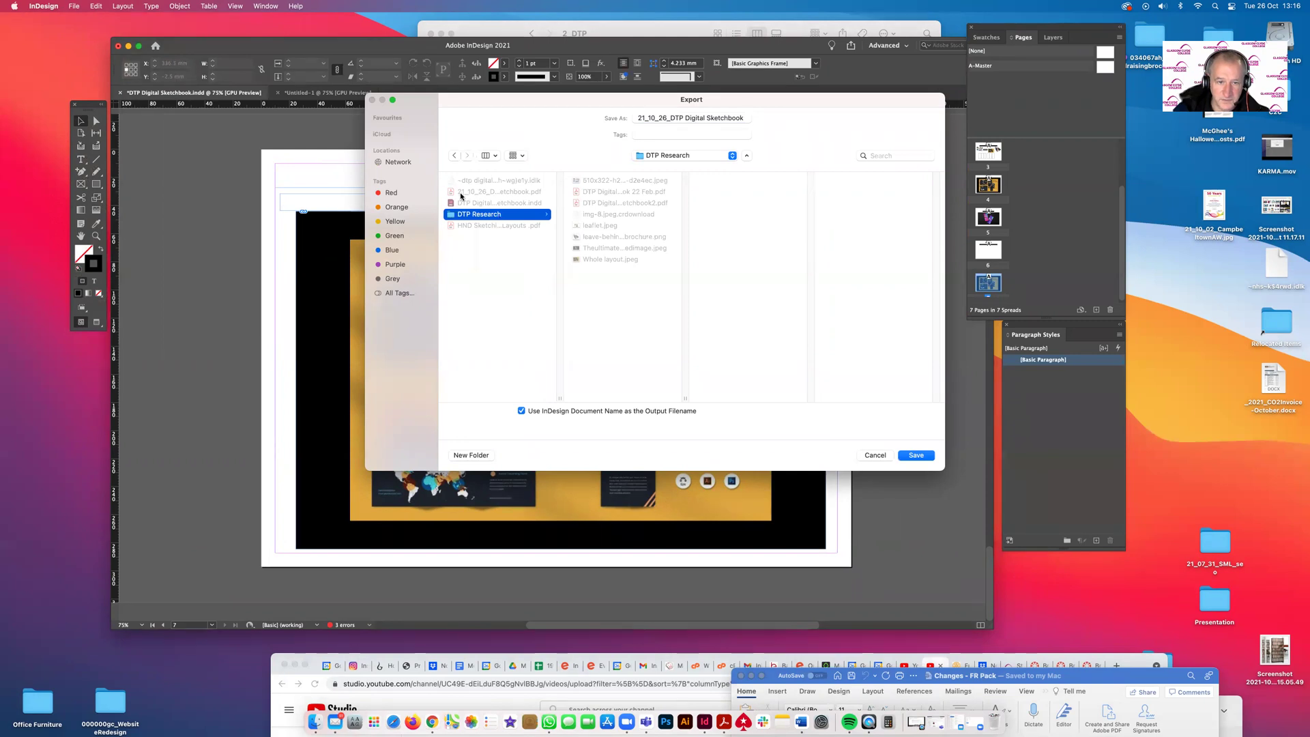
pyautogui.click(917, 456)
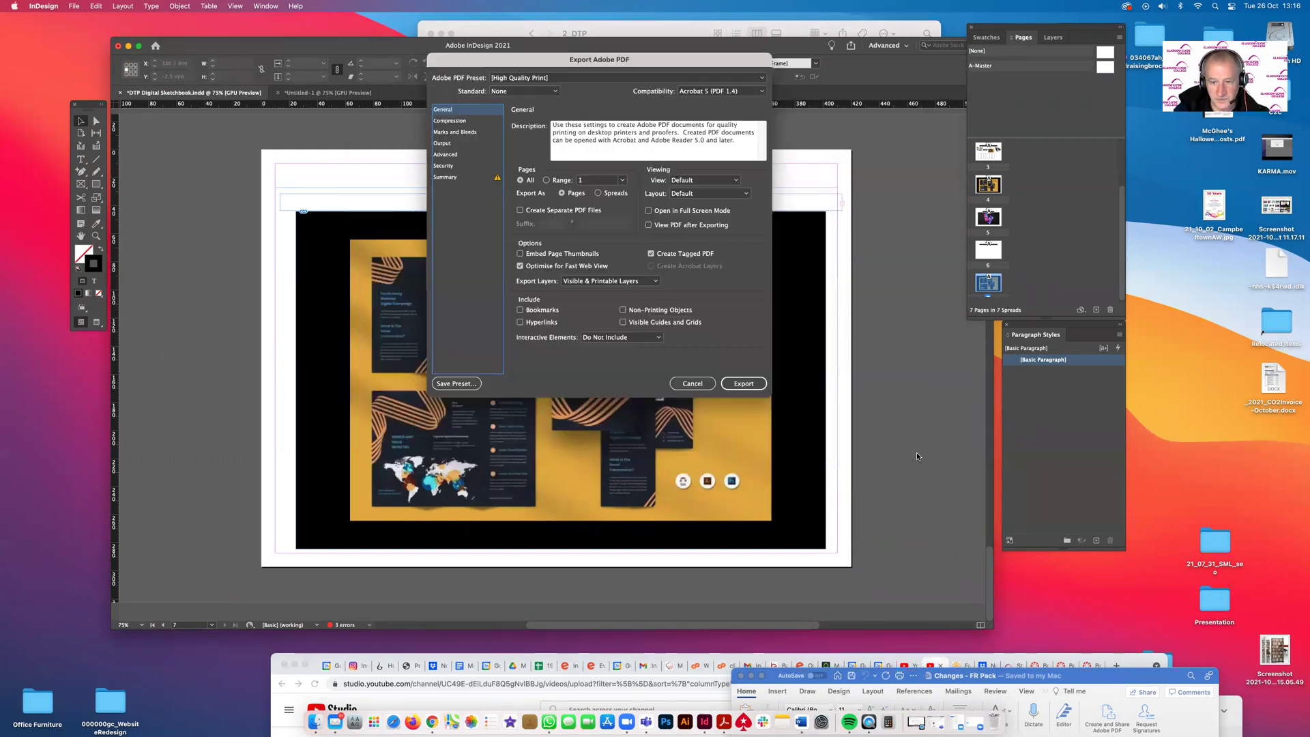
pyautogui.click(747, 387)
pyautogui.click(750, 402)
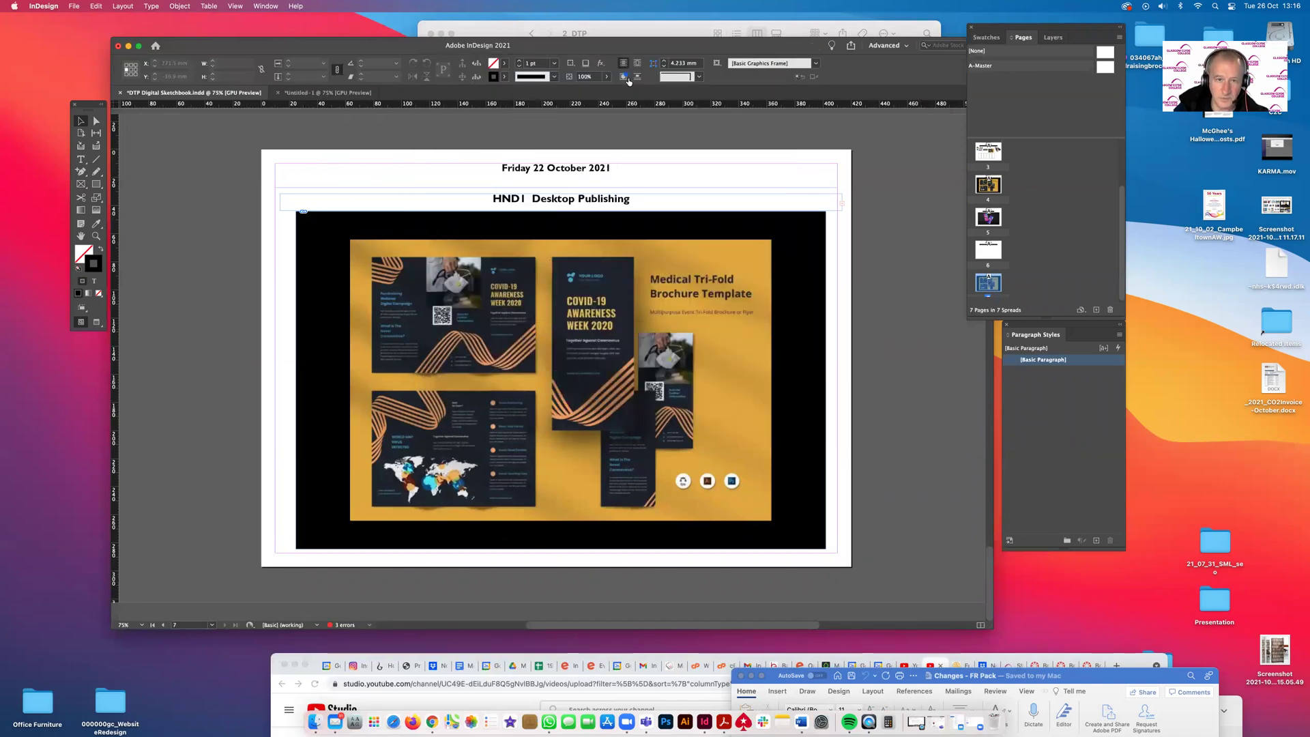
# In Finder, go up to Block1, into 2_DTP, and open the 1_Intro to Type folder
pyautogui.moveTo(629, 46); pyautogui.dragTo(715, 407)
pyautogui.click(736, 258)
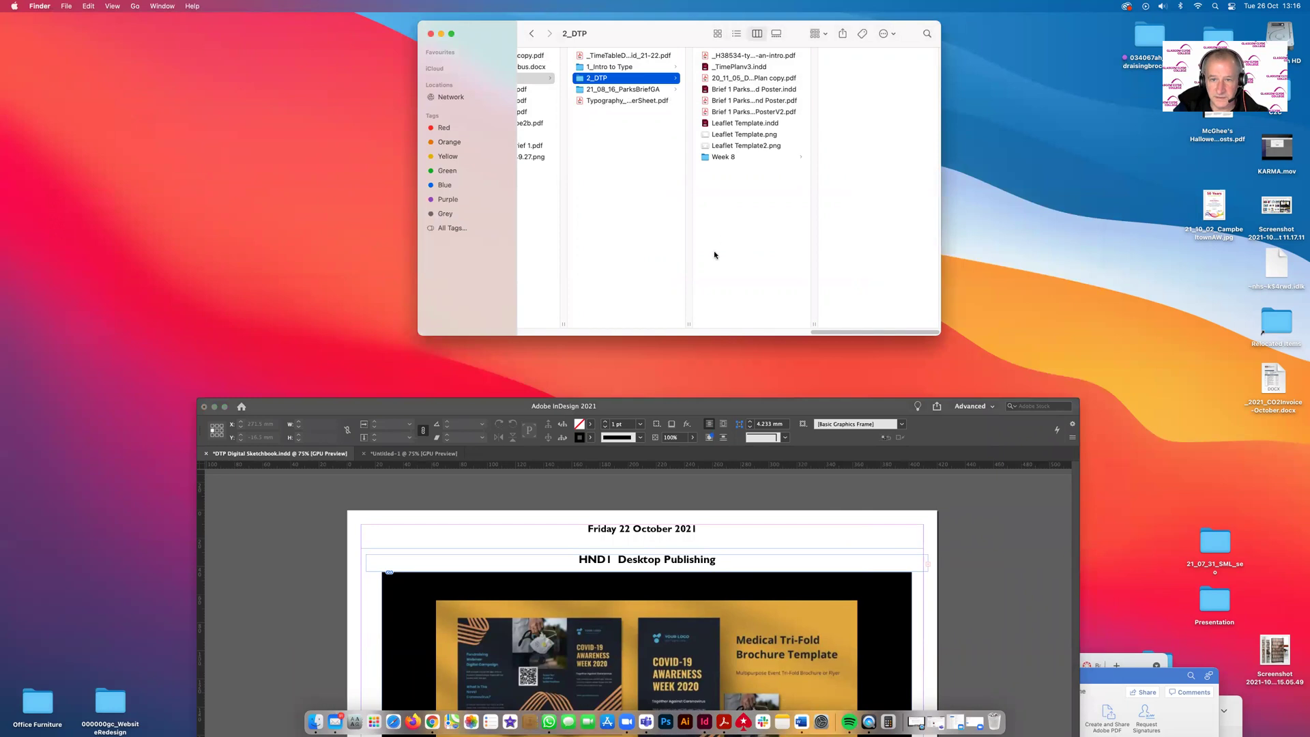
pyautogui.press('Left')
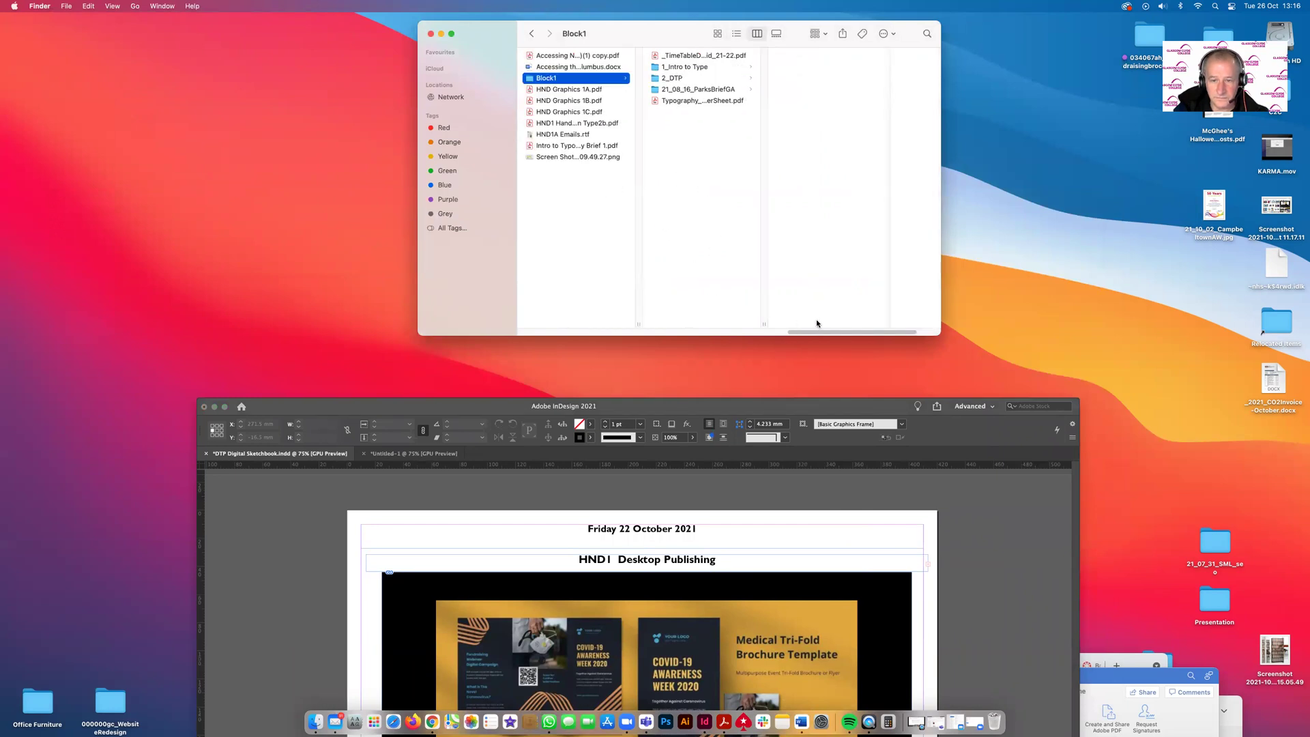
pyautogui.click(692, 79)
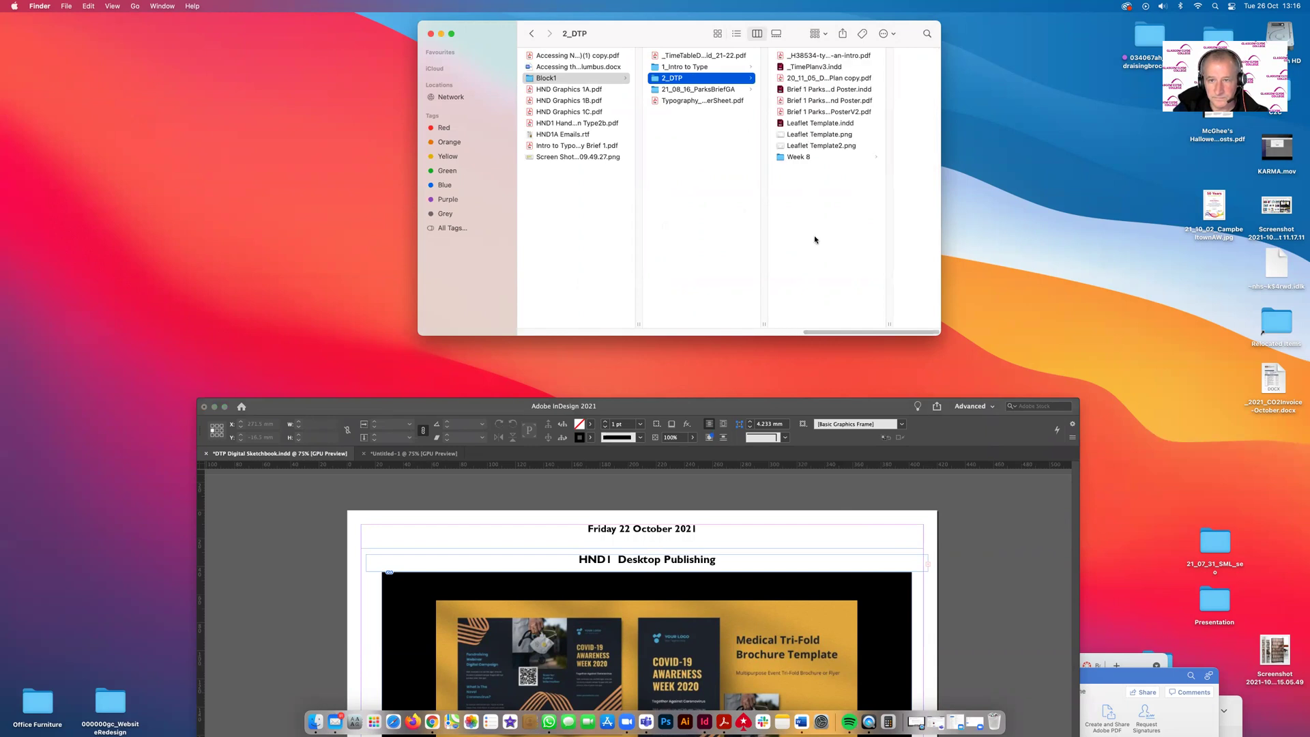
pyautogui.moveTo(836, 333); pyautogui.dragTo(776, 334)
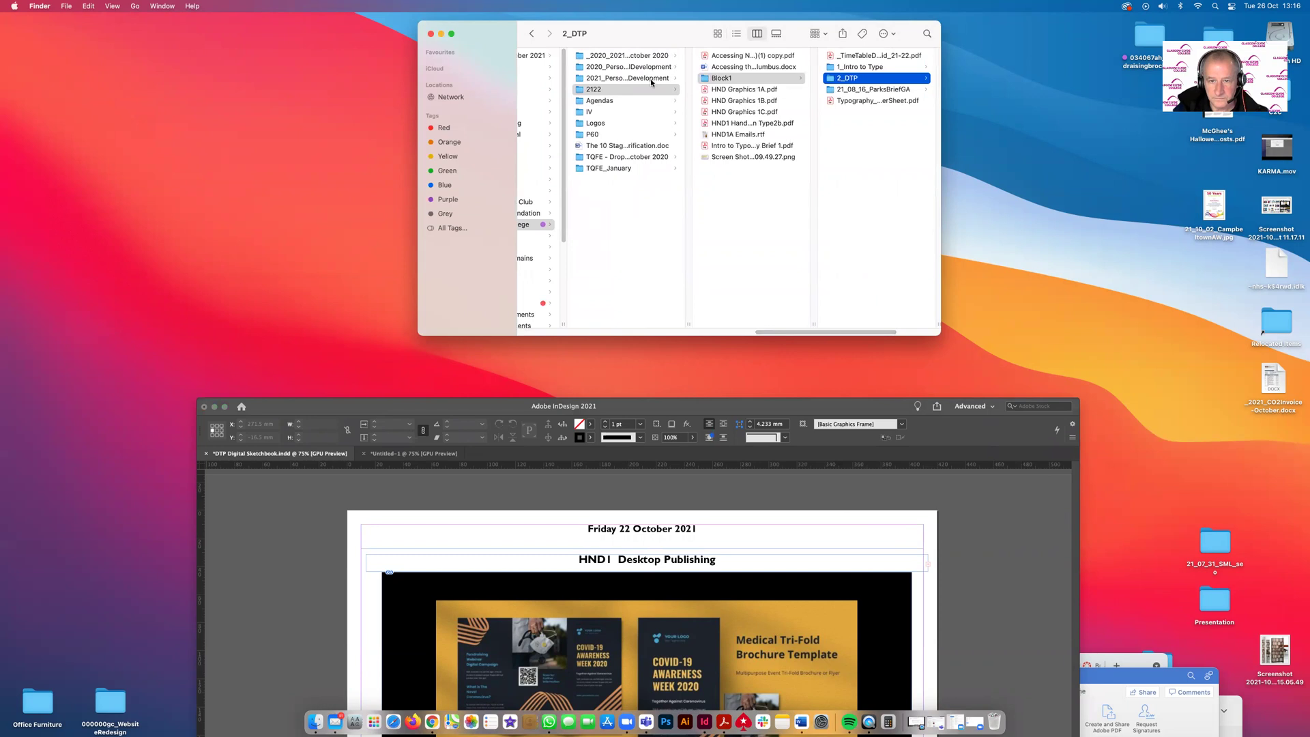
pyautogui.click(498, 407)
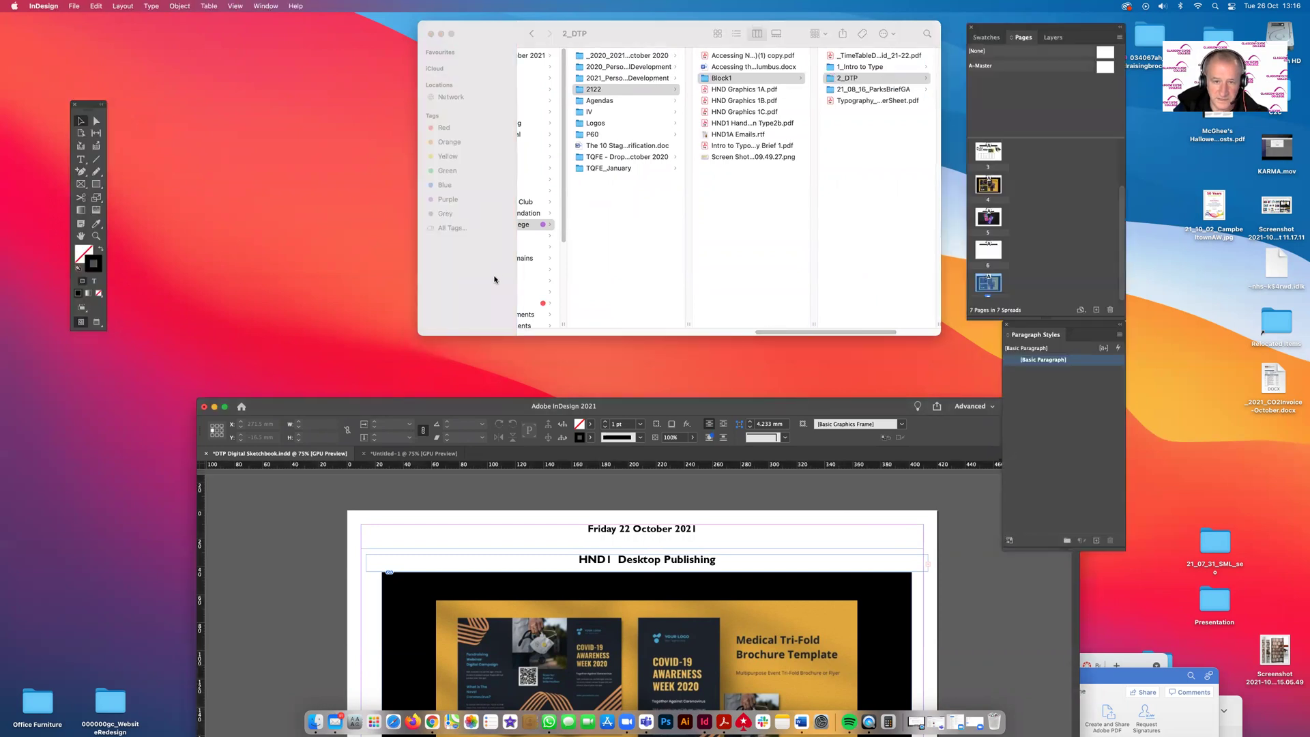
pyautogui.click(858, 68)
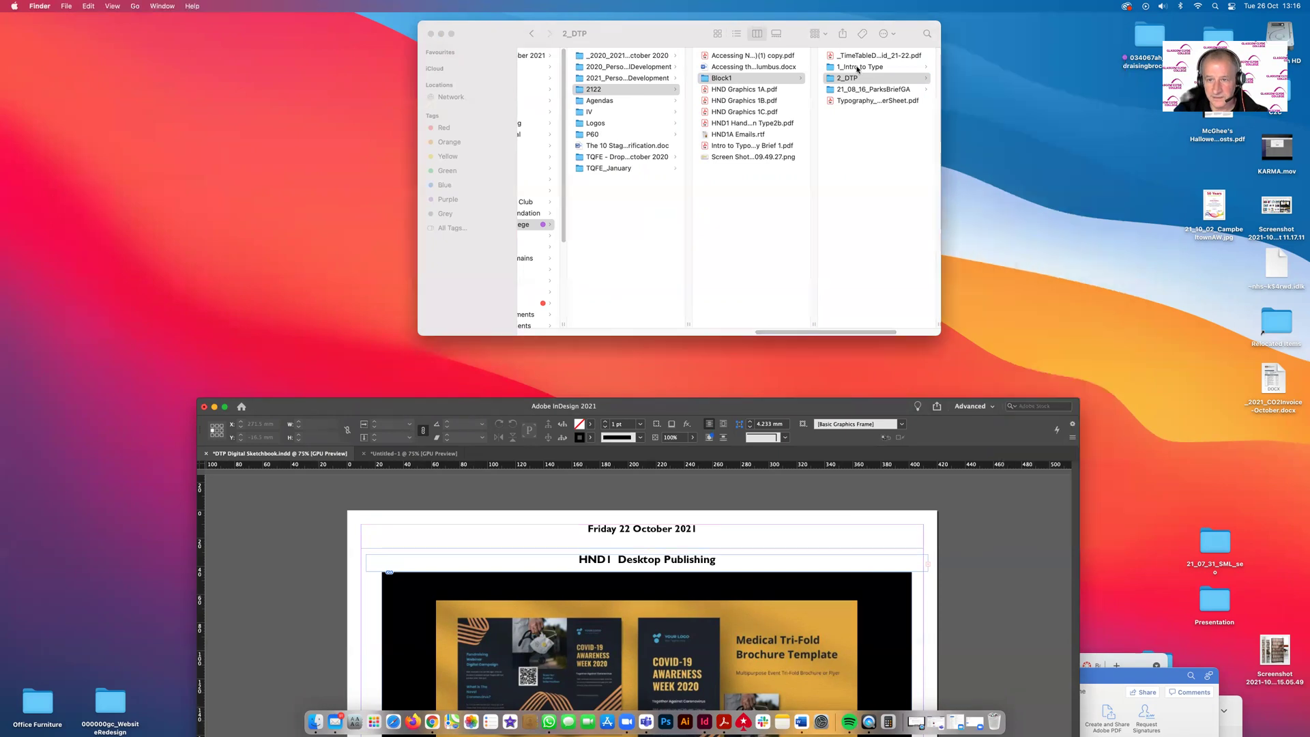
pyautogui.click(859, 66)
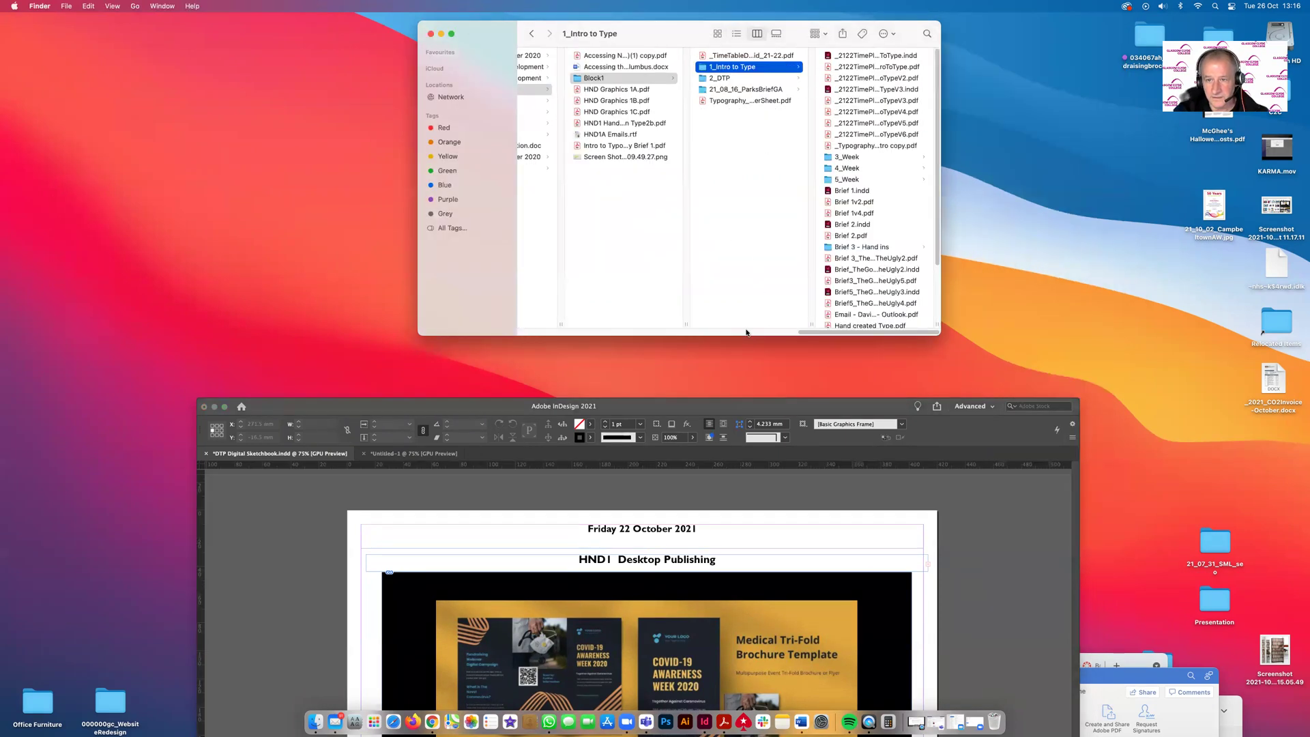
# Start File > Export for 'DTP Digital Sketchbook', keeping DTP Research as the save location
pyautogui.moveTo(431, 406); pyautogui.dragTo(408, 5)
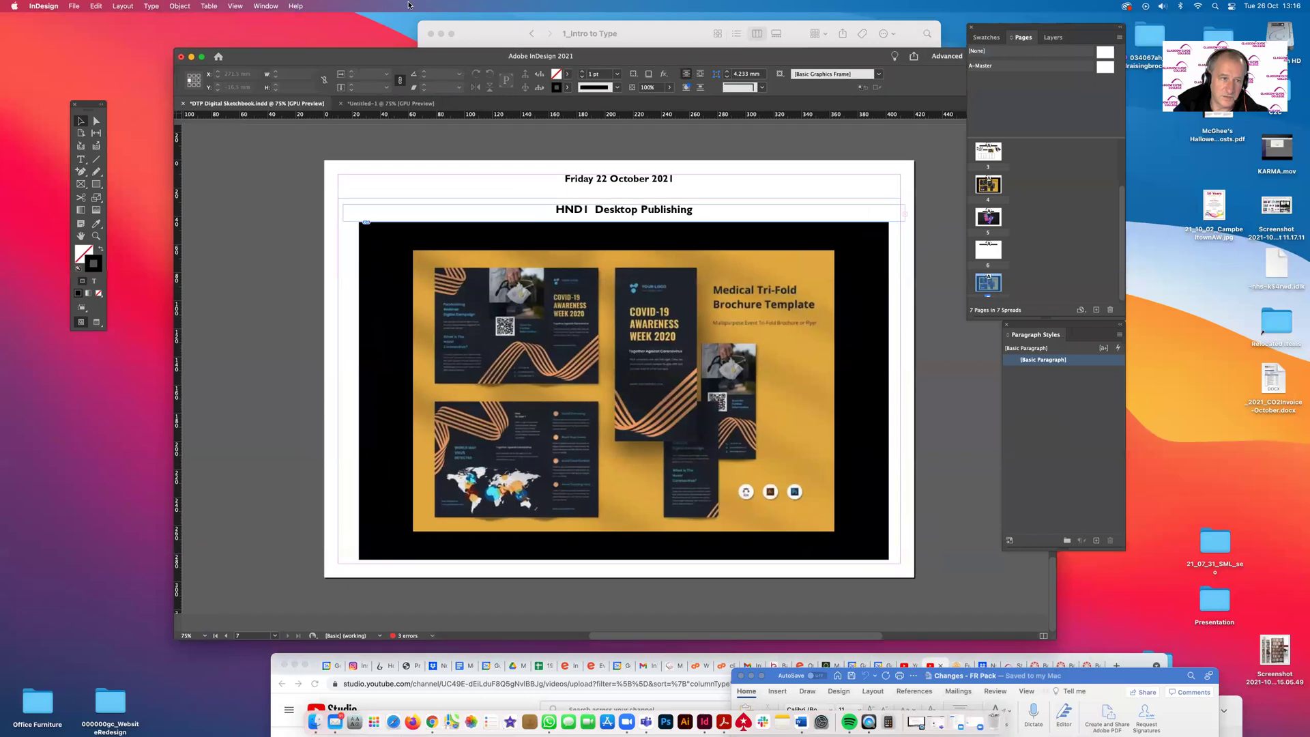
pyautogui.click(73, 6)
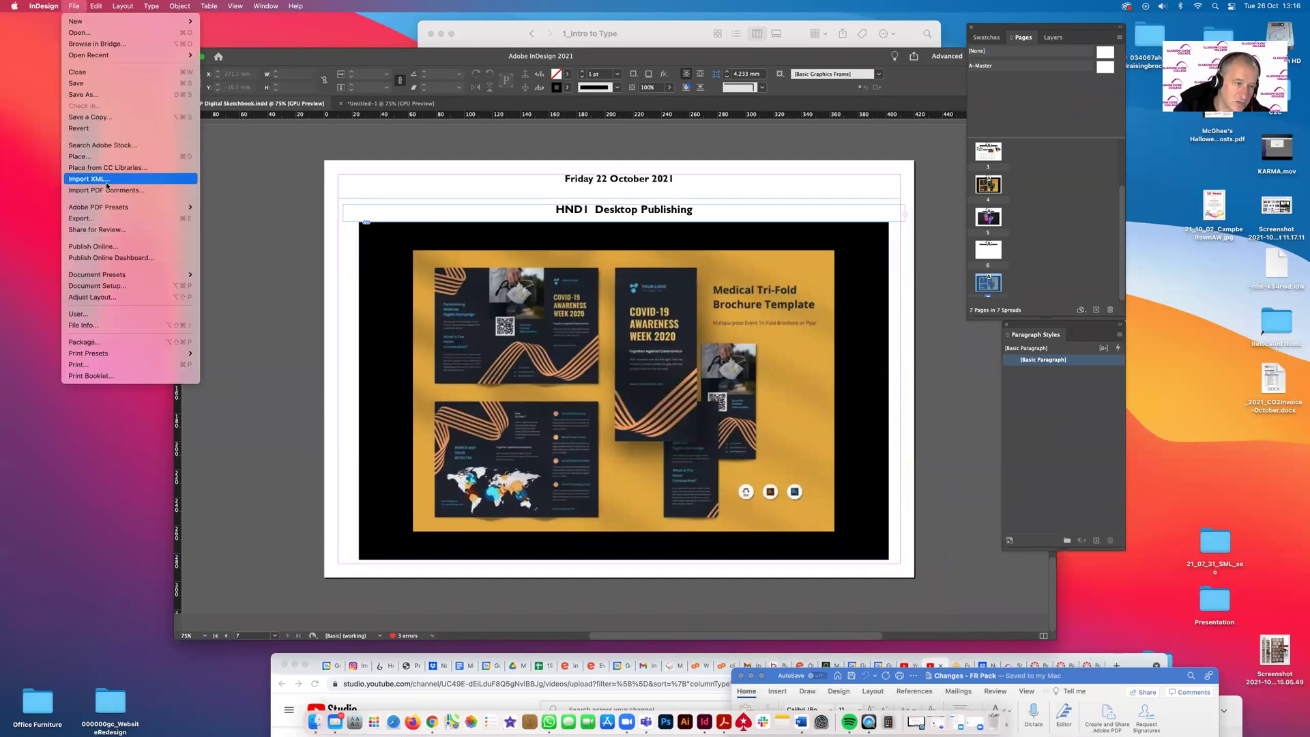
pyautogui.click(665, 241)
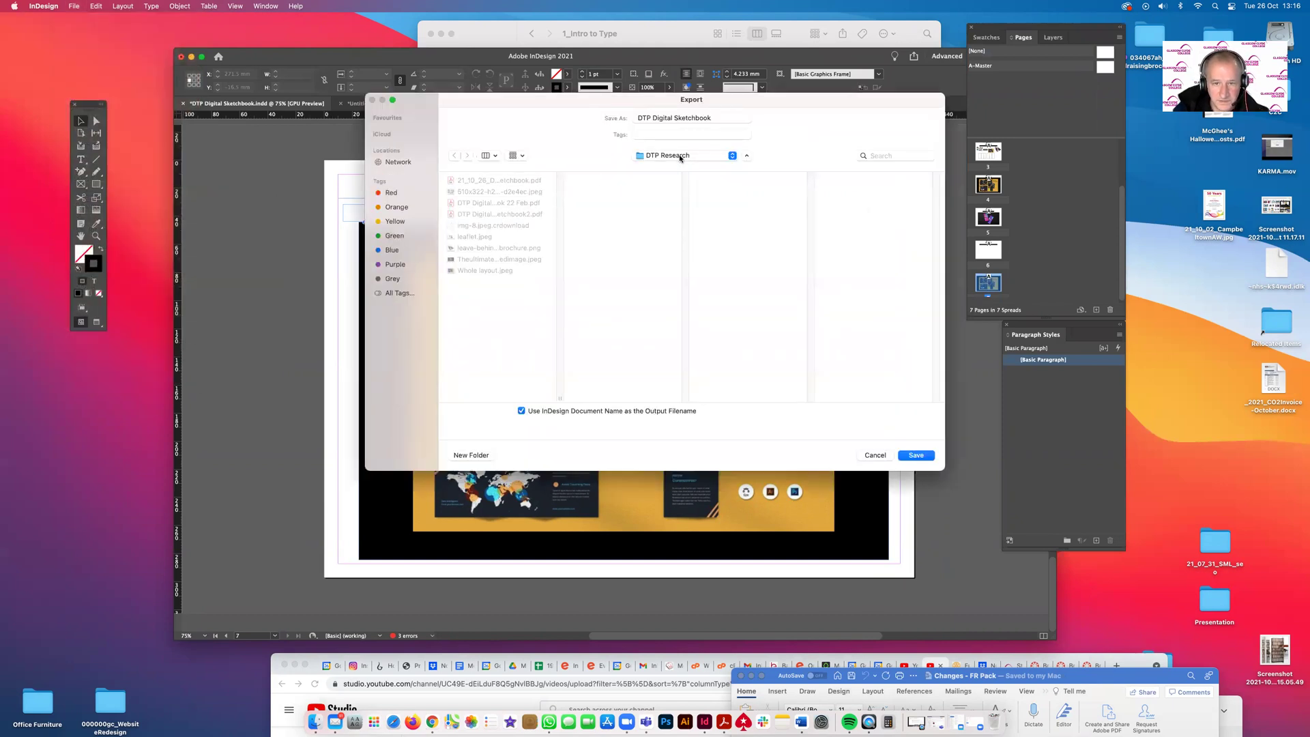
pyautogui.click(678, 156)
pyautogui.click(680, 158)
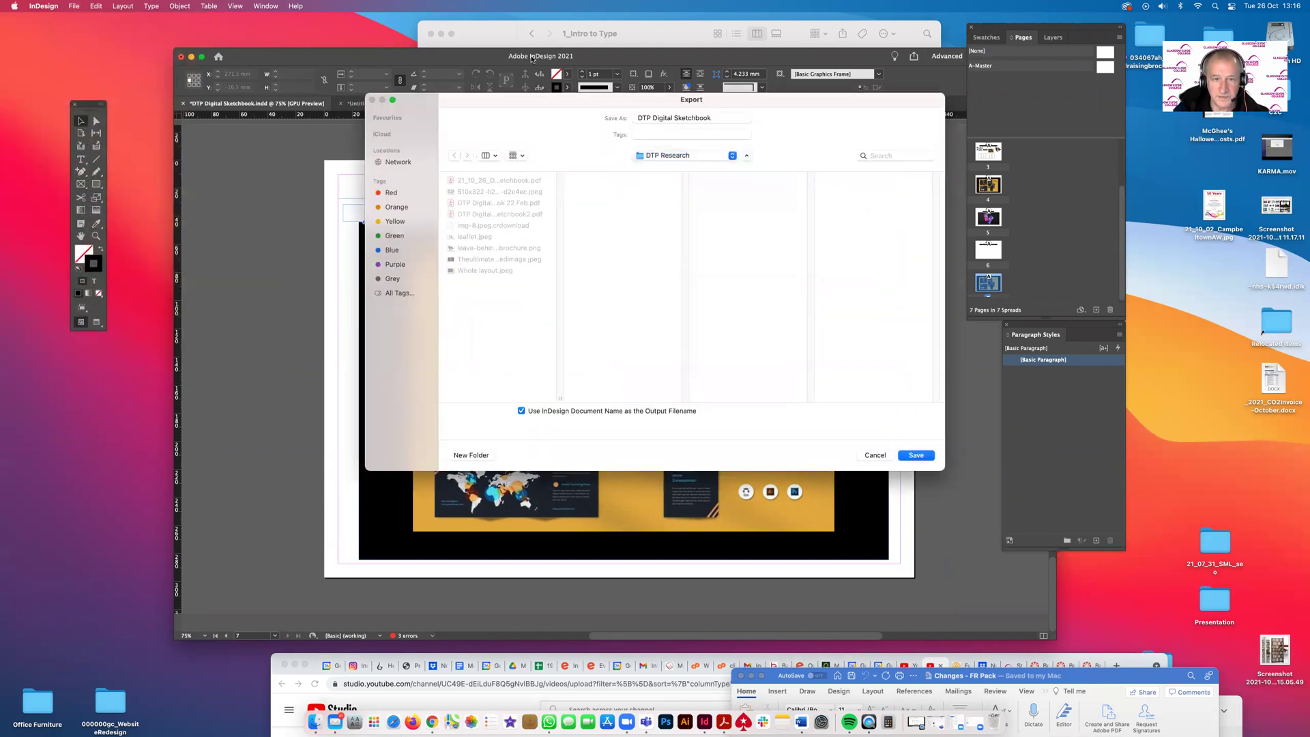
pyautogui.click(507, 31)
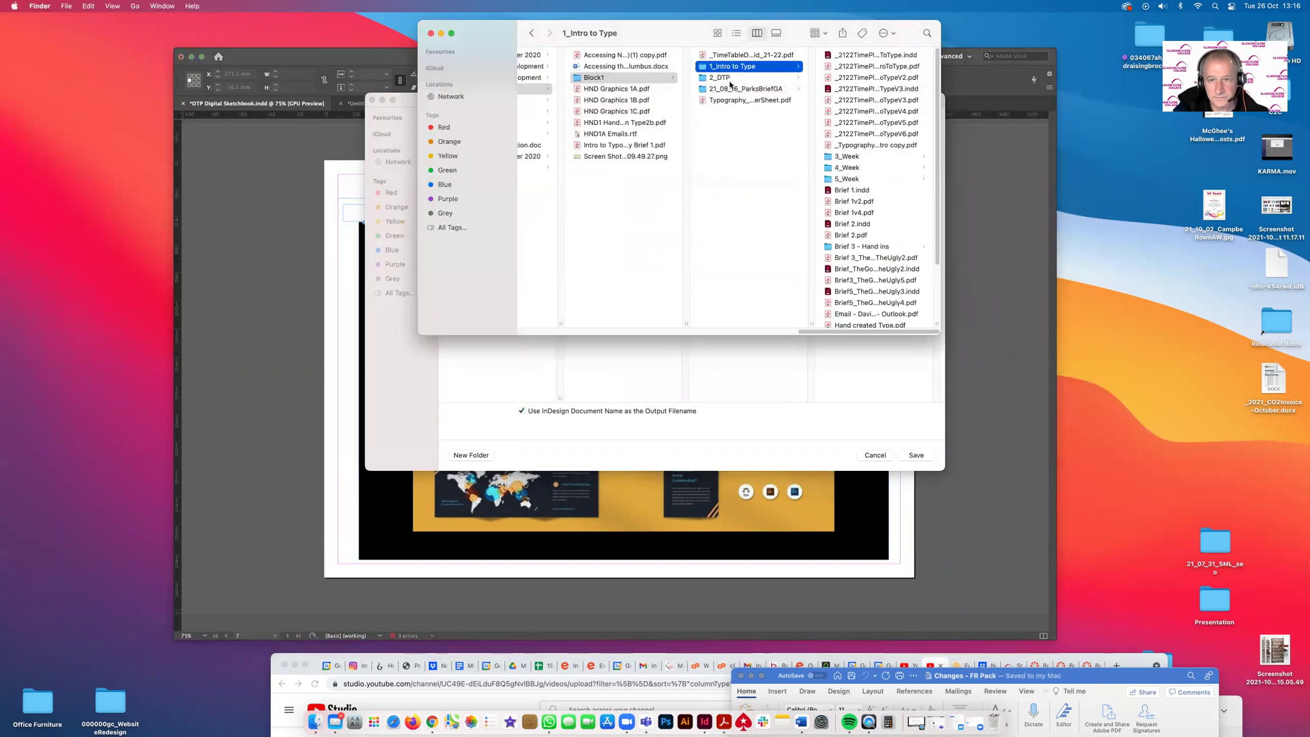
# Locate 21_10_26_DTP Digital Sketchbook.pdf in 2_DTP > Week 8 and open it in Acrobat via the Dock
pyautogui.click(729, 80)
pyautogui.click(860, 158)
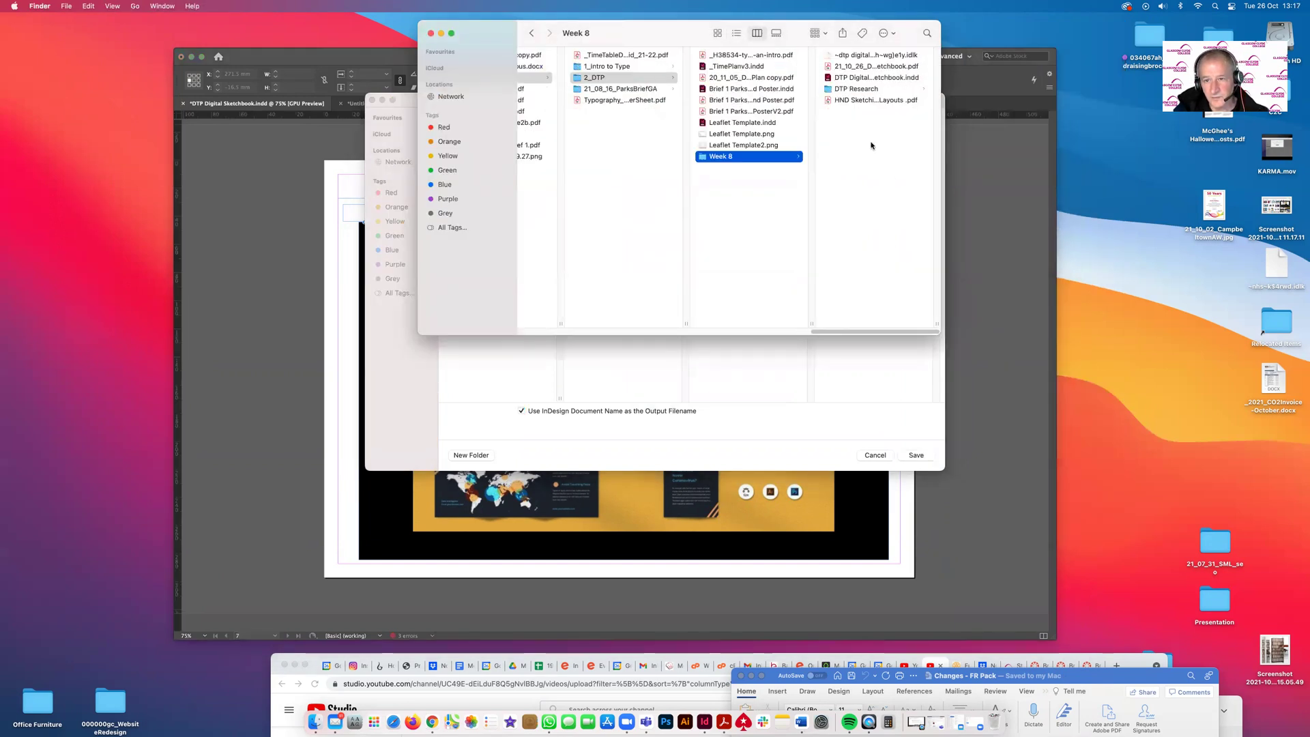
pyautogui.click(865, 69)
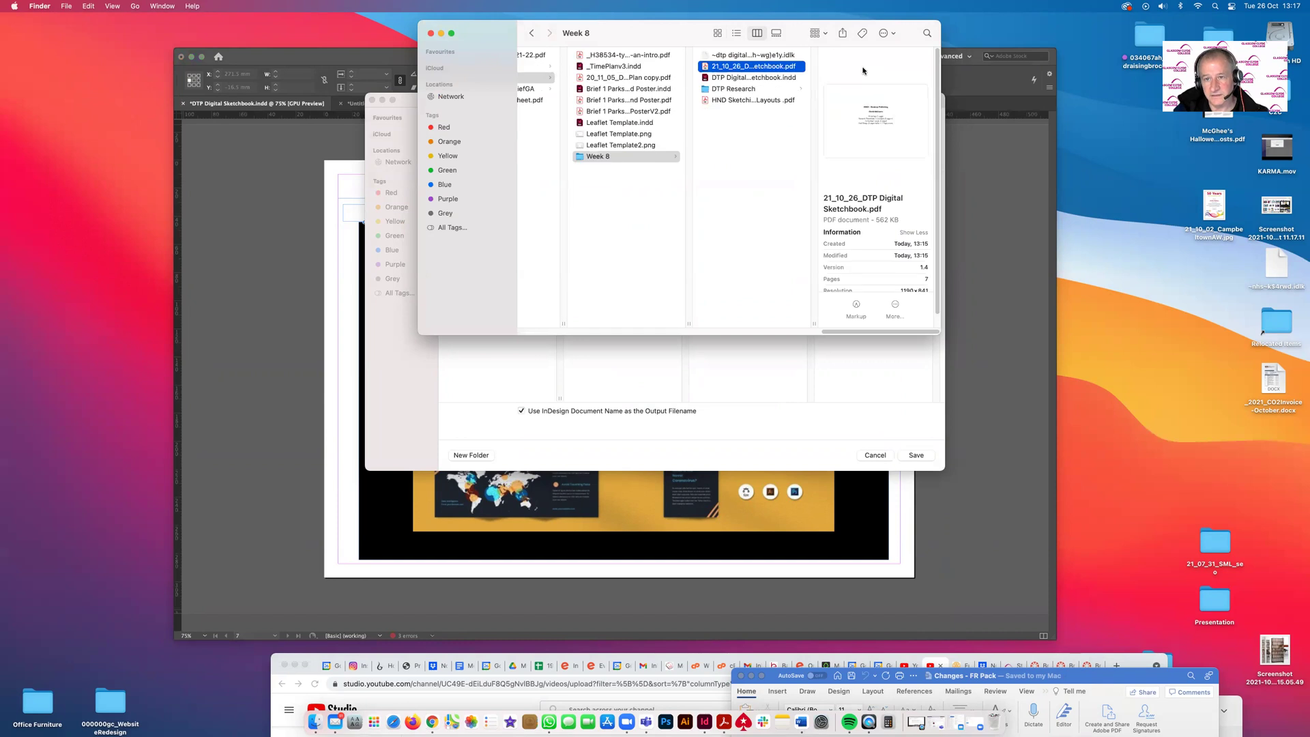
pyautogui.click(733, 89)
pyautogui.click(732, 68)
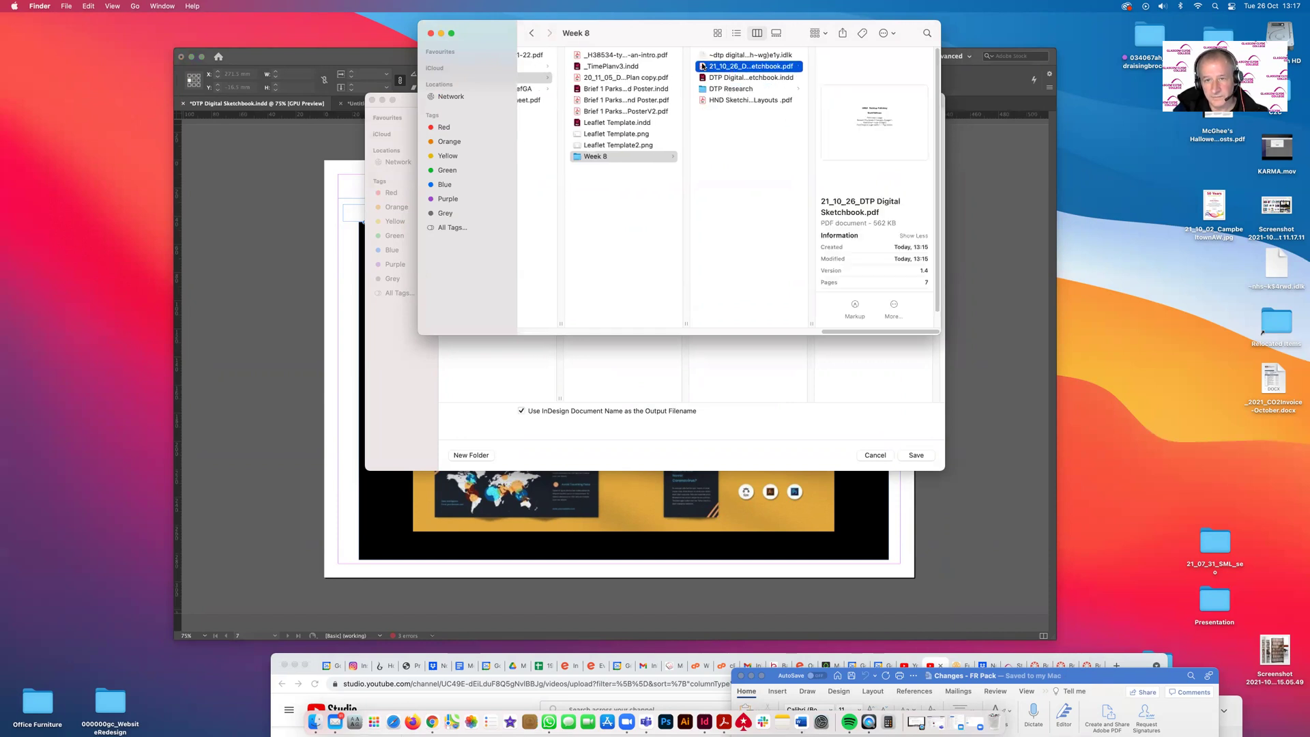
pyautogui.moveTo(707, 66); pyautogui.dragTo(725, 725)
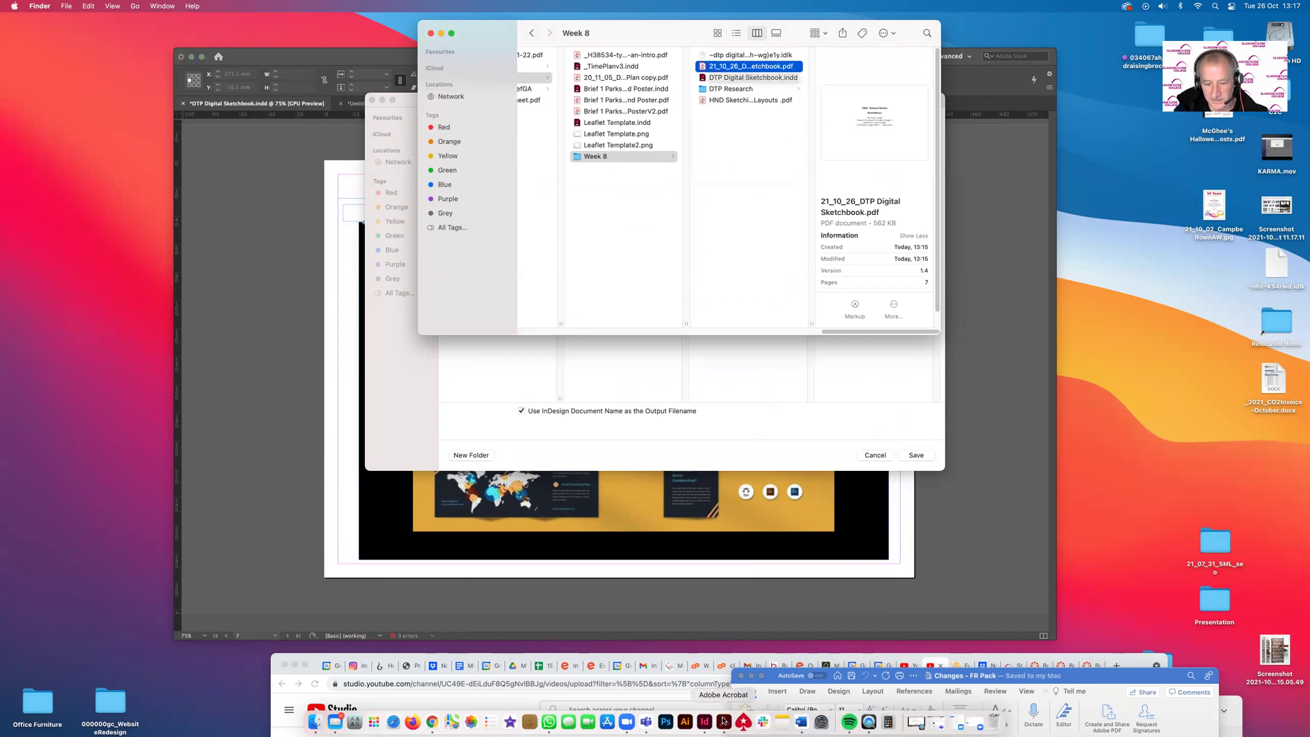
pyautogui.moveTo(935, 30); pyautogui.dragTo(485, 25)
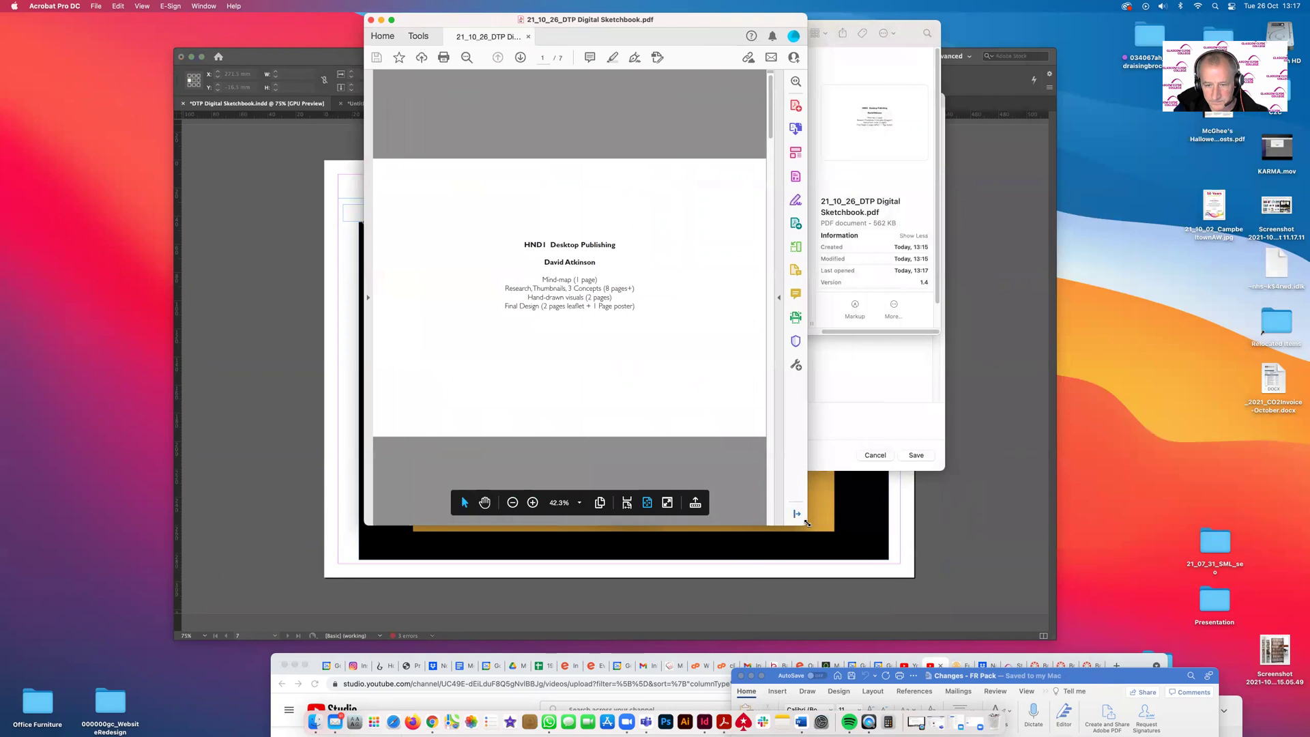
# Enlarge the Acrobat window and clear the accidental selection on the page
pyautogui.moveTo(1123, 615); pyautogui.dragTo(940, 573)
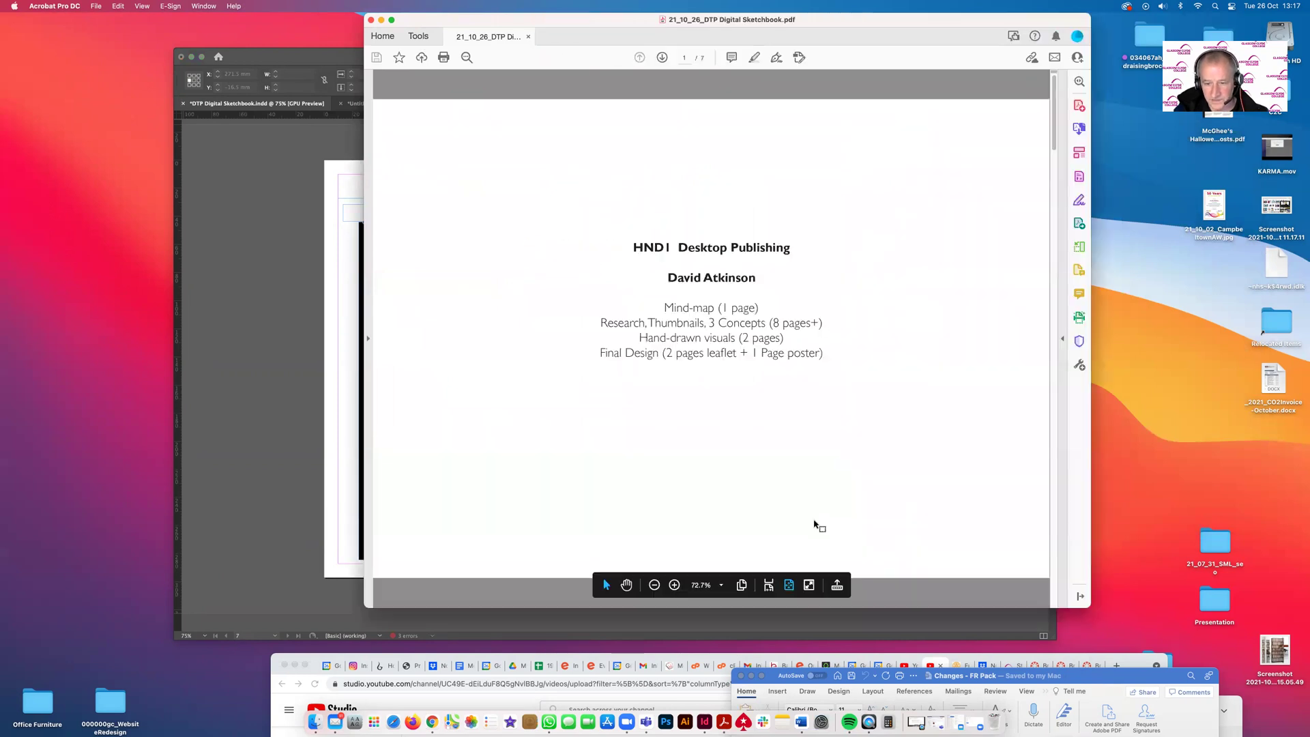
pyautogui.moveTo(814, 522); pyautogui.dragTo(1049, 577)
pyautogui.click(878, 287)
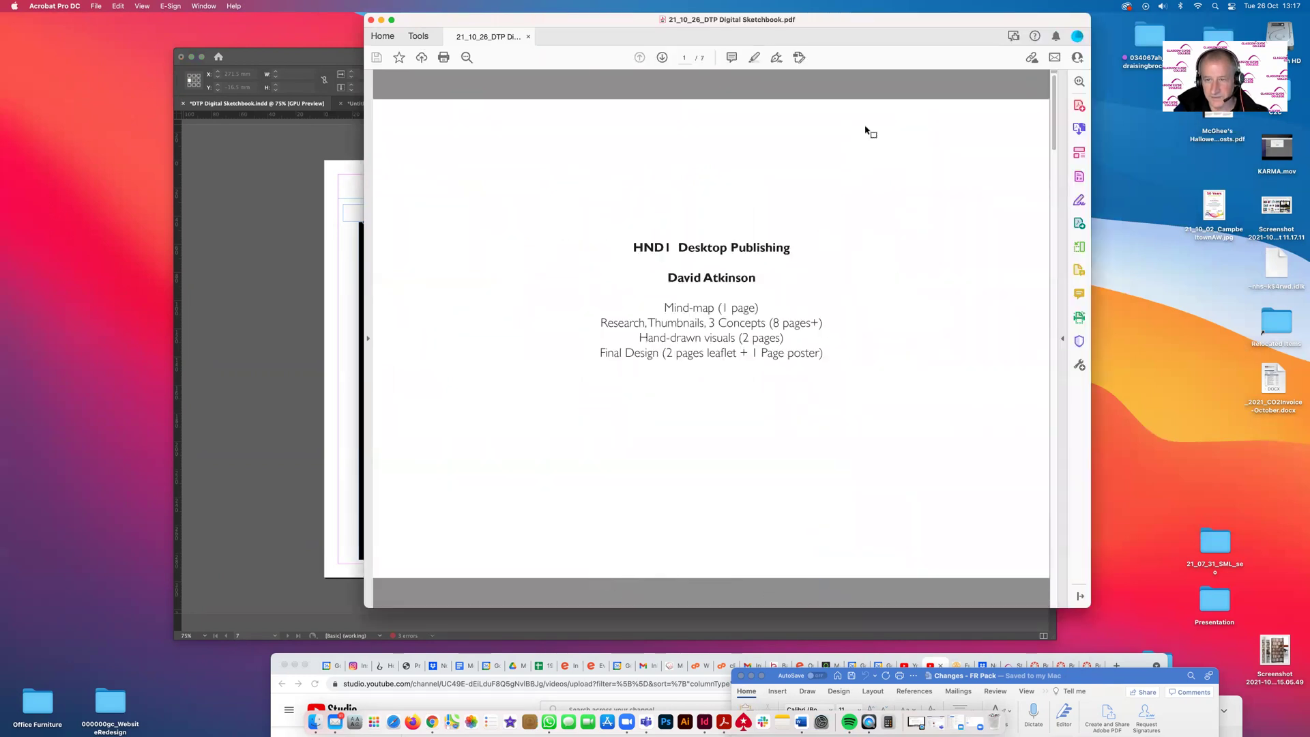
# Page through Mind-map, Research, brochure and Hand-drawn visuals to page 6, Final Design
pyautogui.click(661, 58)
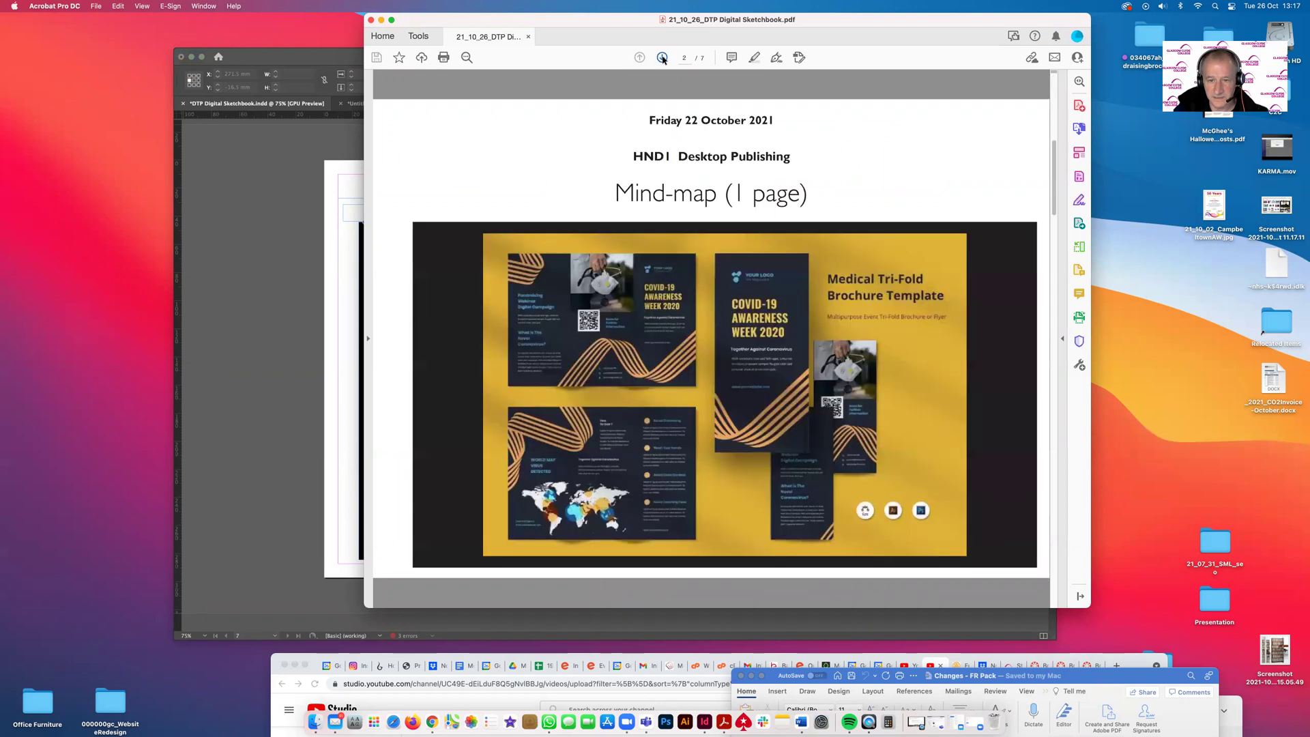
pyautogui.click(662, 58)
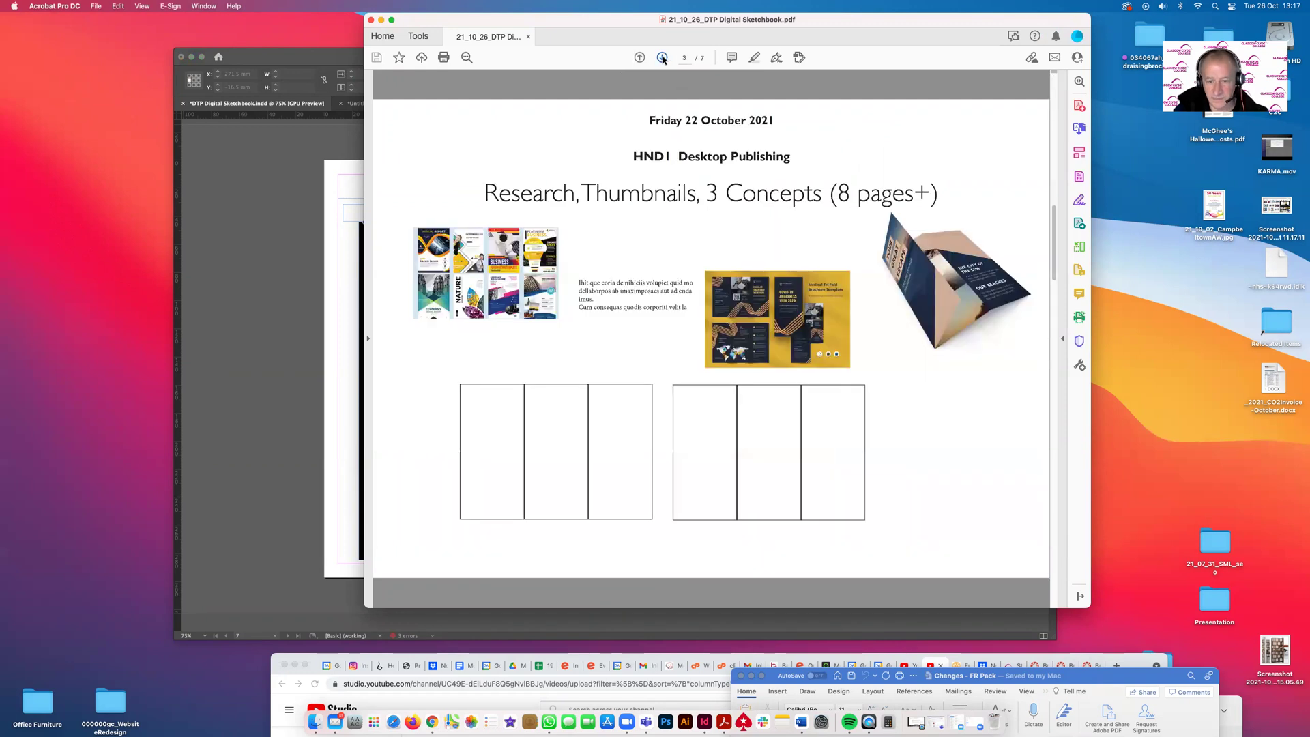
pyautogui.click(662, 58)
pyautogui.click(662, 58)
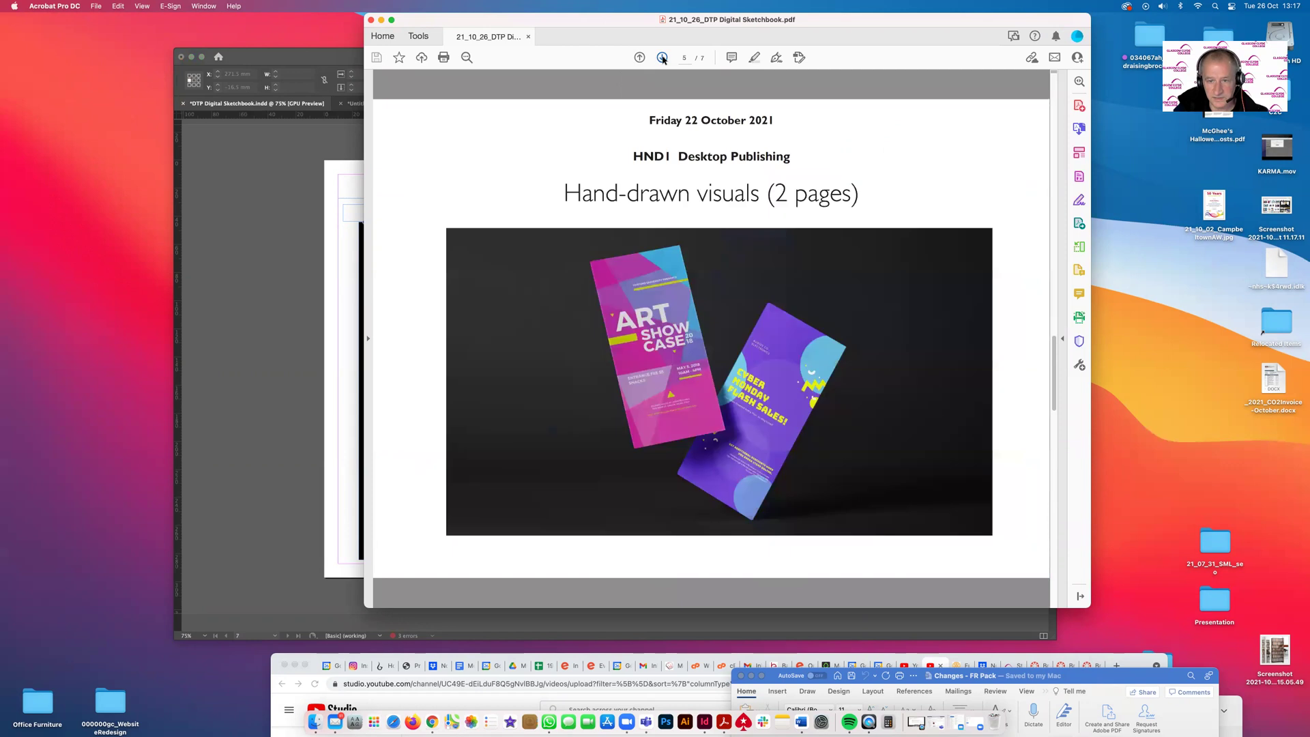
pyautogui.click(662, 58)
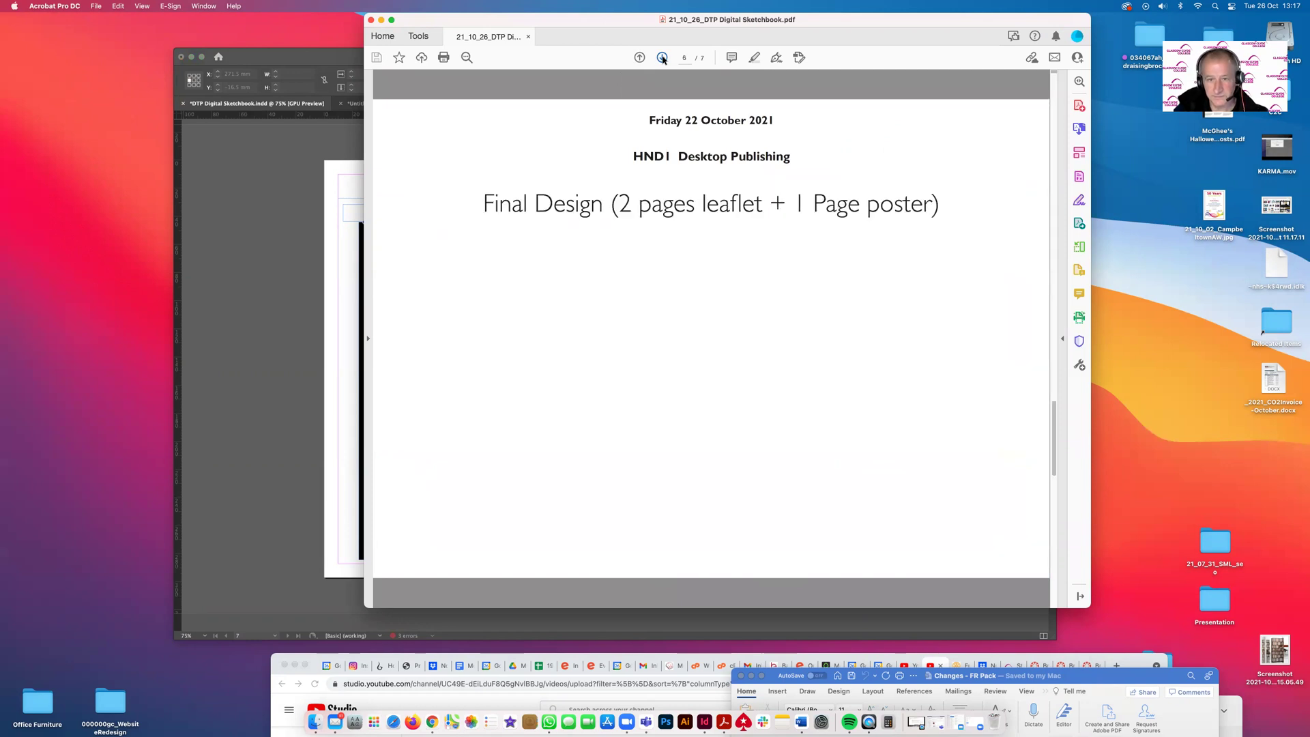